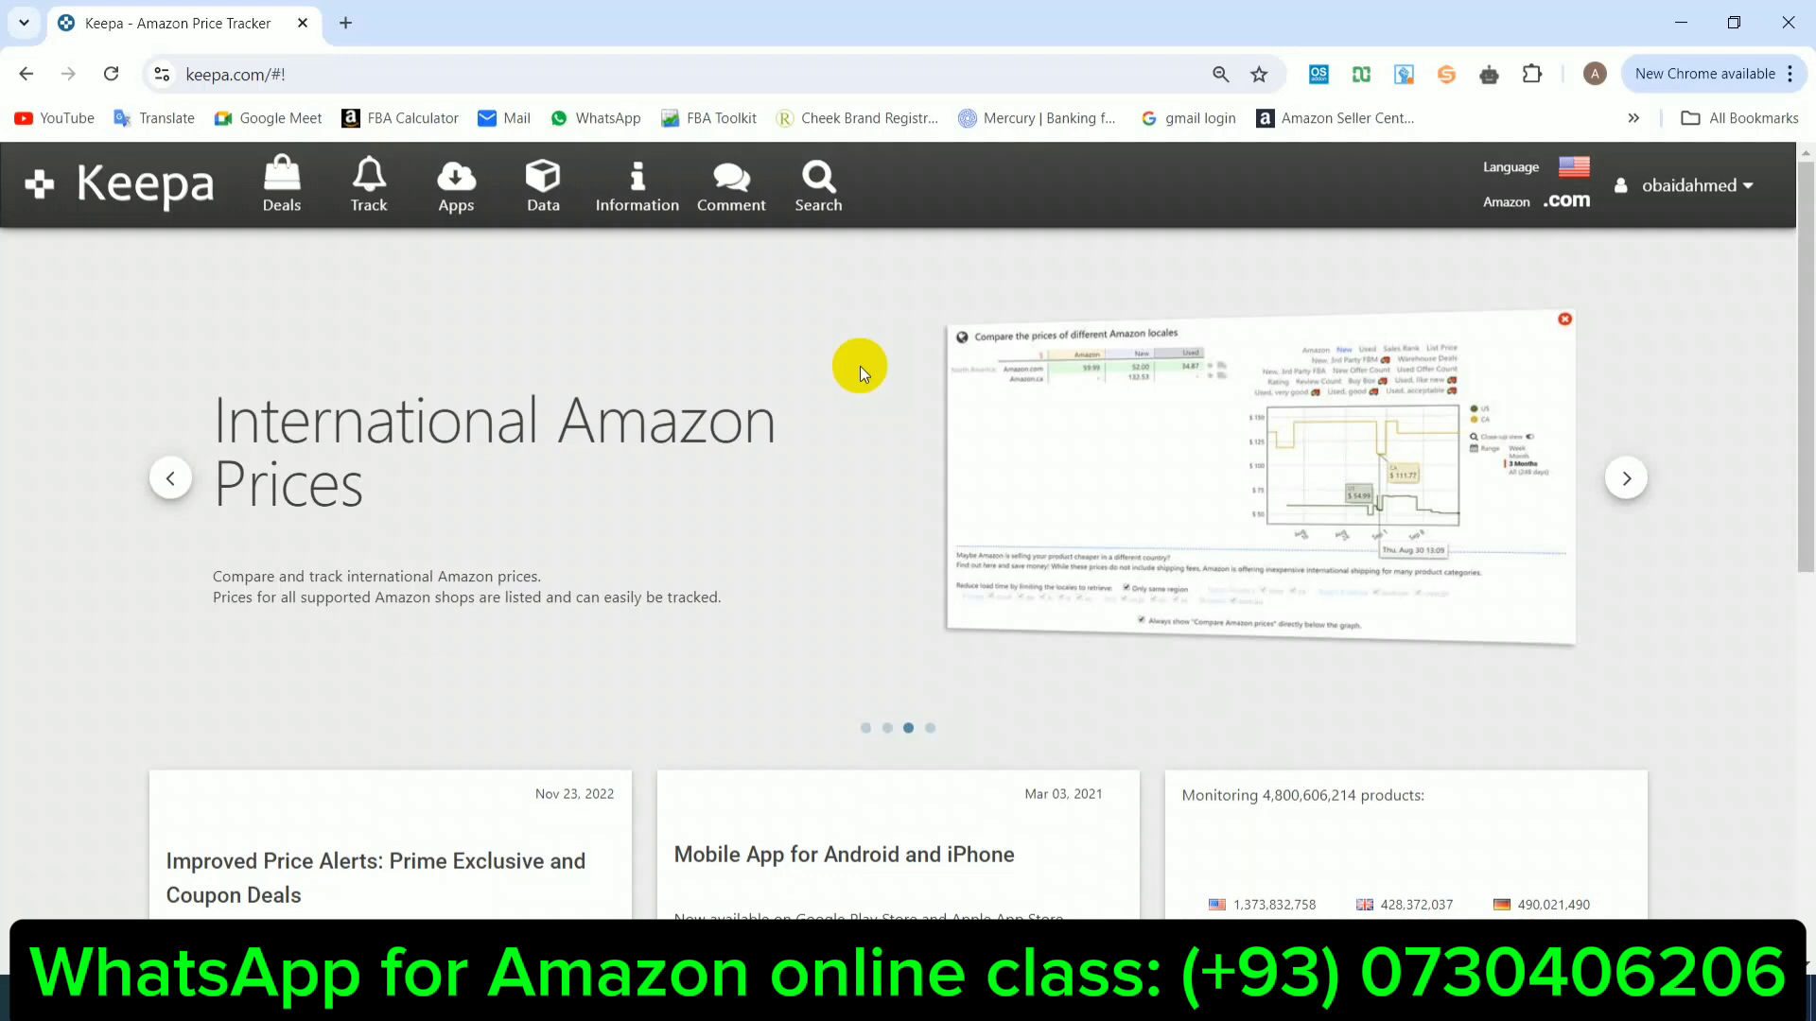
Step: Open the Product Finder from Keepa's data tools
left_click(544, 203)
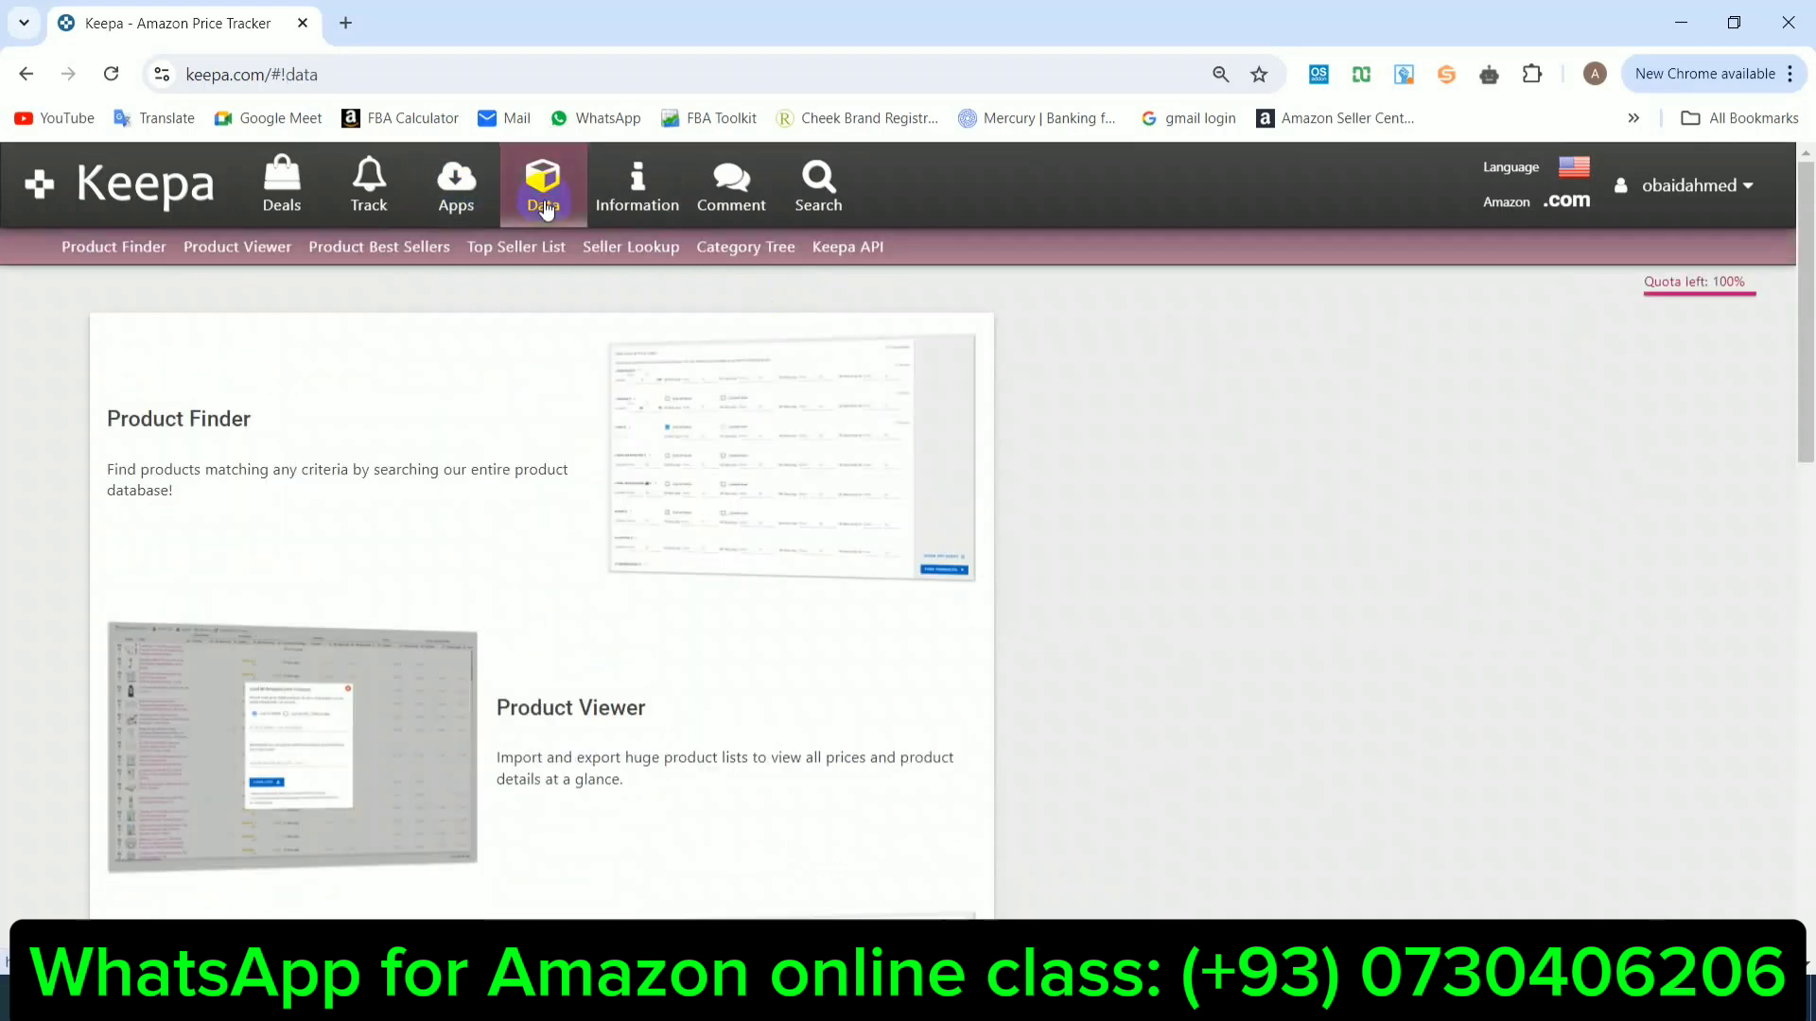
left_click(134, 246)
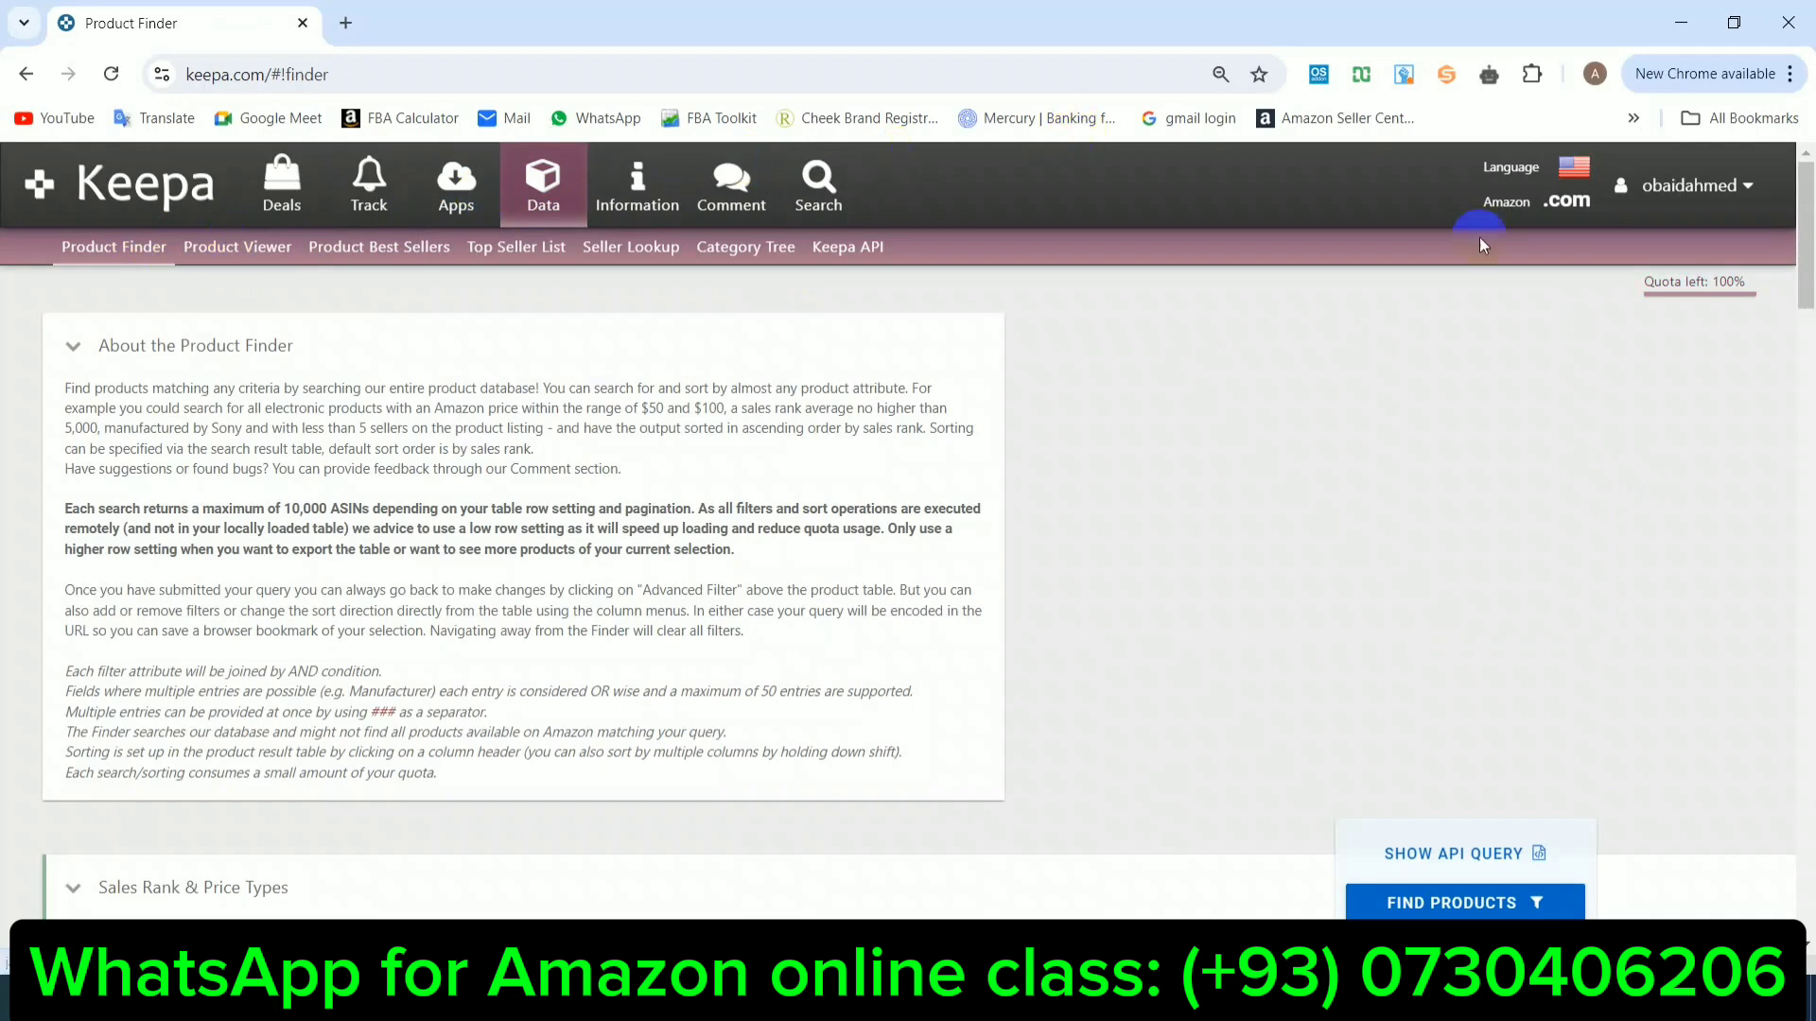
Step: Collapse the Sales Rank & Price Types section and expand the Title, Brand and more! section
left_click(1791, 220)
left_click_drag(1806, 225, 1809, 308)
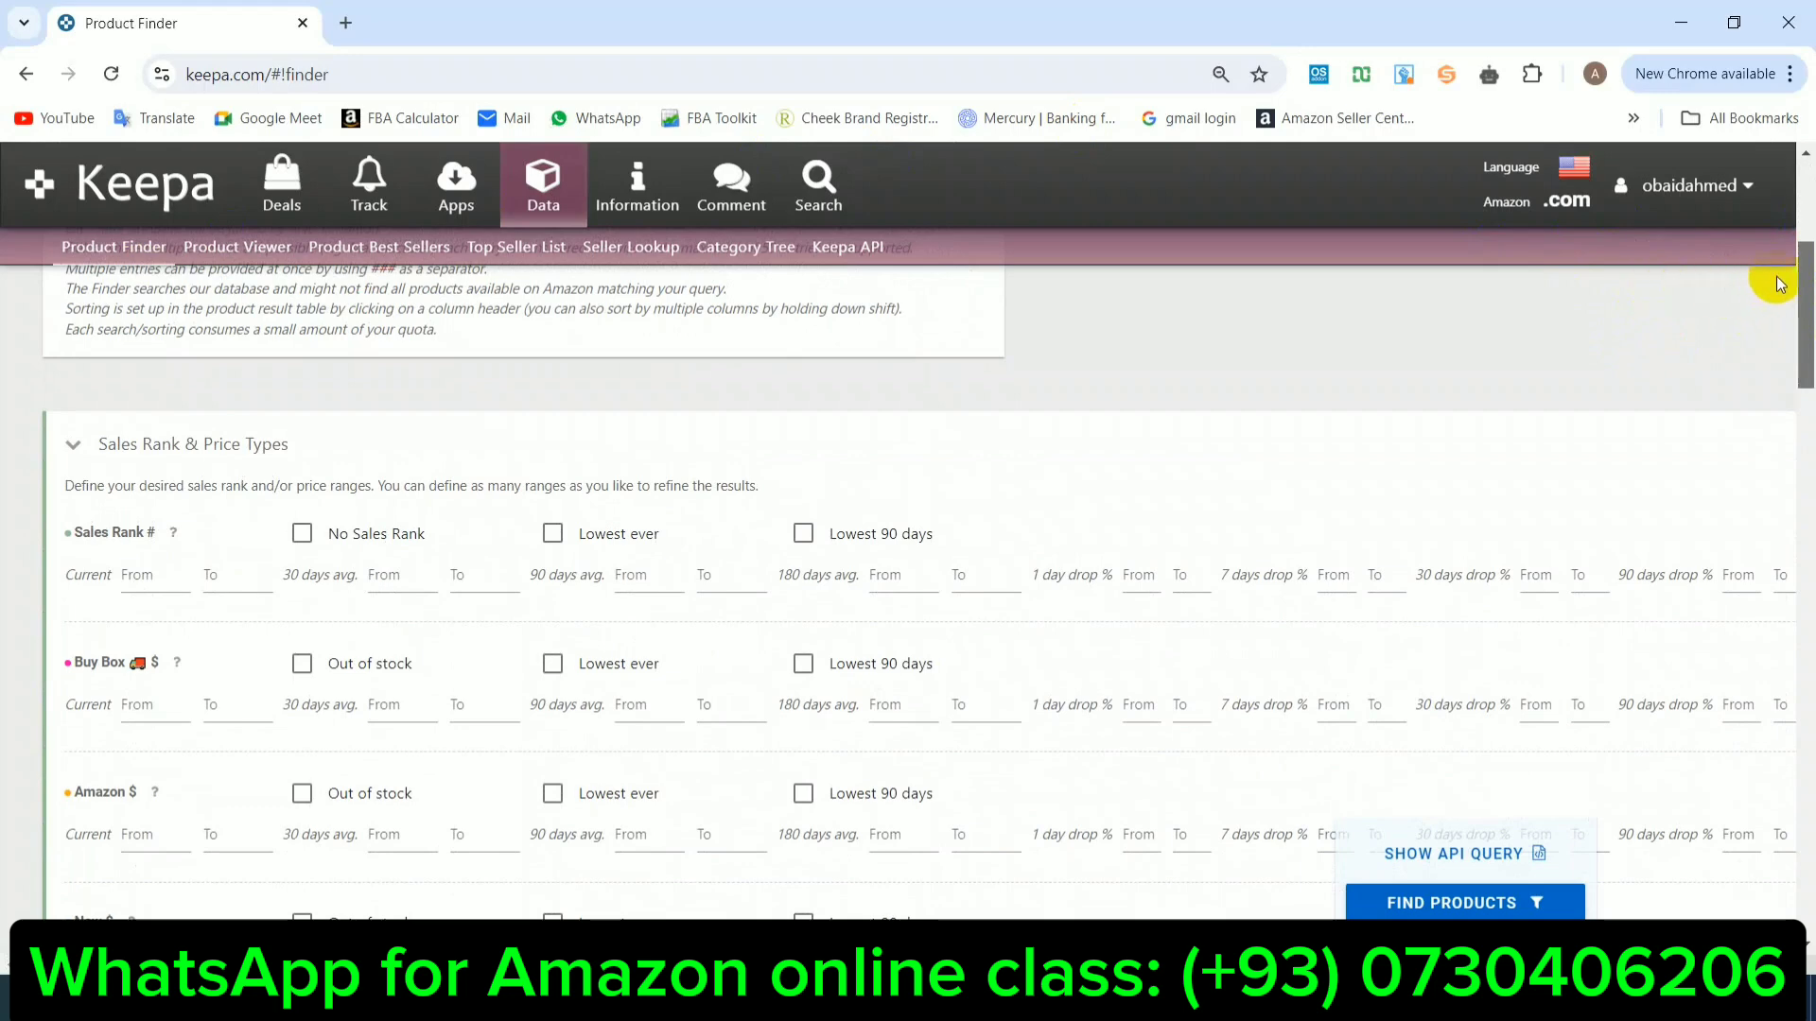
left_click(1808, 275)
left_click_drag(1807, 279, 1666, 305)
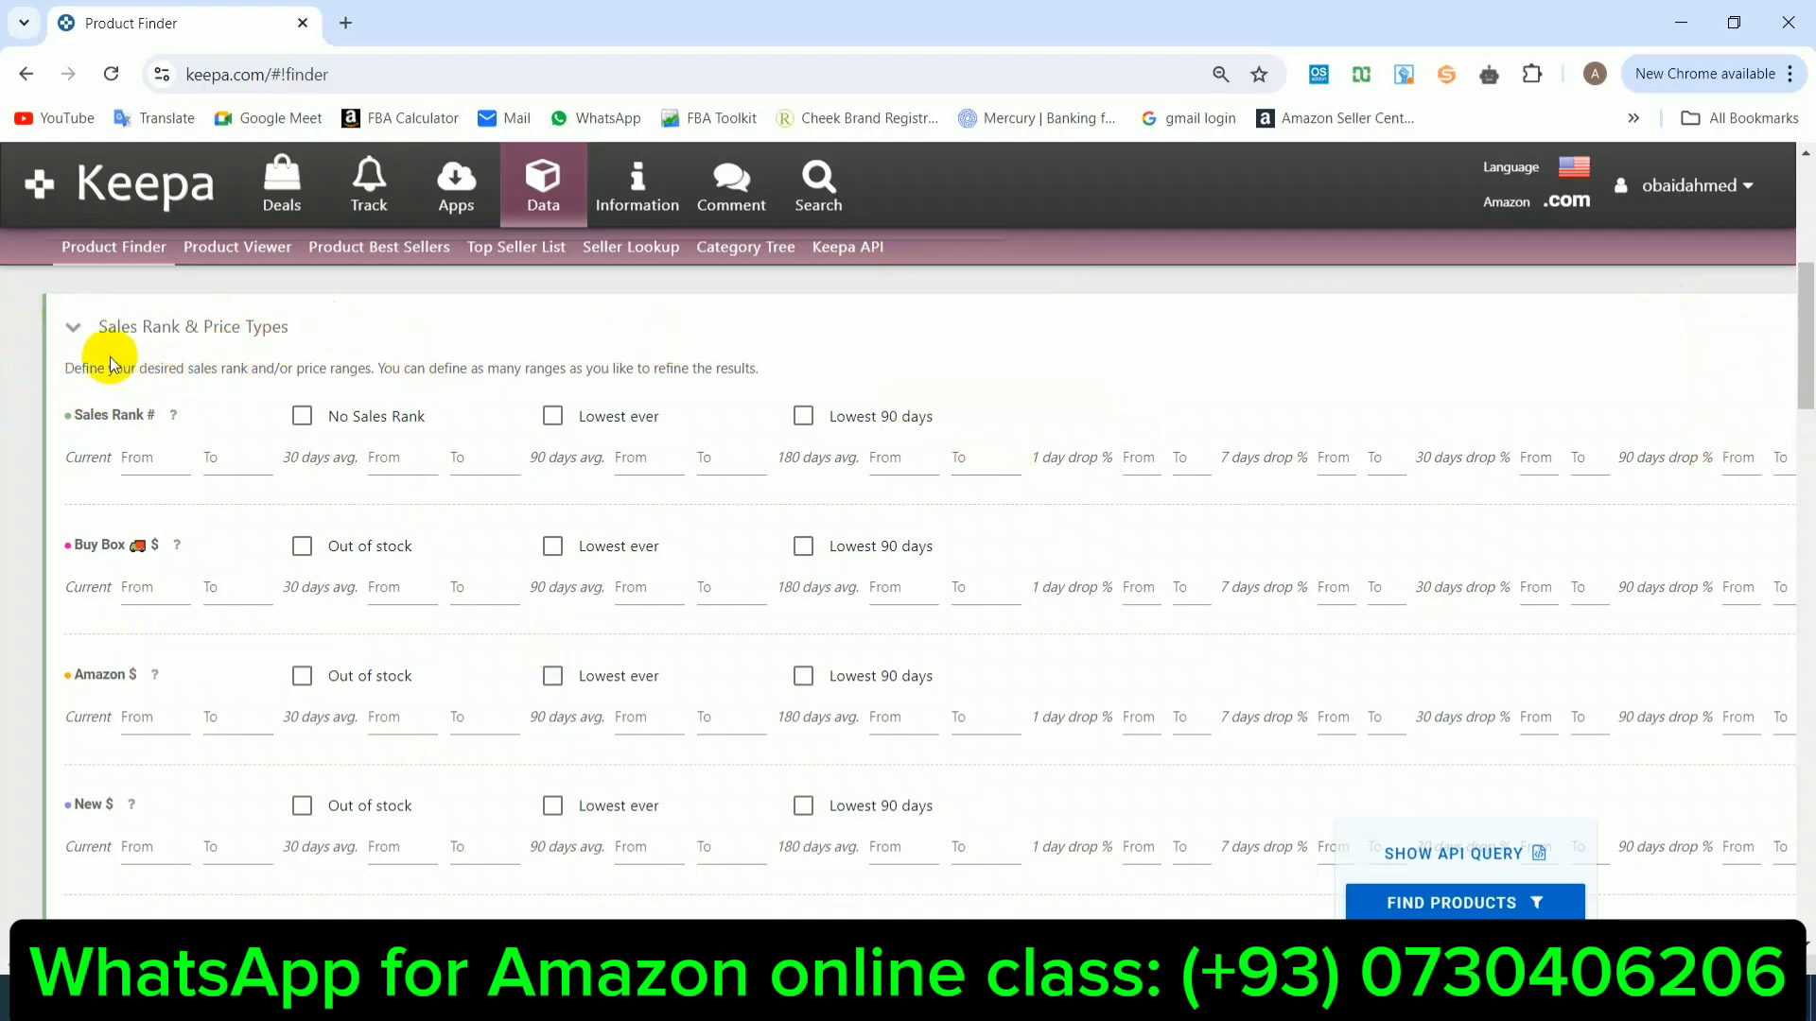
left_click(73, 330)
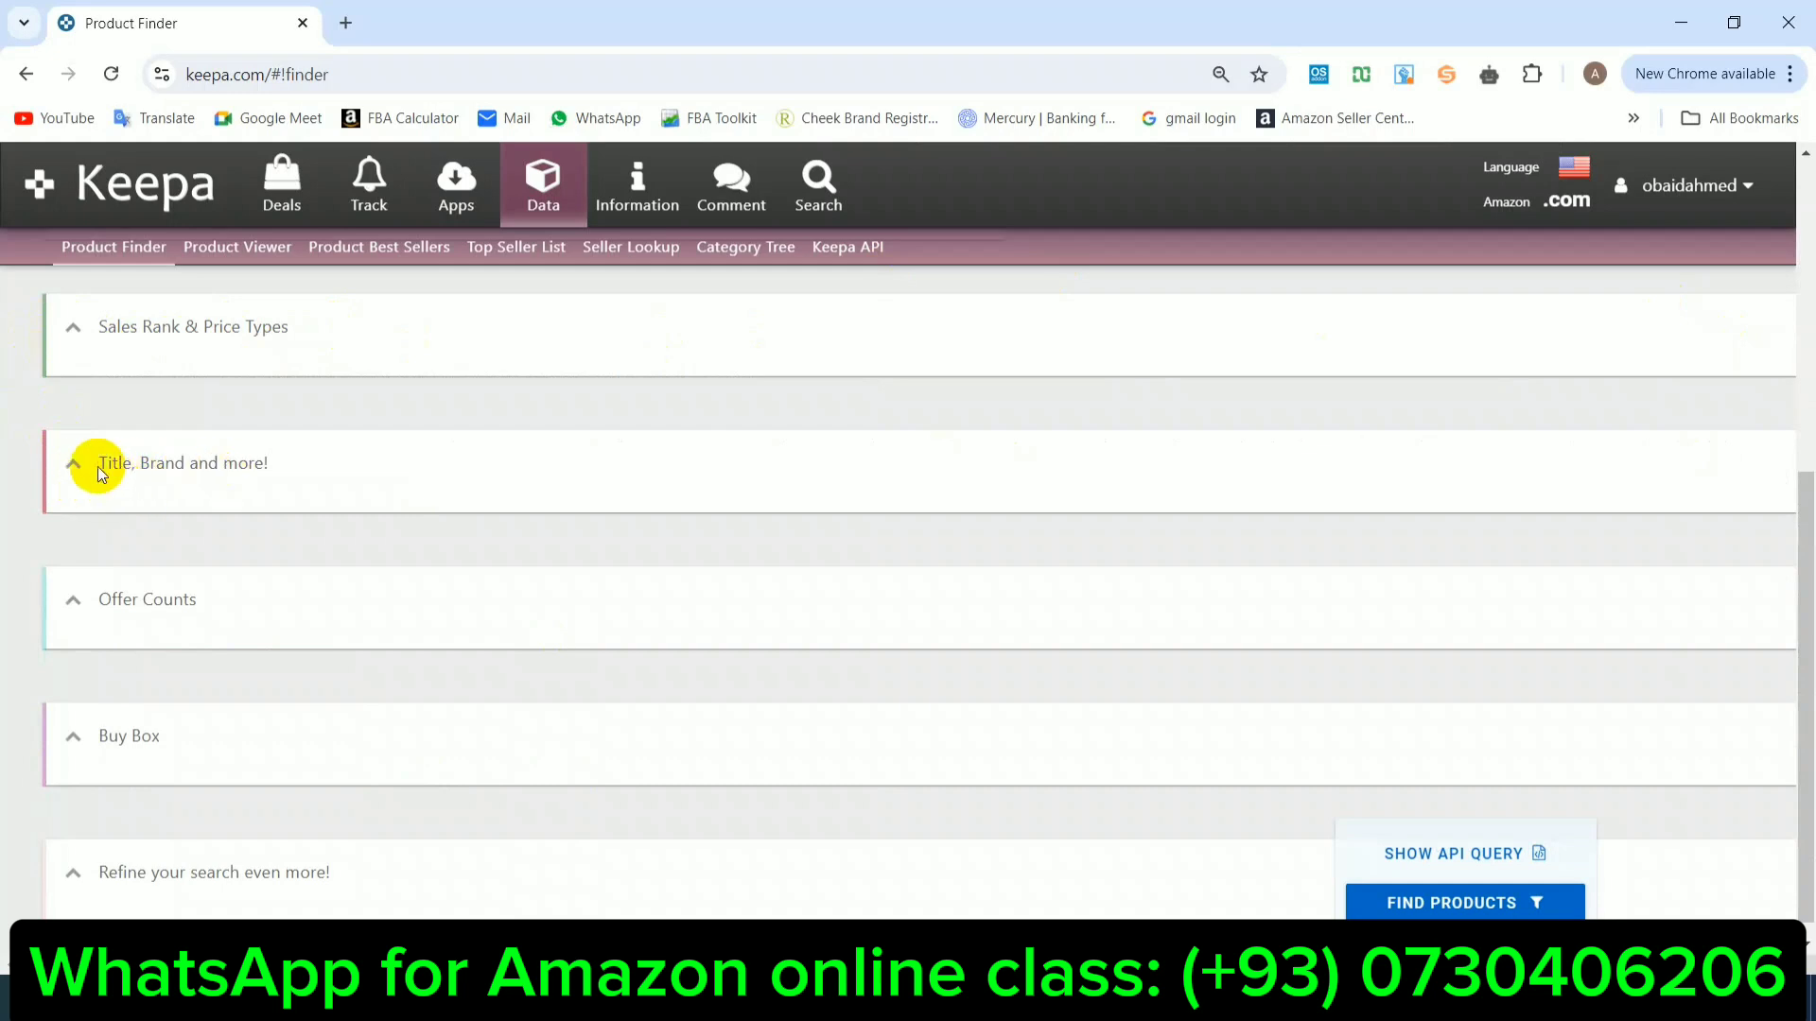
left_click(72, 465)
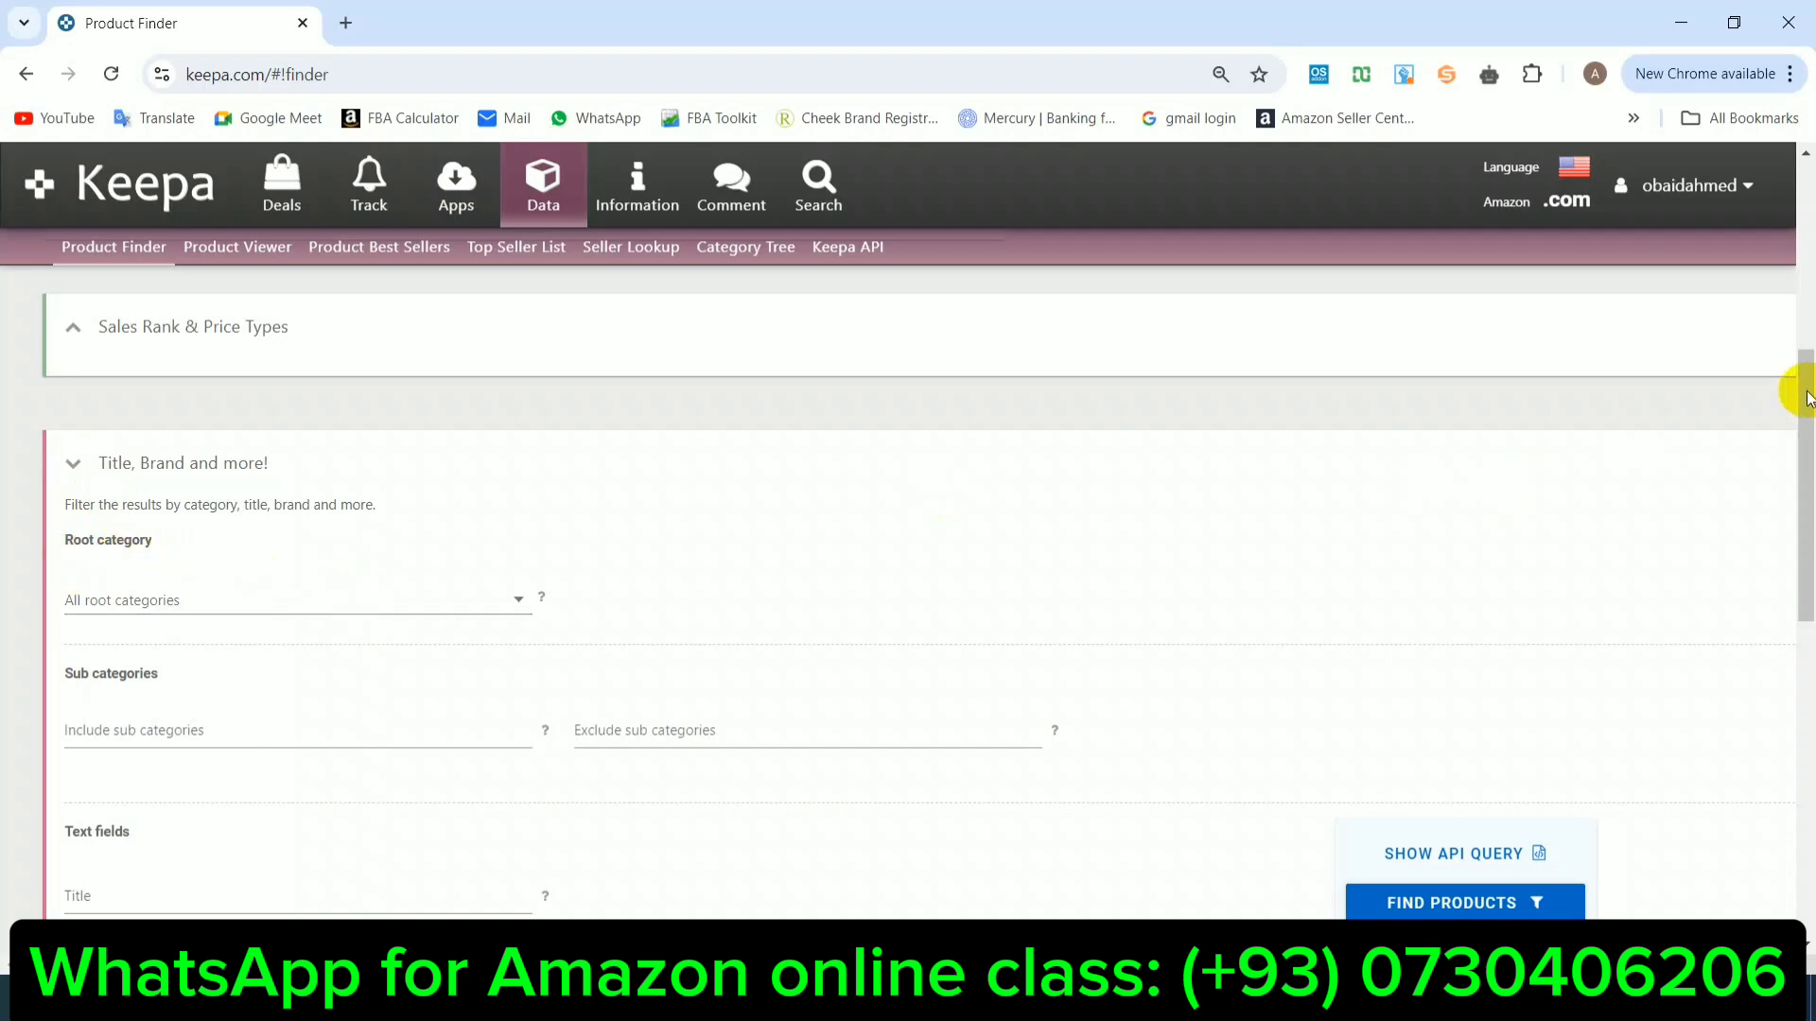
left_click_drag(1804, 391, 1802, 437)
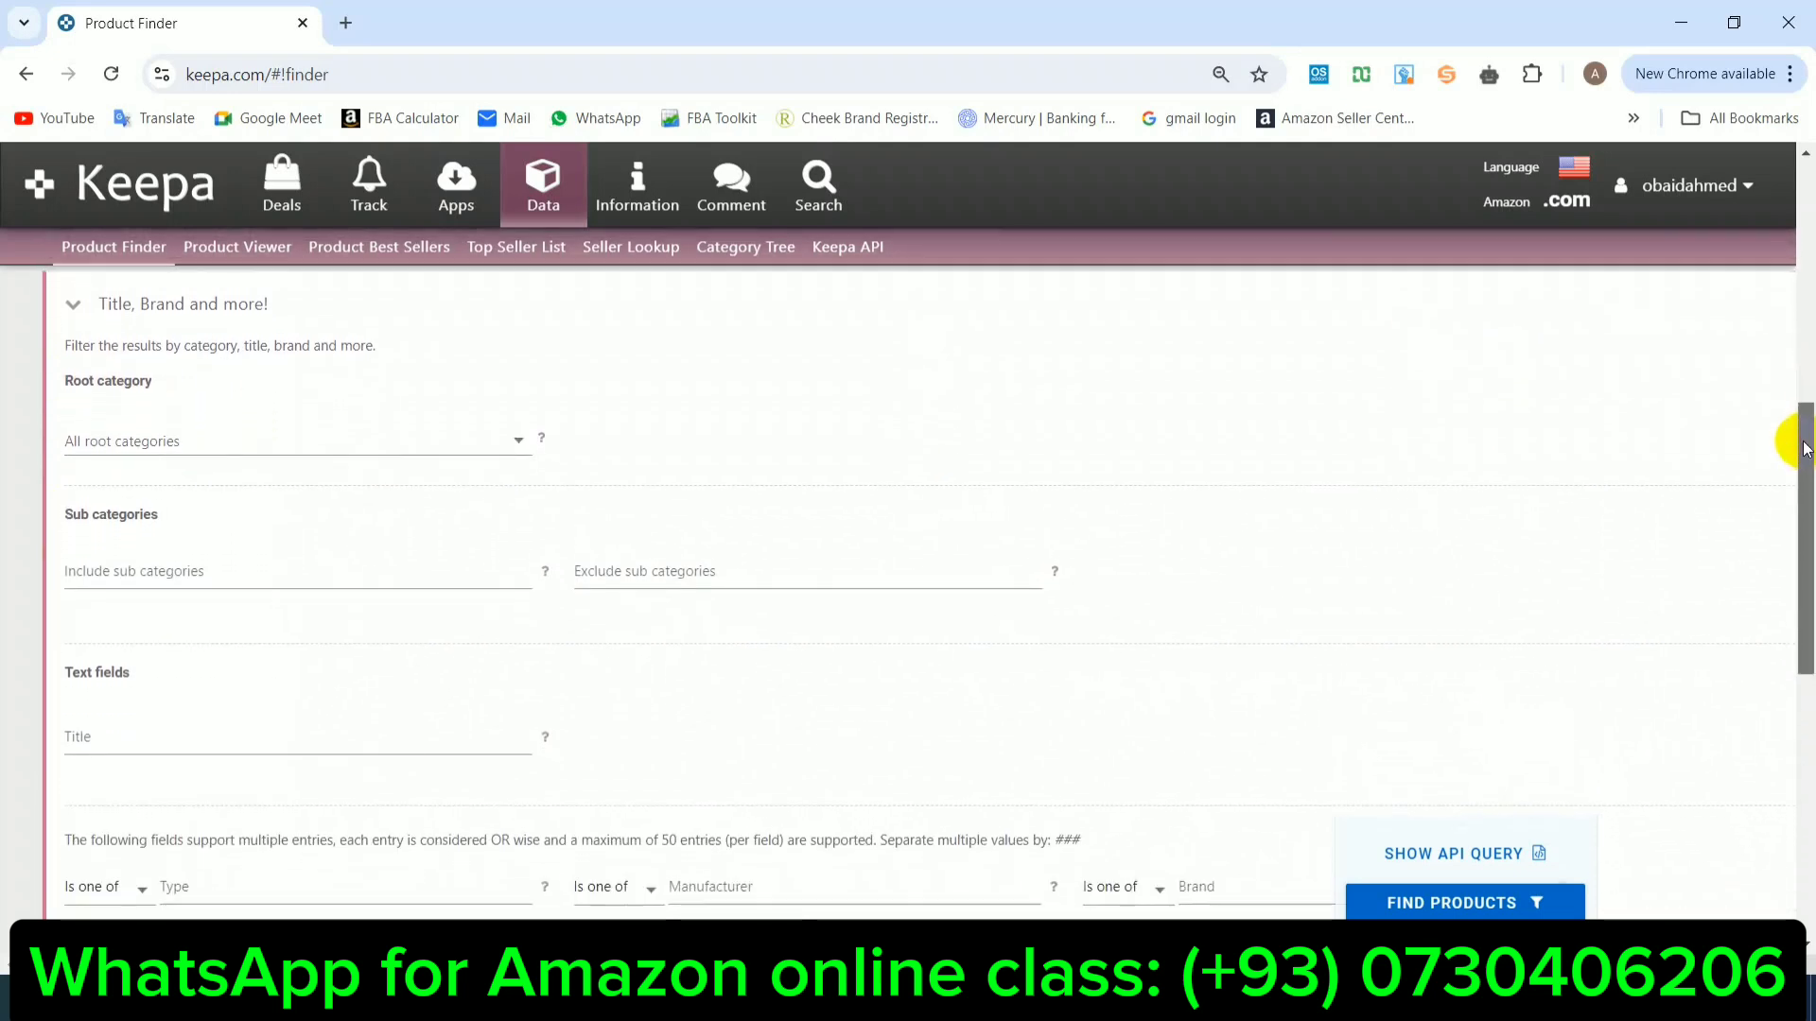
Step: Open amazon.com in a new browser tab and look through its list of search departments
left_click(341, 28)
type("amzo")
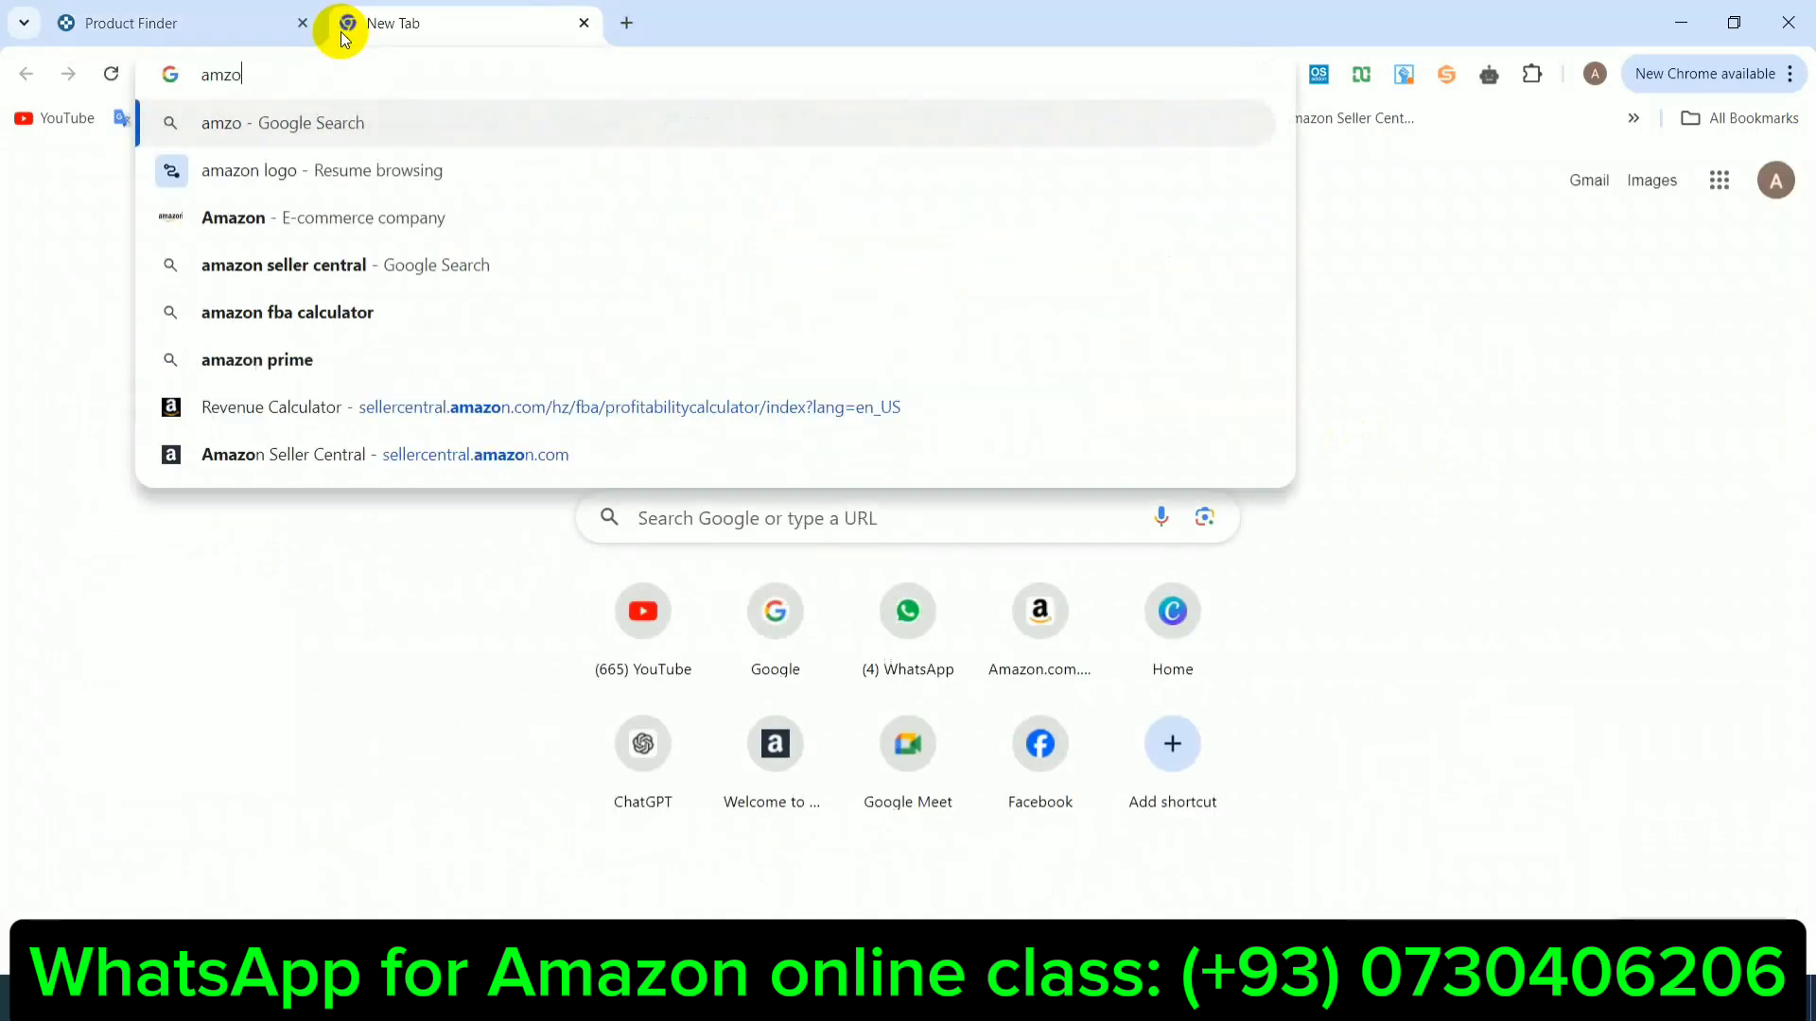
key("BackSpace")
key("BackSpace")
type("azon.com")
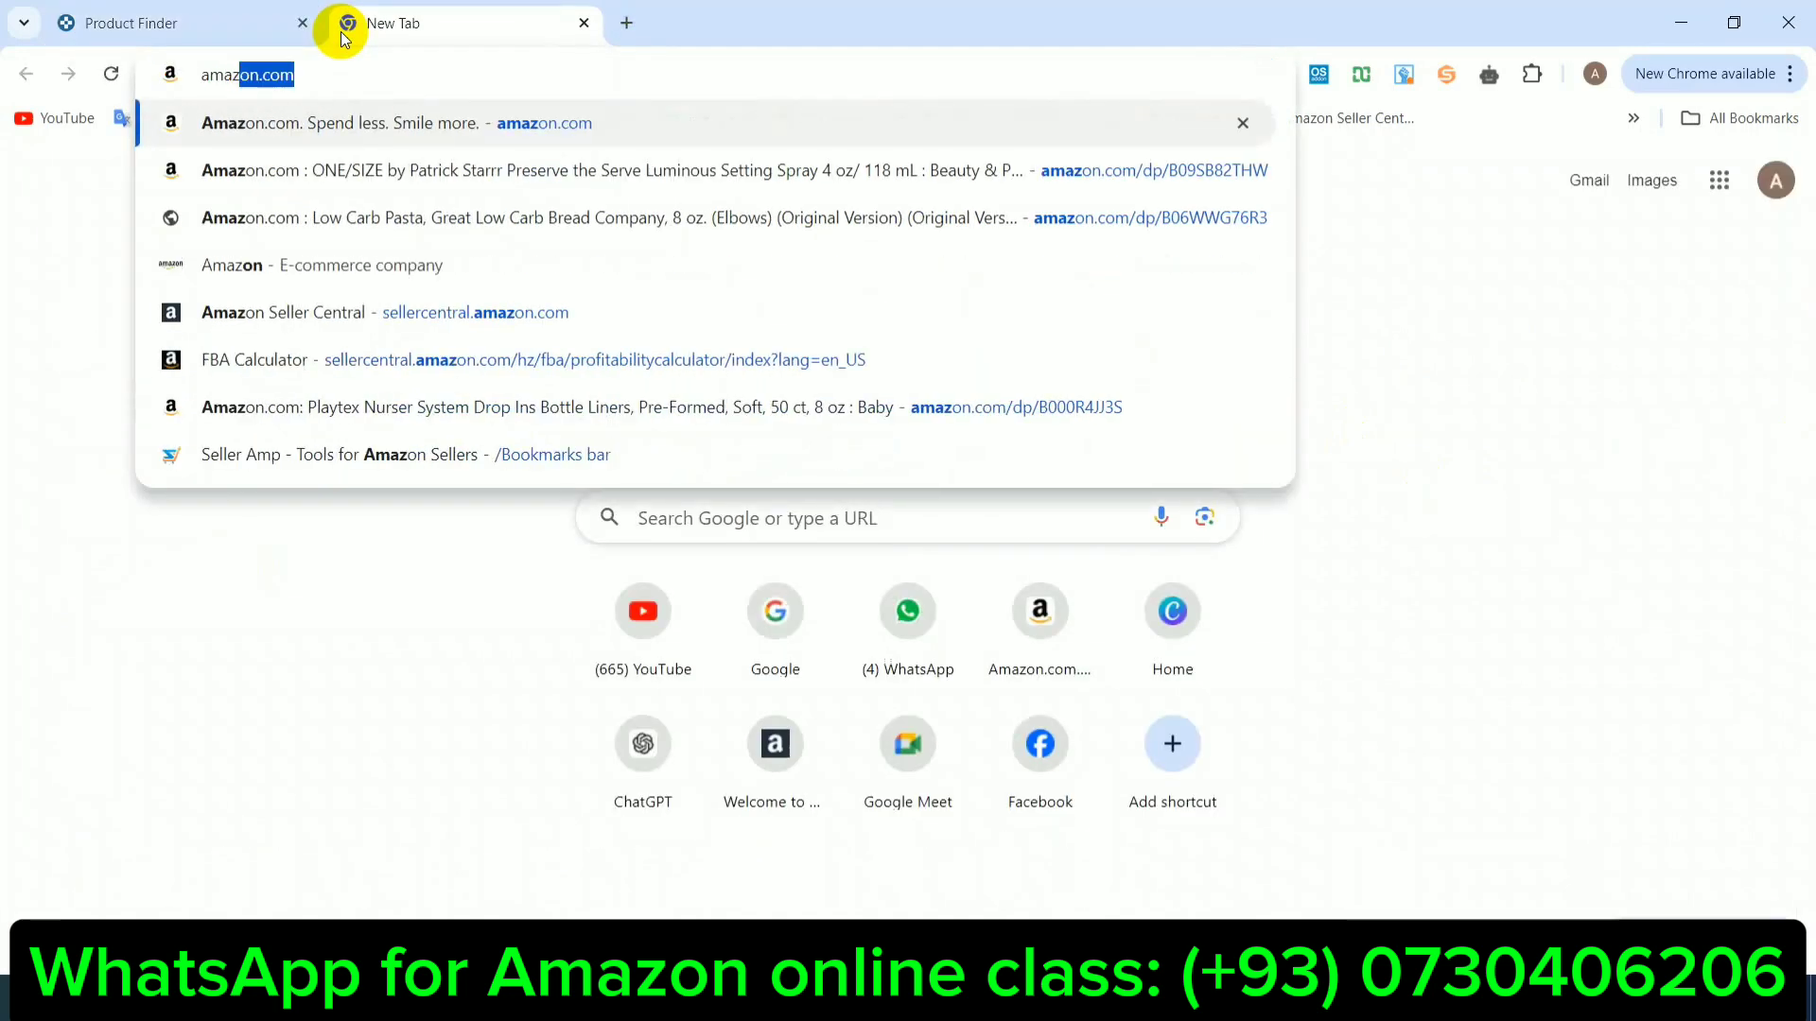
key("Return")
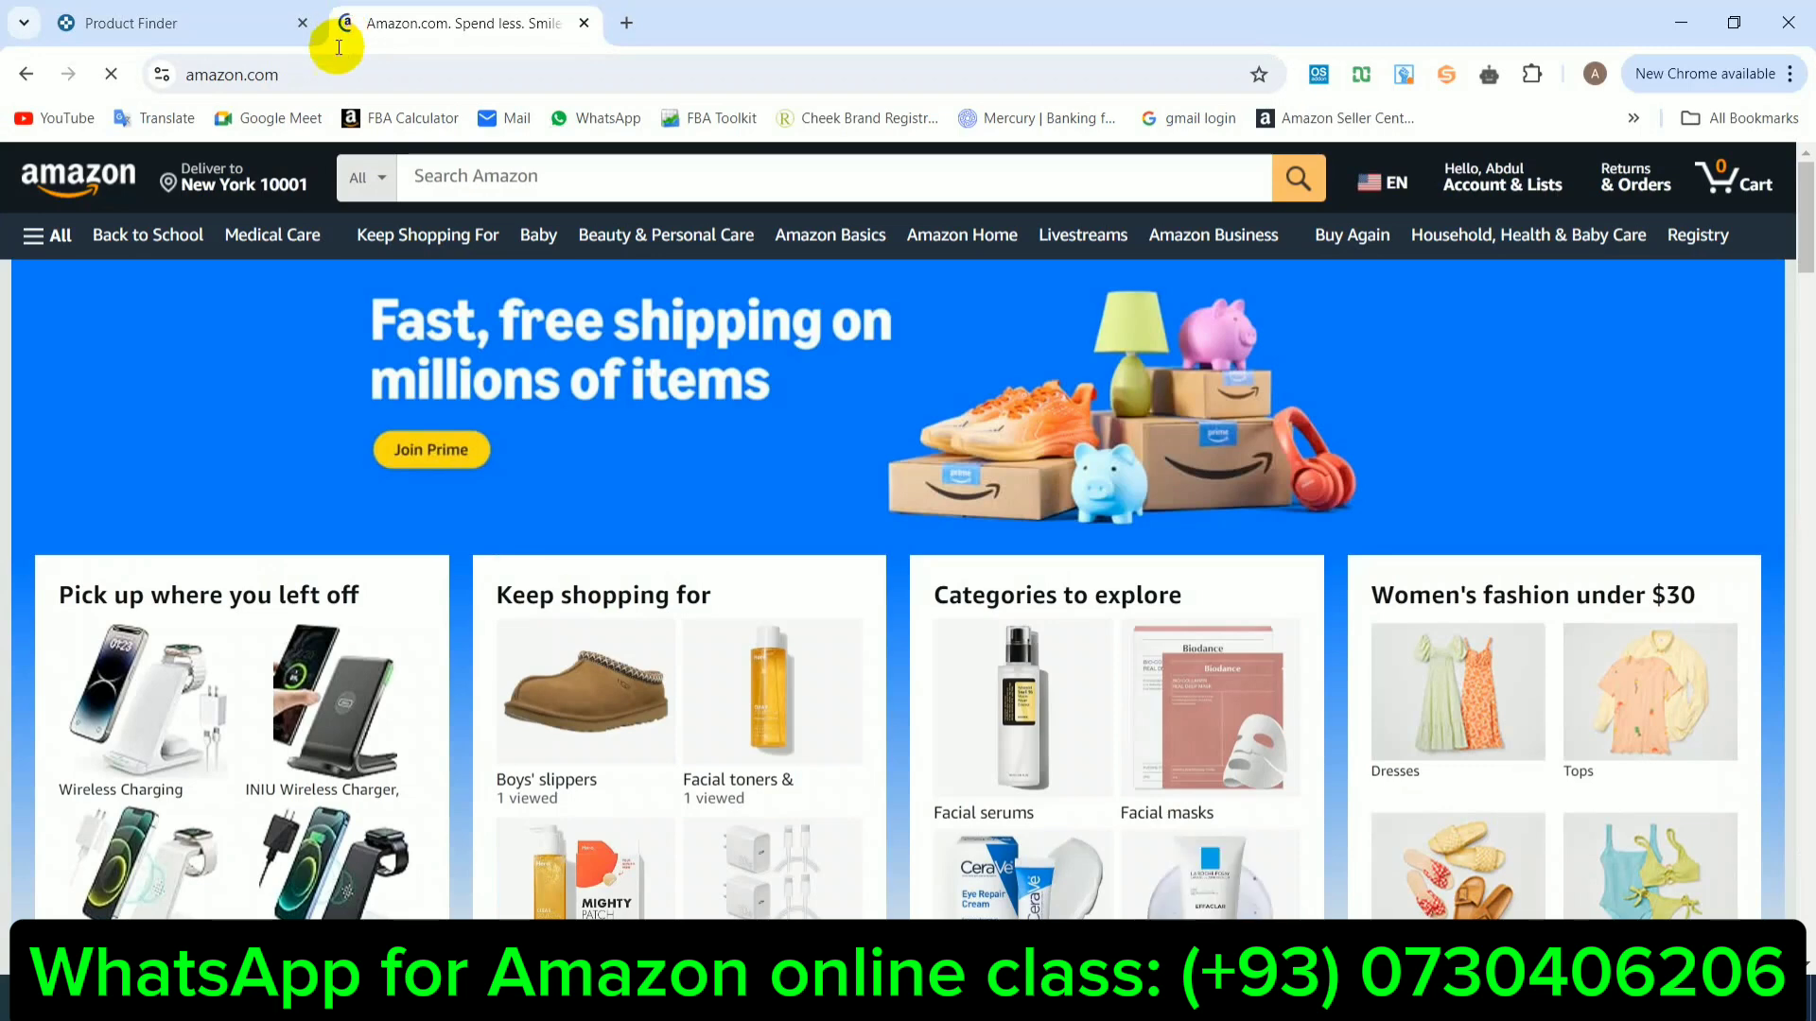
left_click(380, 182)
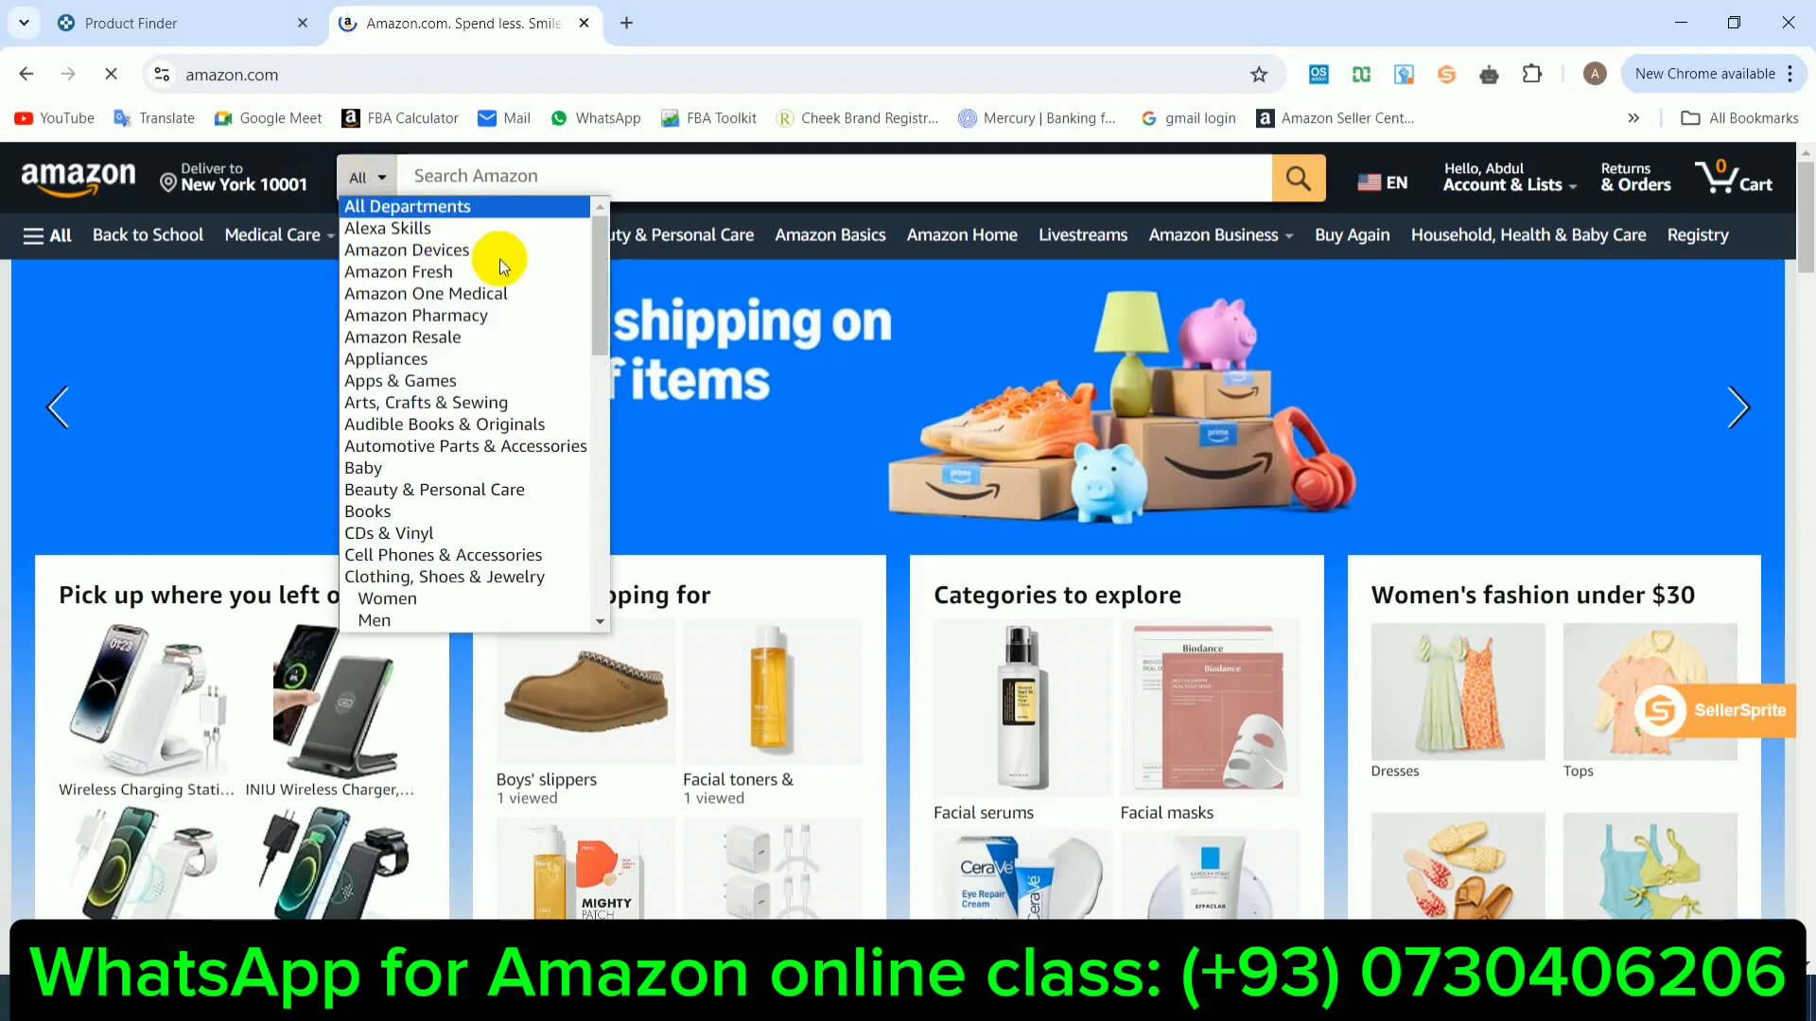
left_click_drag(599, 278, 592, 367)
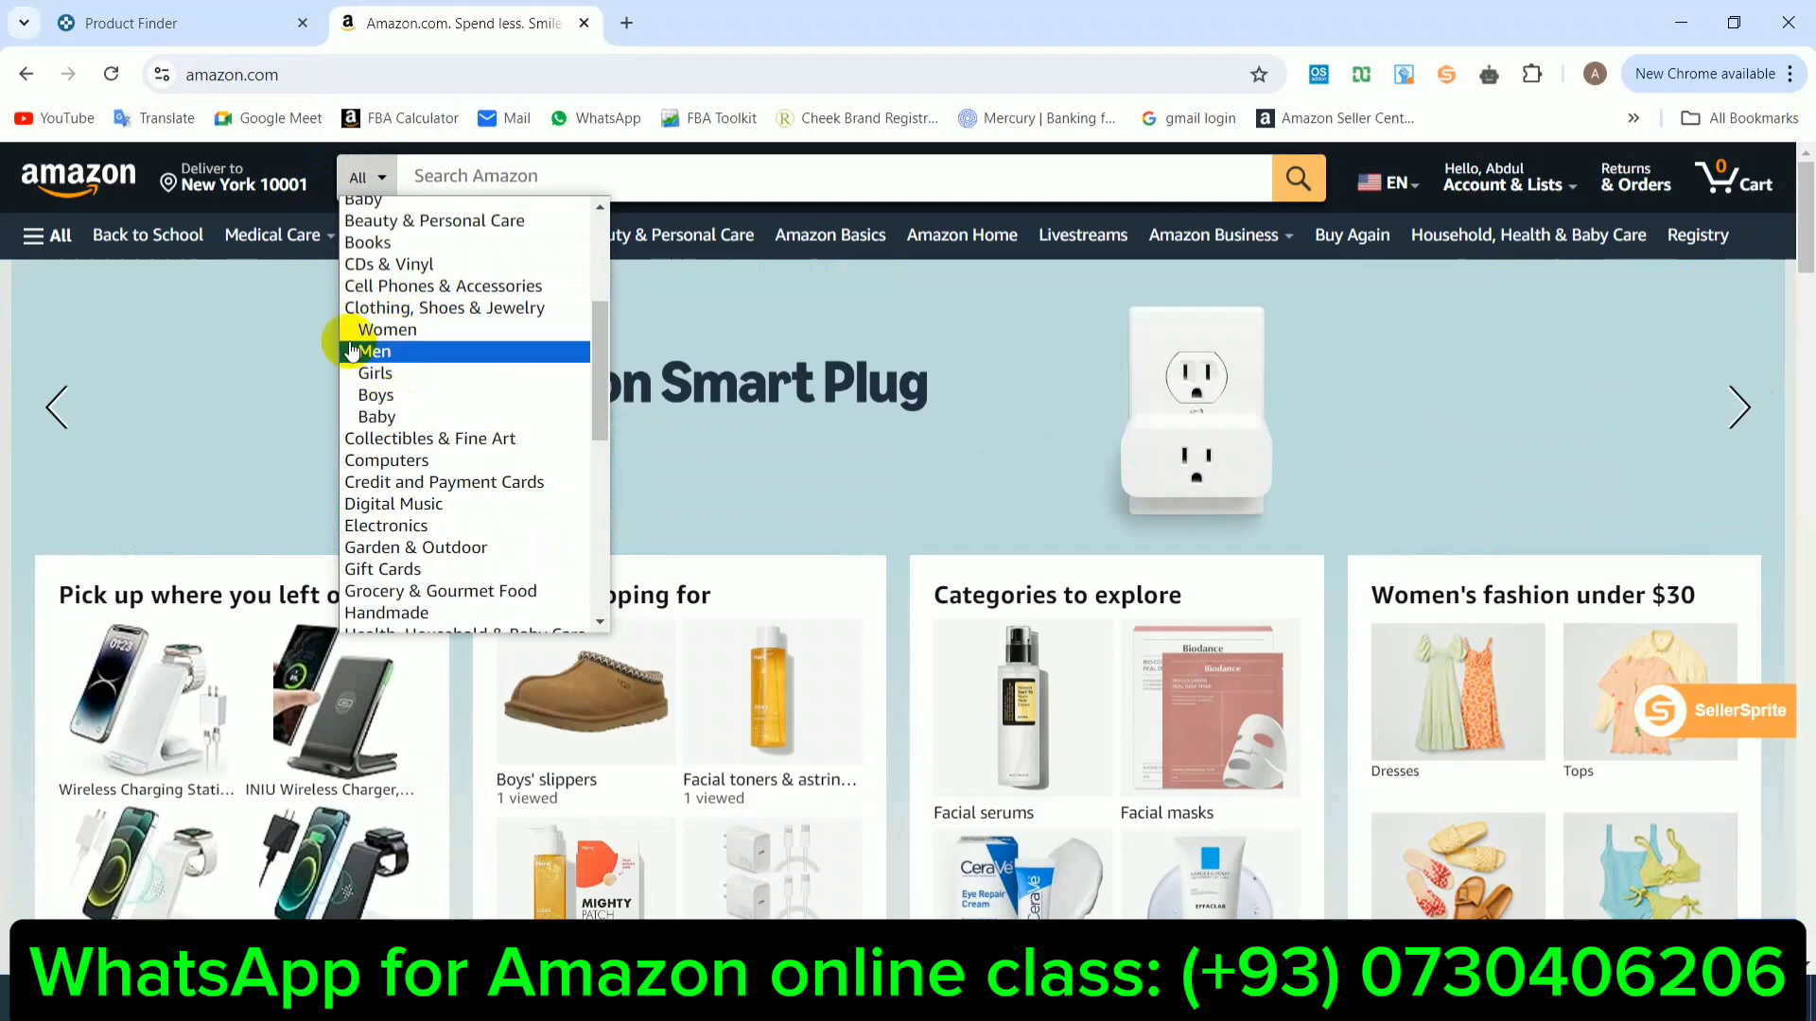
Step: Return to the Keepa Product Finder and set the root category to Baby Products
left_click(279, 23)
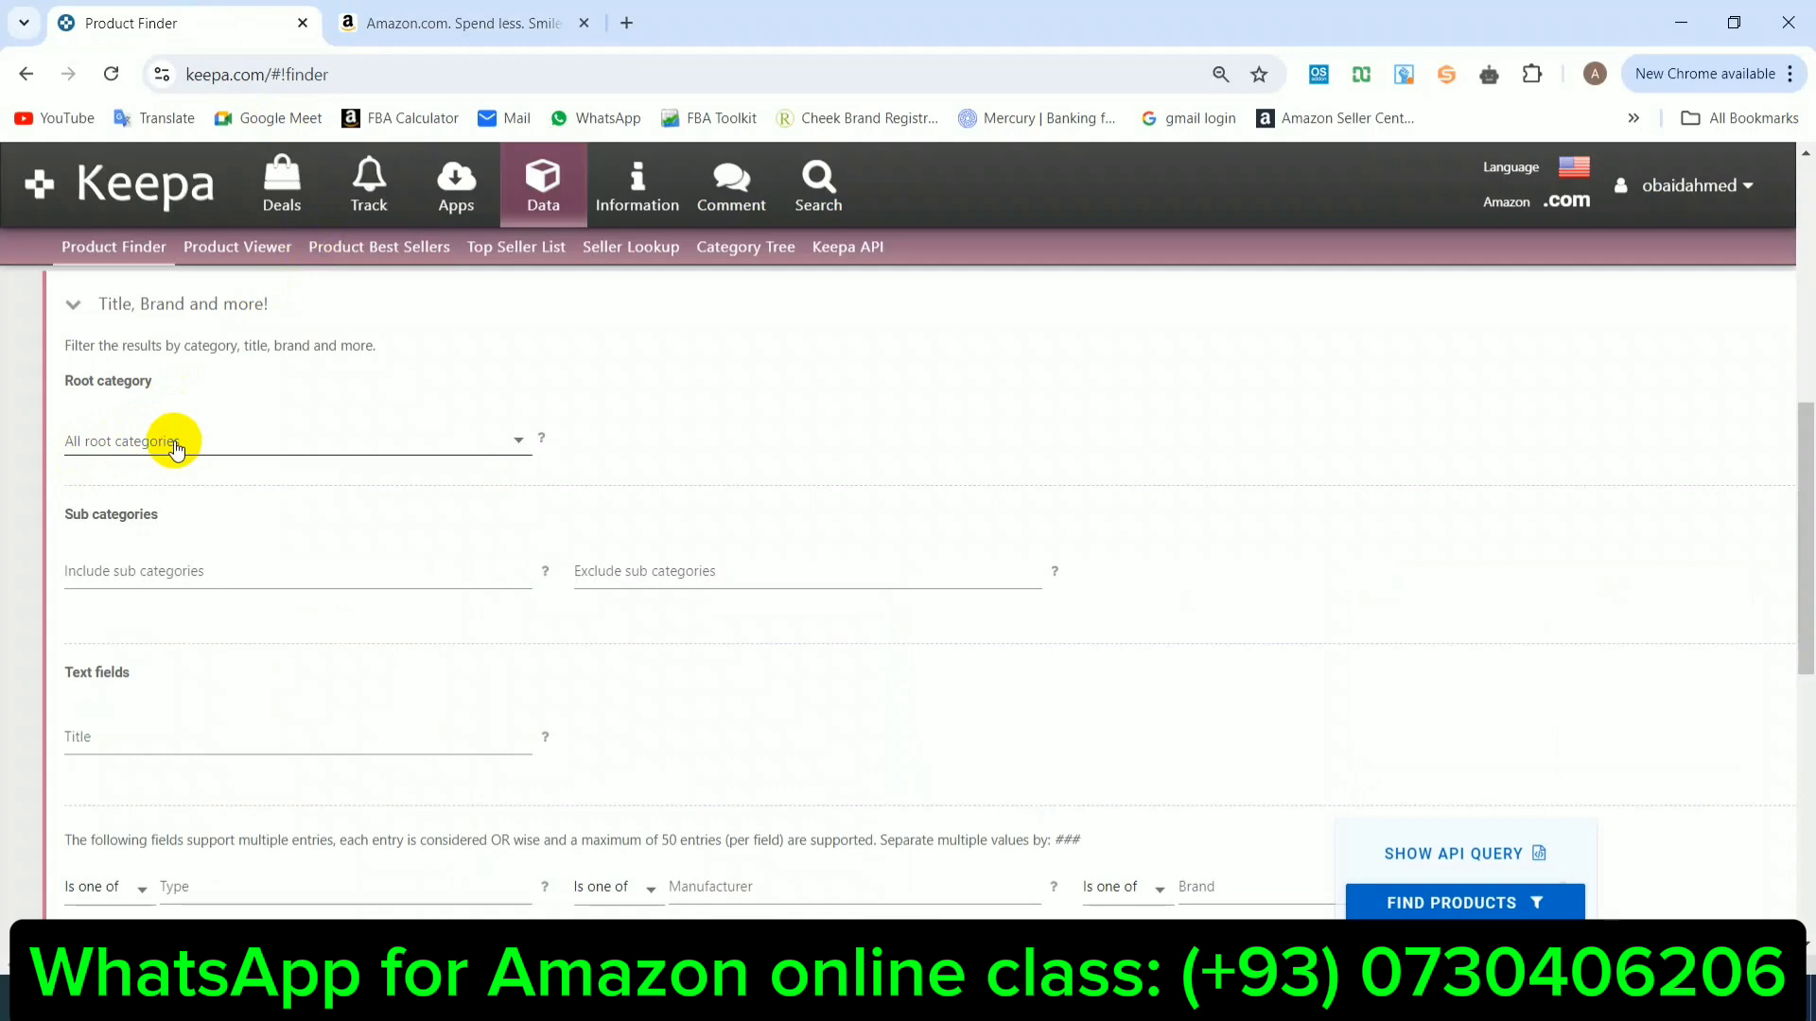
left_click(346, 452)
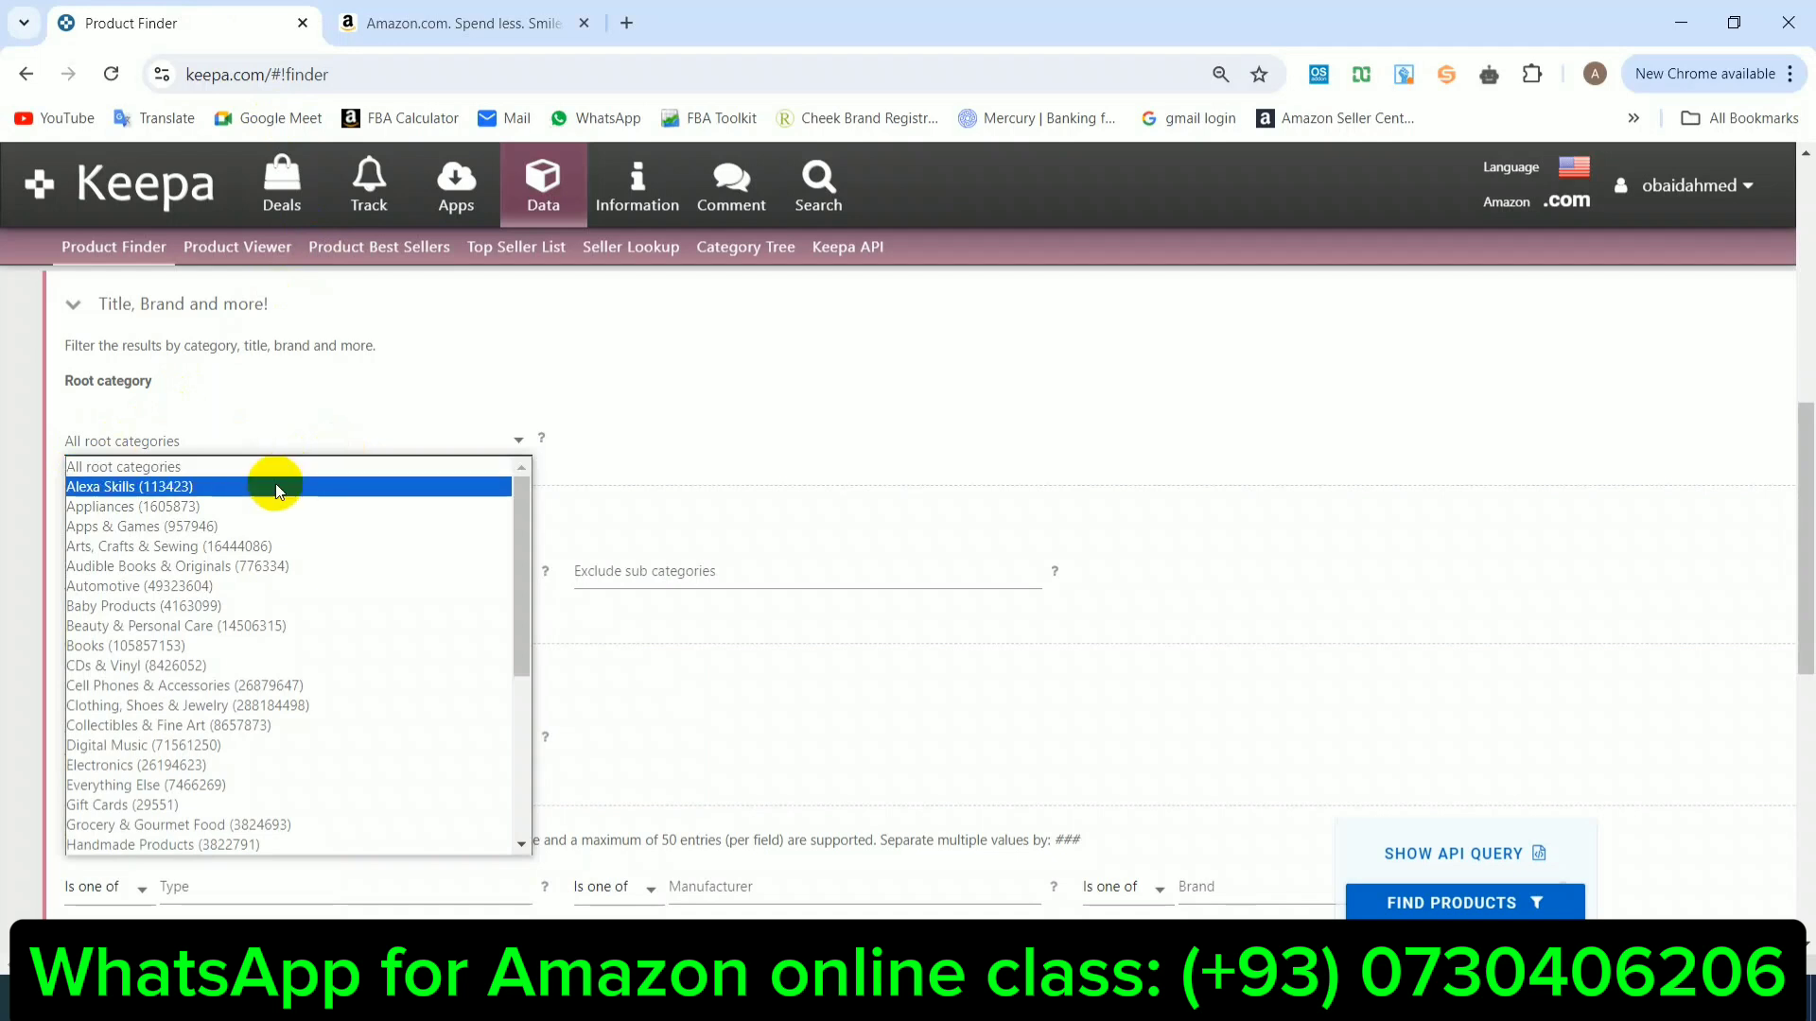
left_click(174, 612)
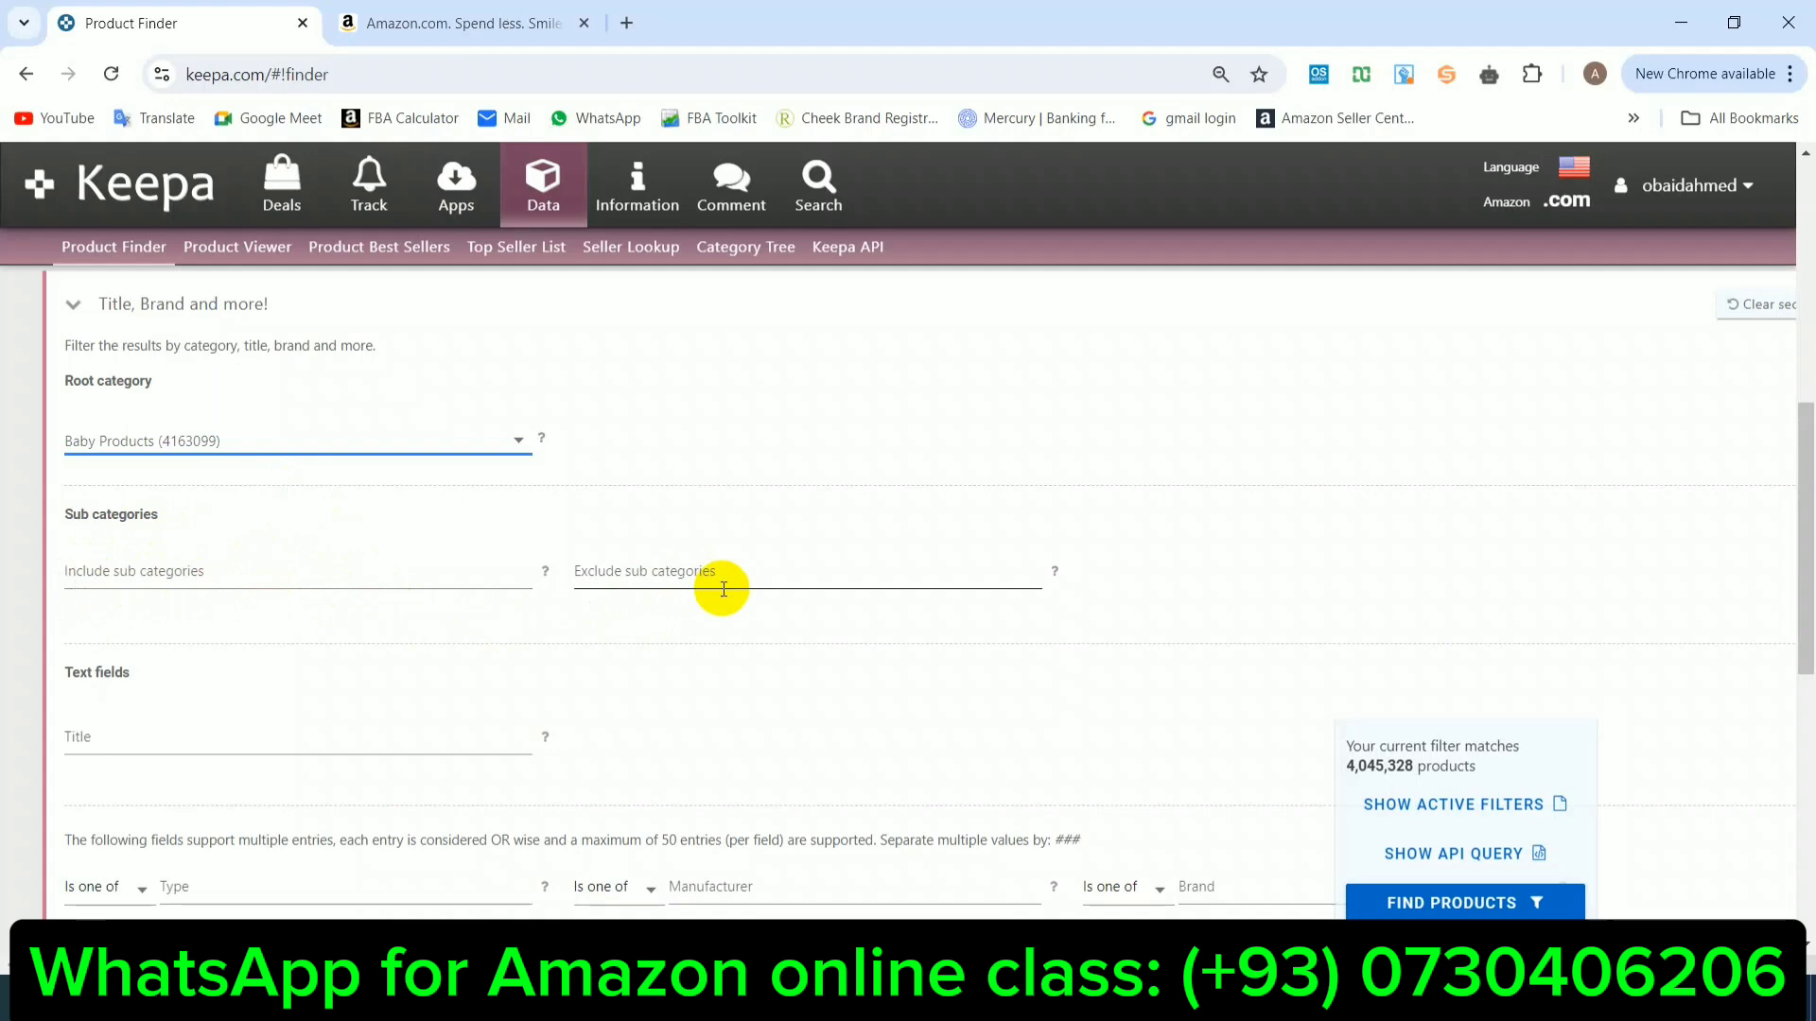
left_click(192, 573)
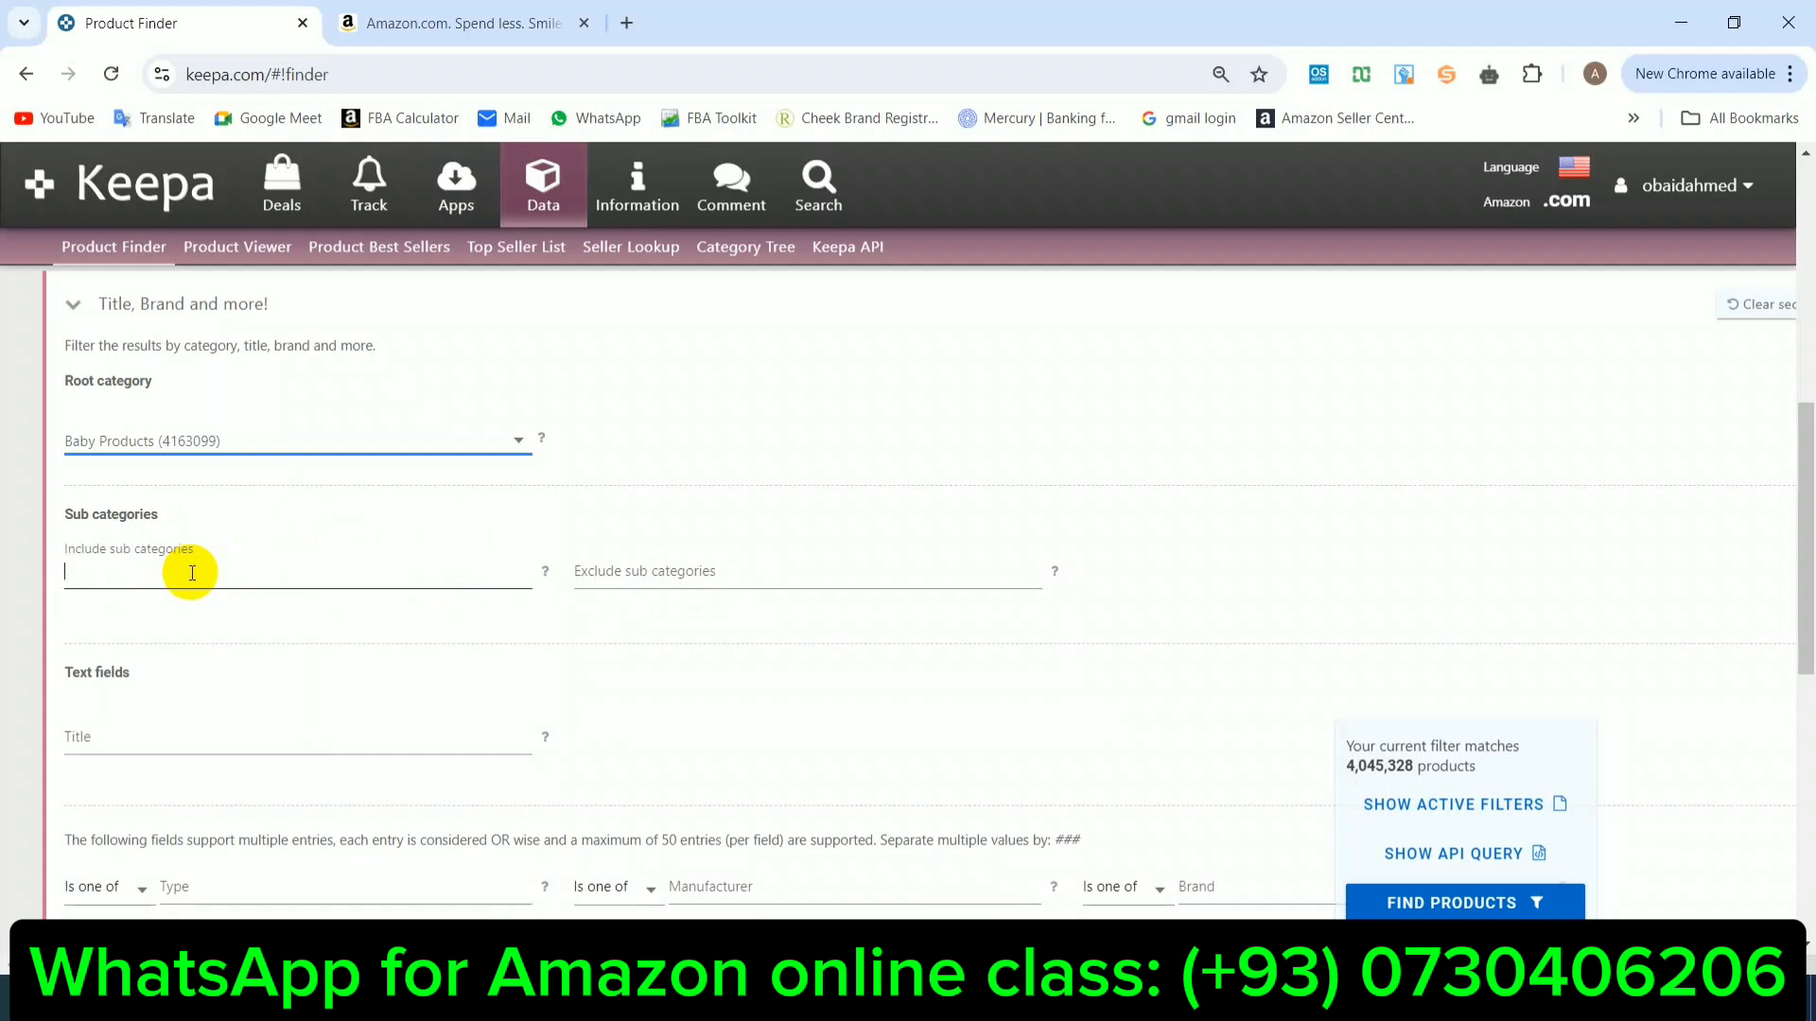
type("ga")
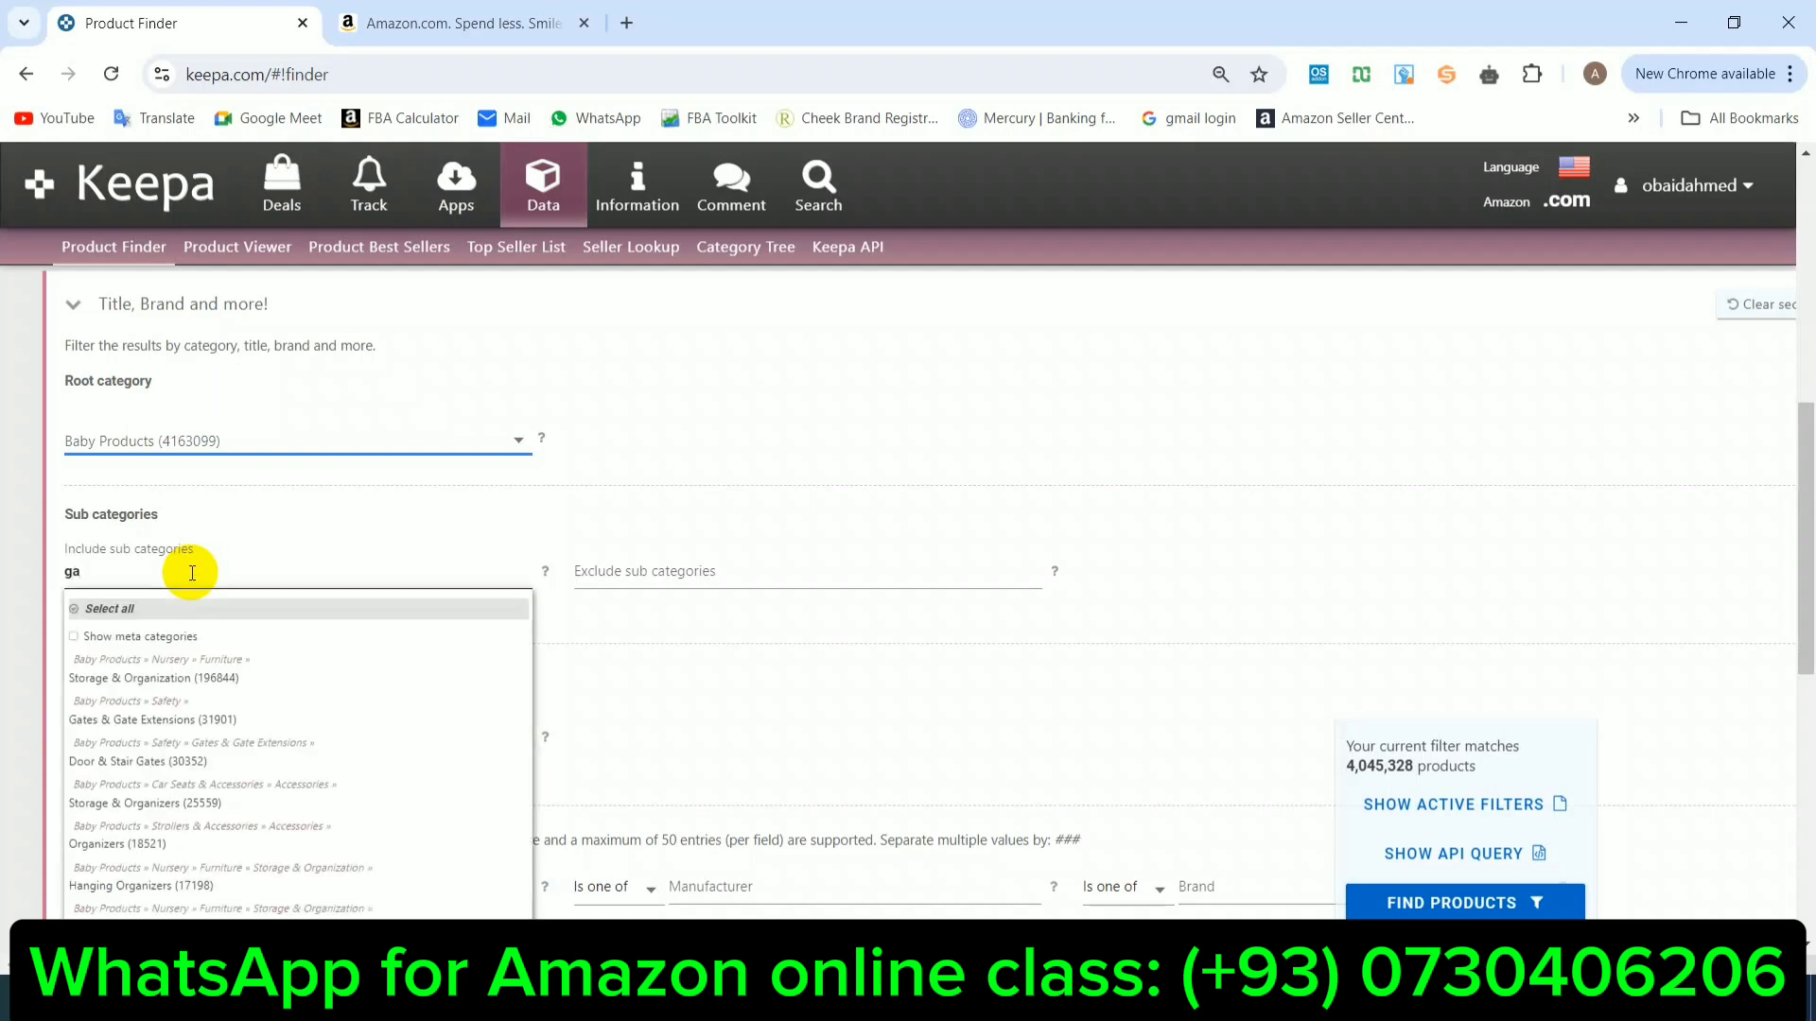
type("me")
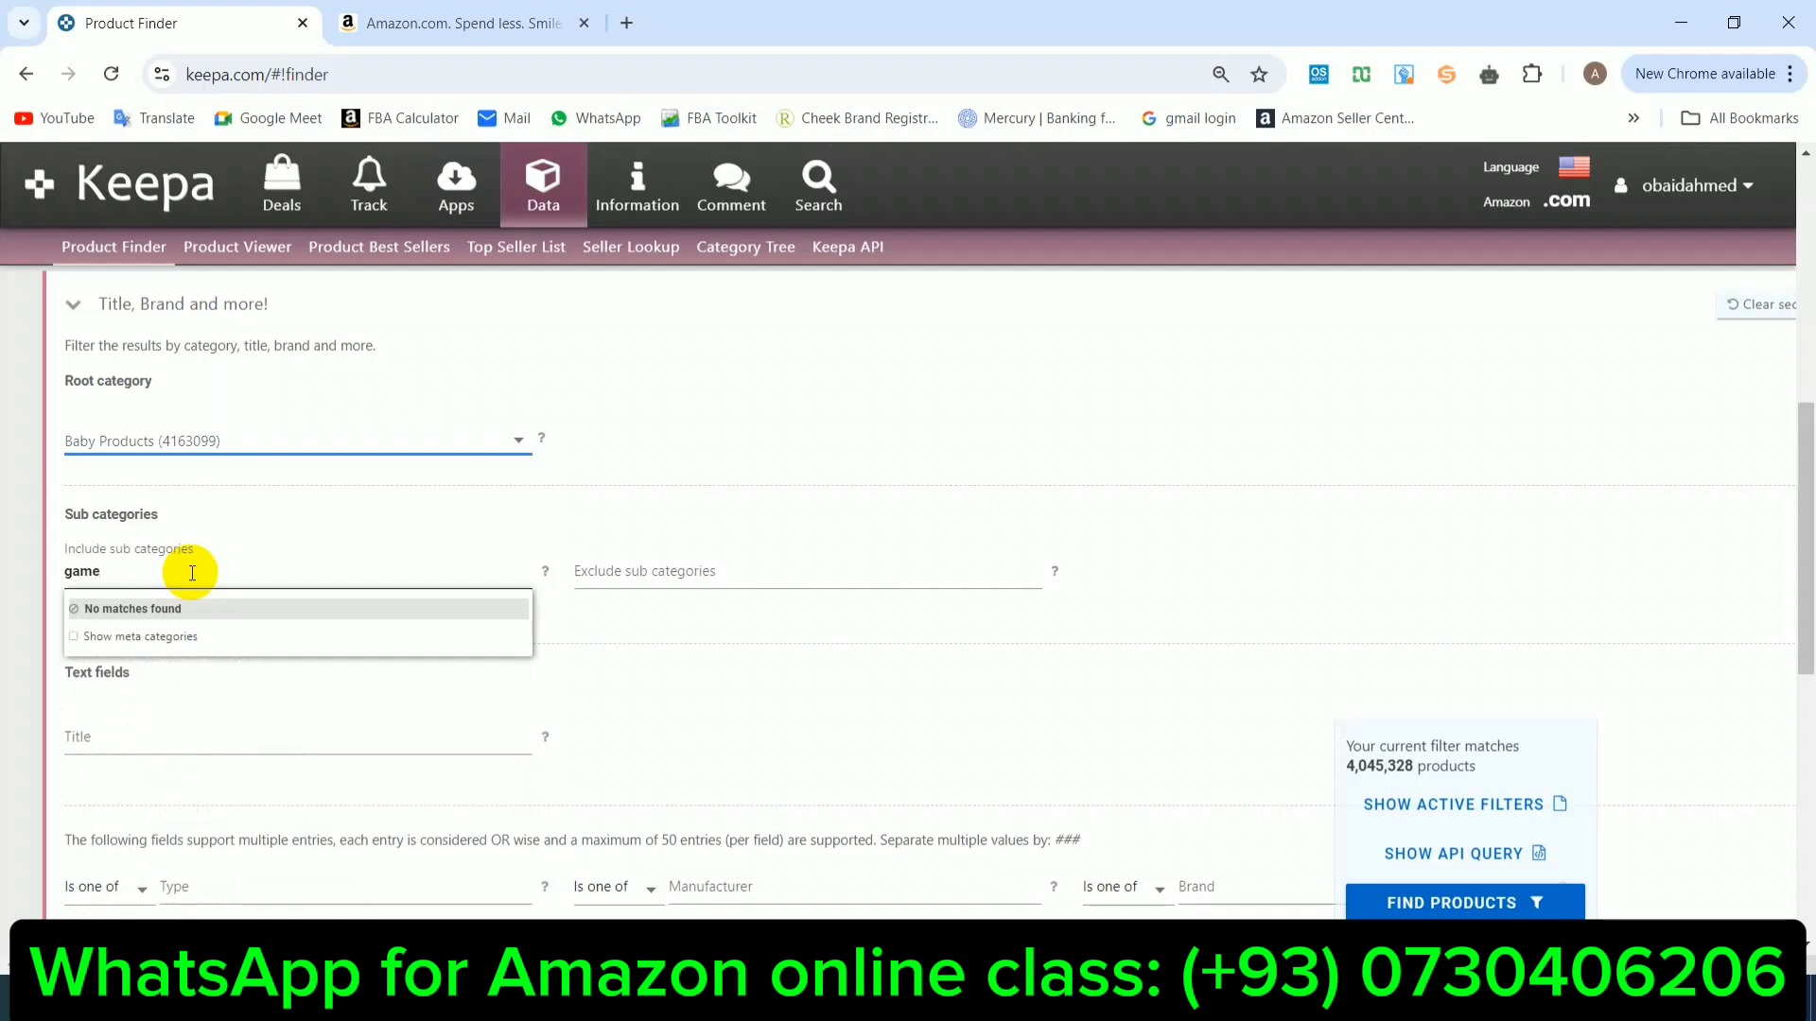
key("BackSpace")
key("BackSpace")
key("BackSpace")
key("BackSpace")
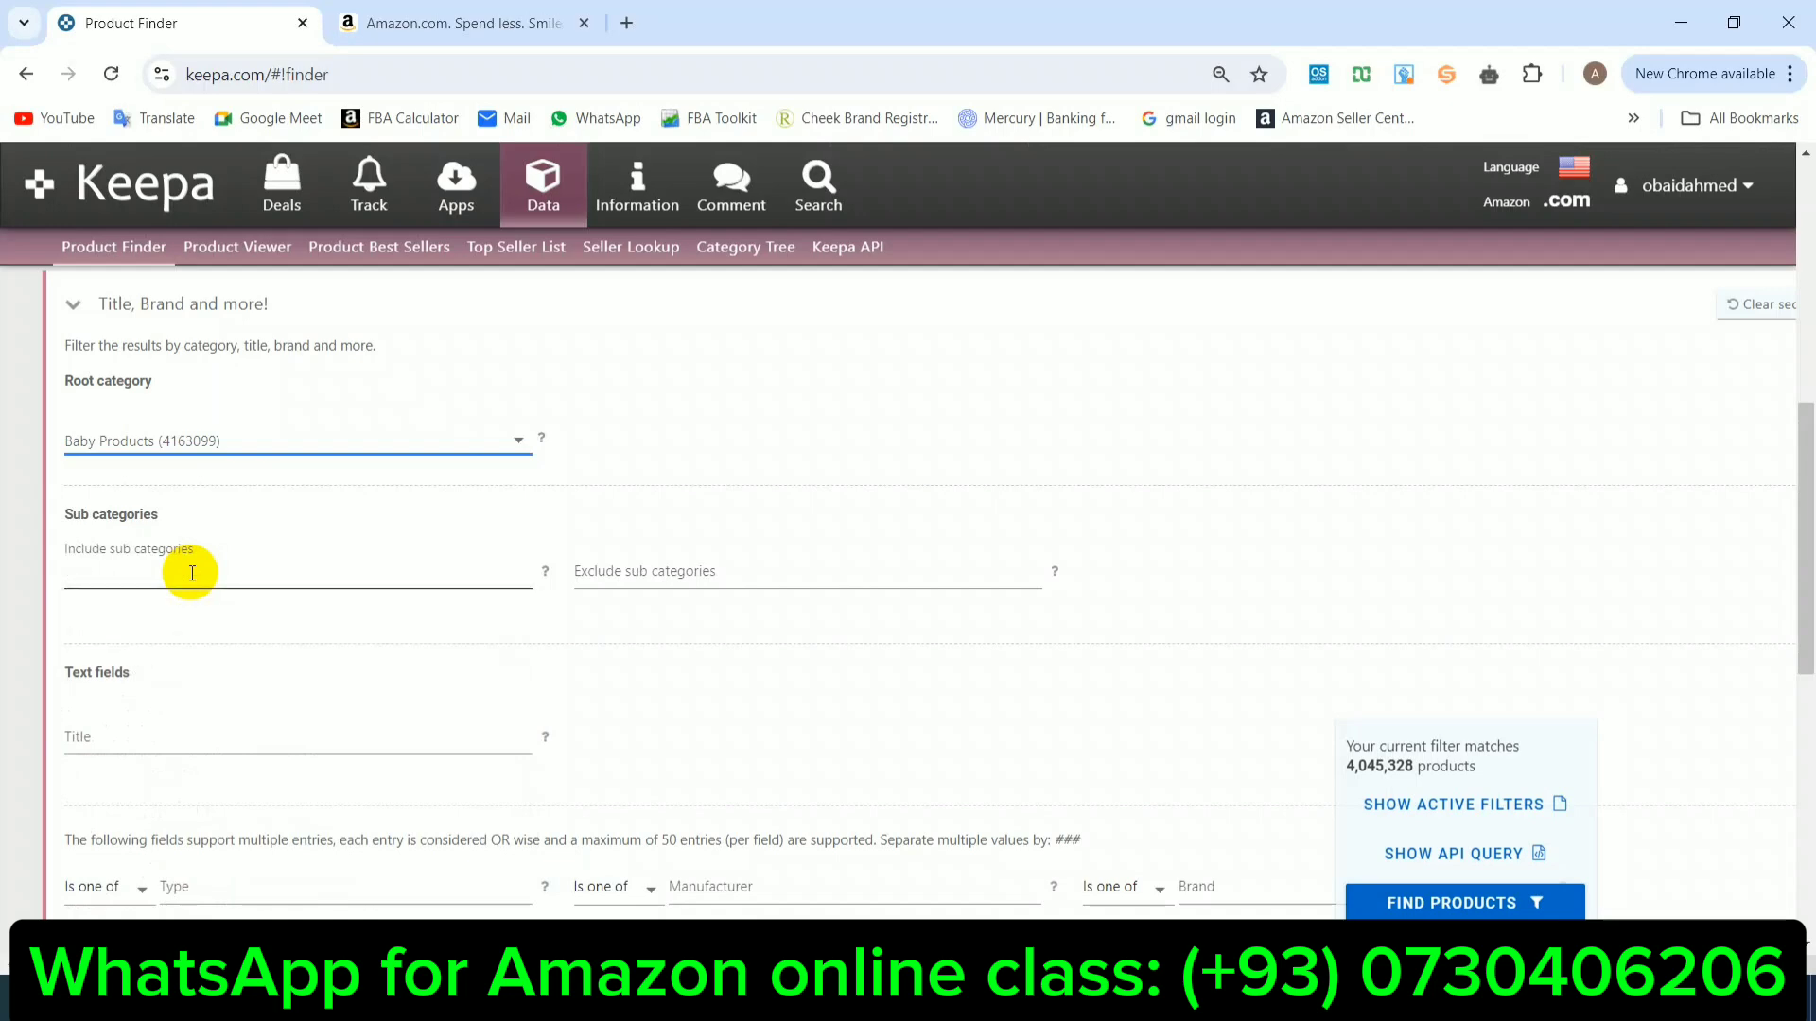
Step: Search the included sub categories for "sh" and add Dishes
type("sho")
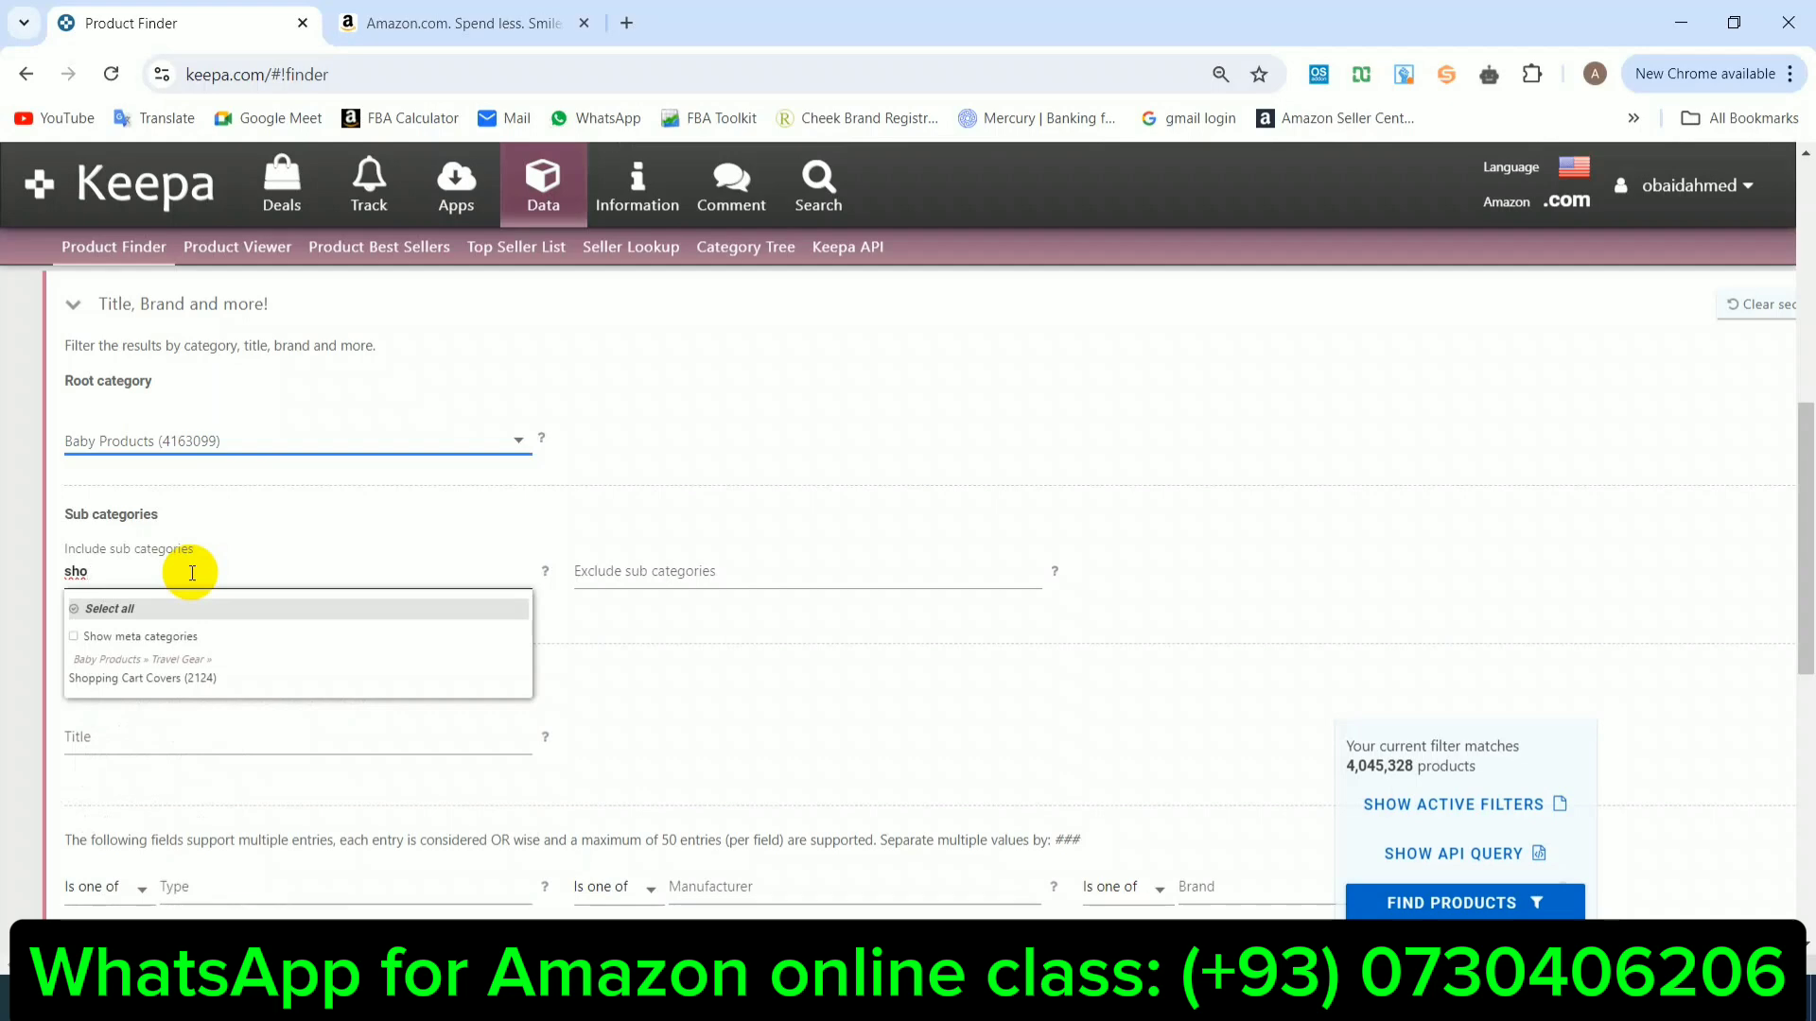
key("BackSpace")
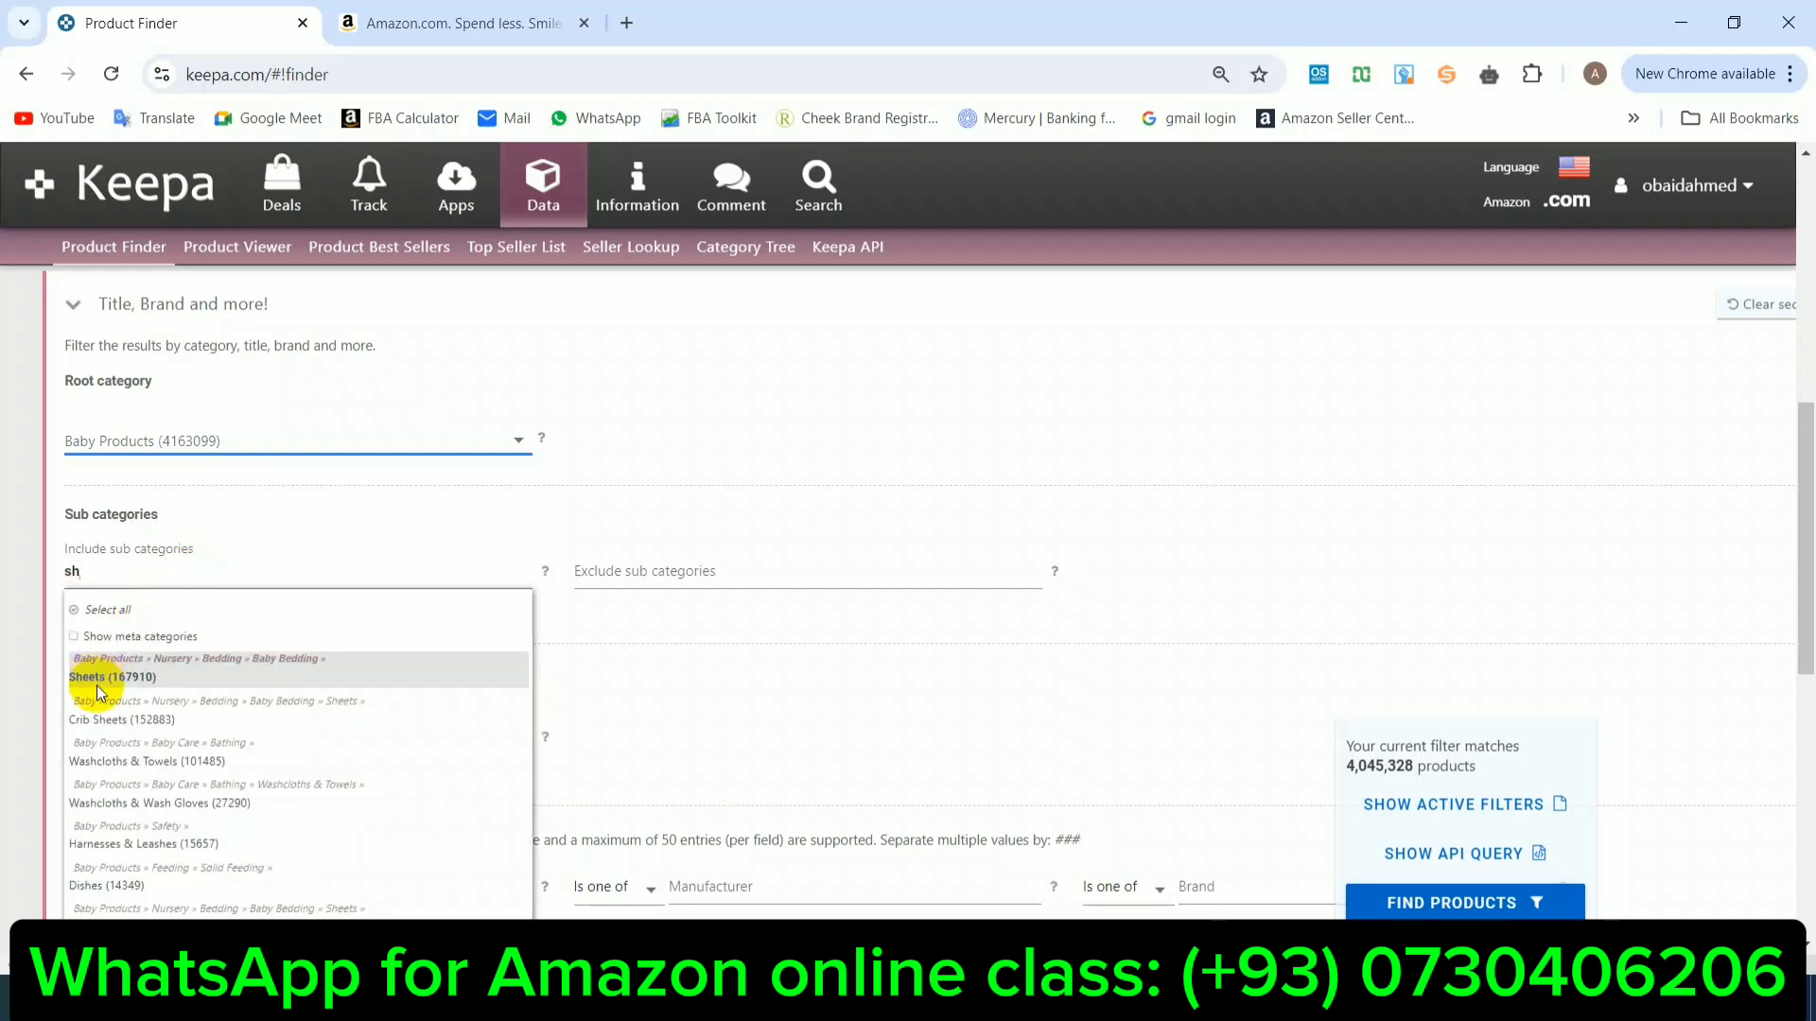
left_click(171, 880)
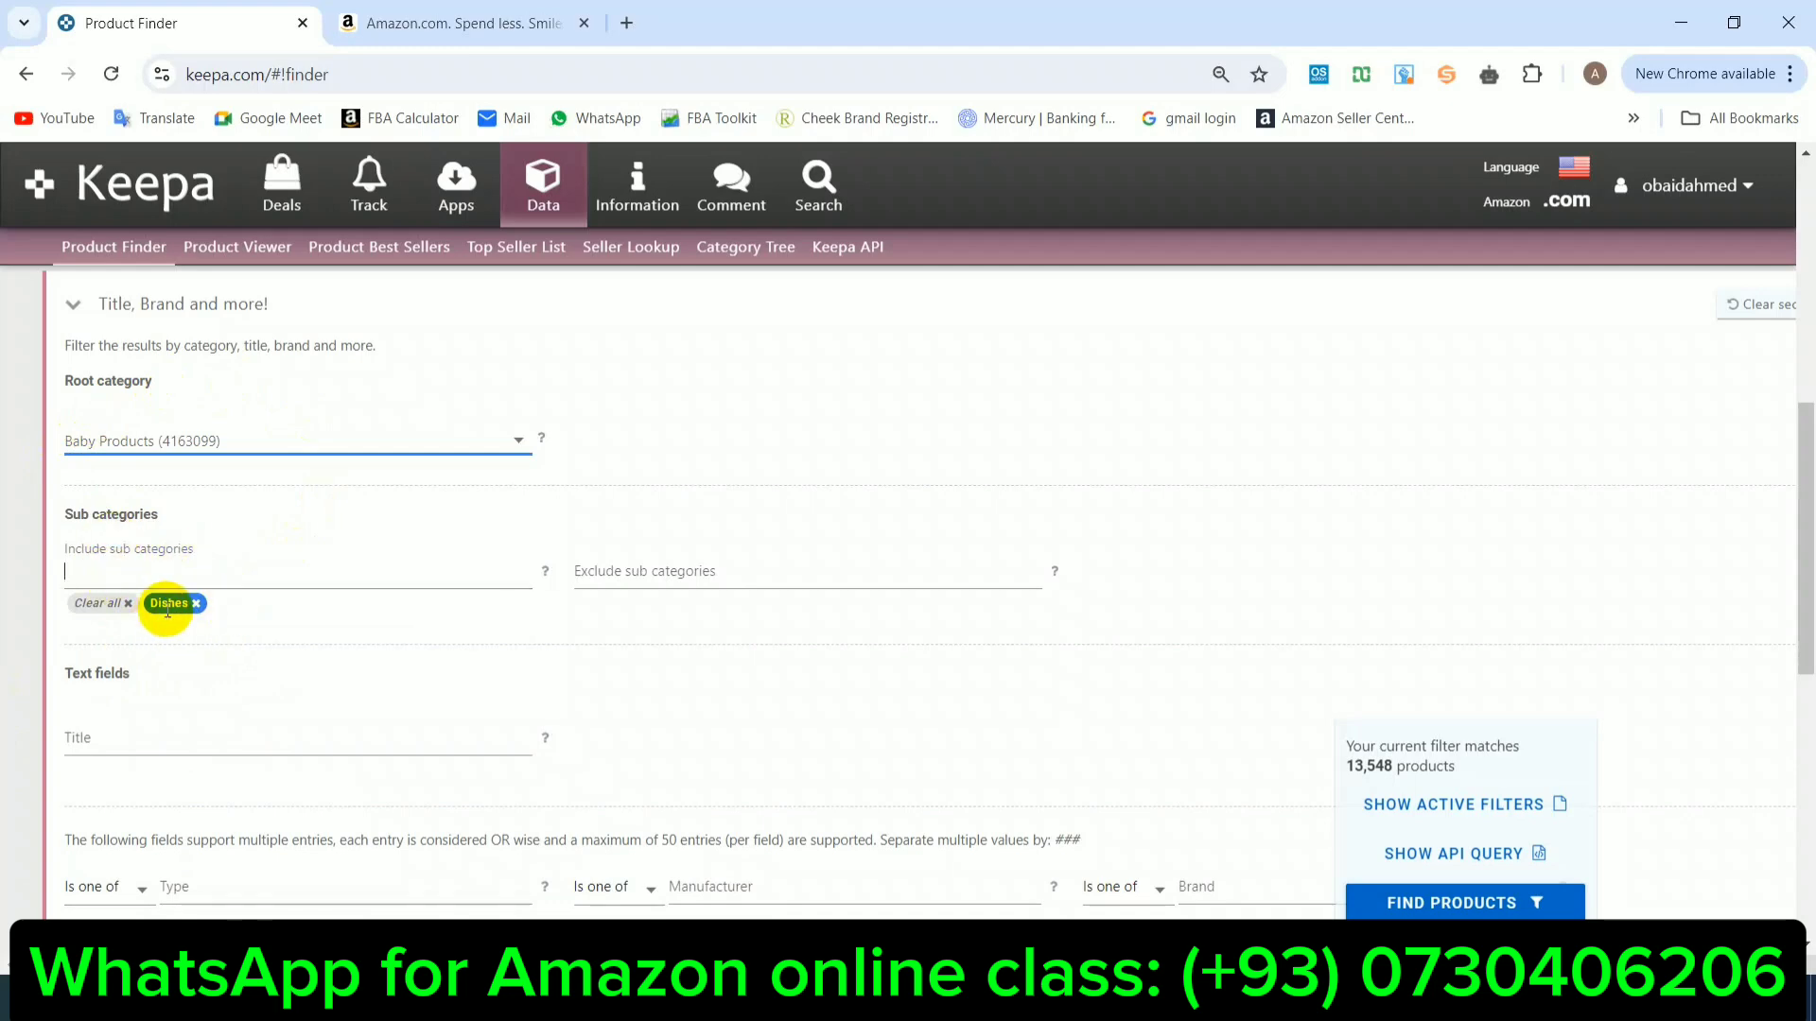
Step: Search the excluded sub categories for "clo" and add Cloth Diapers
left_click(650, 569)
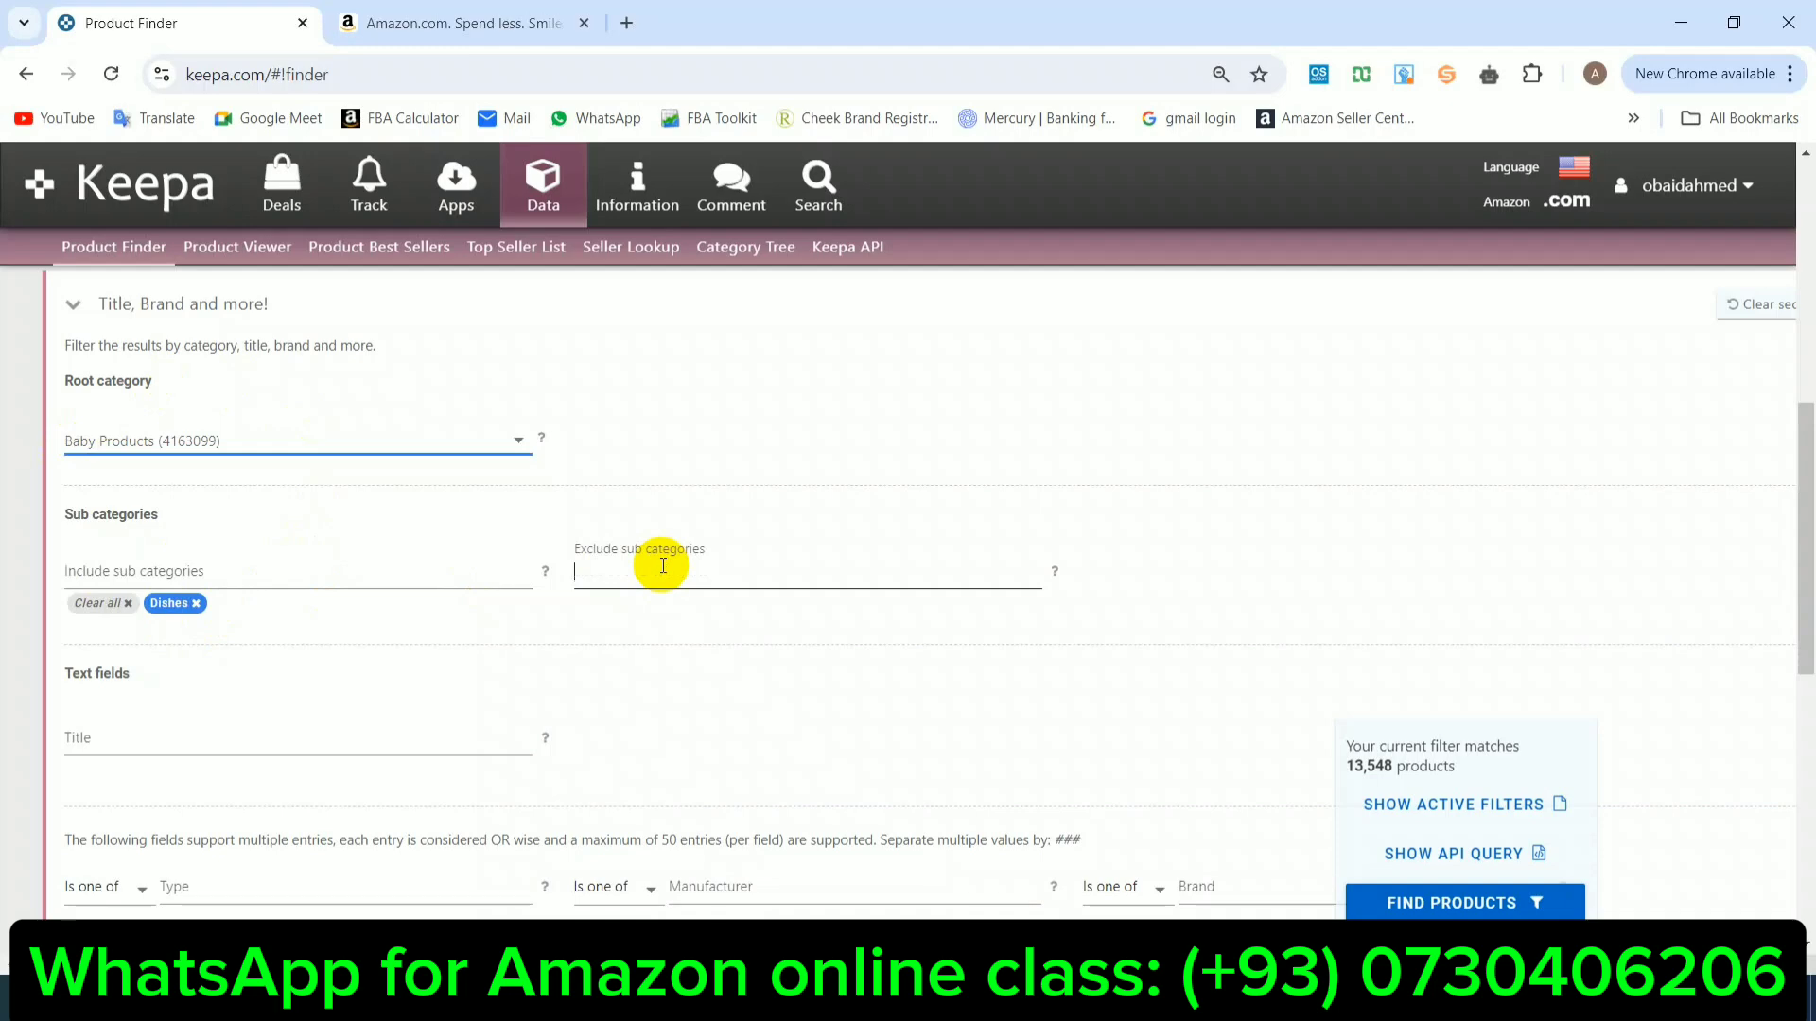
type("clo")
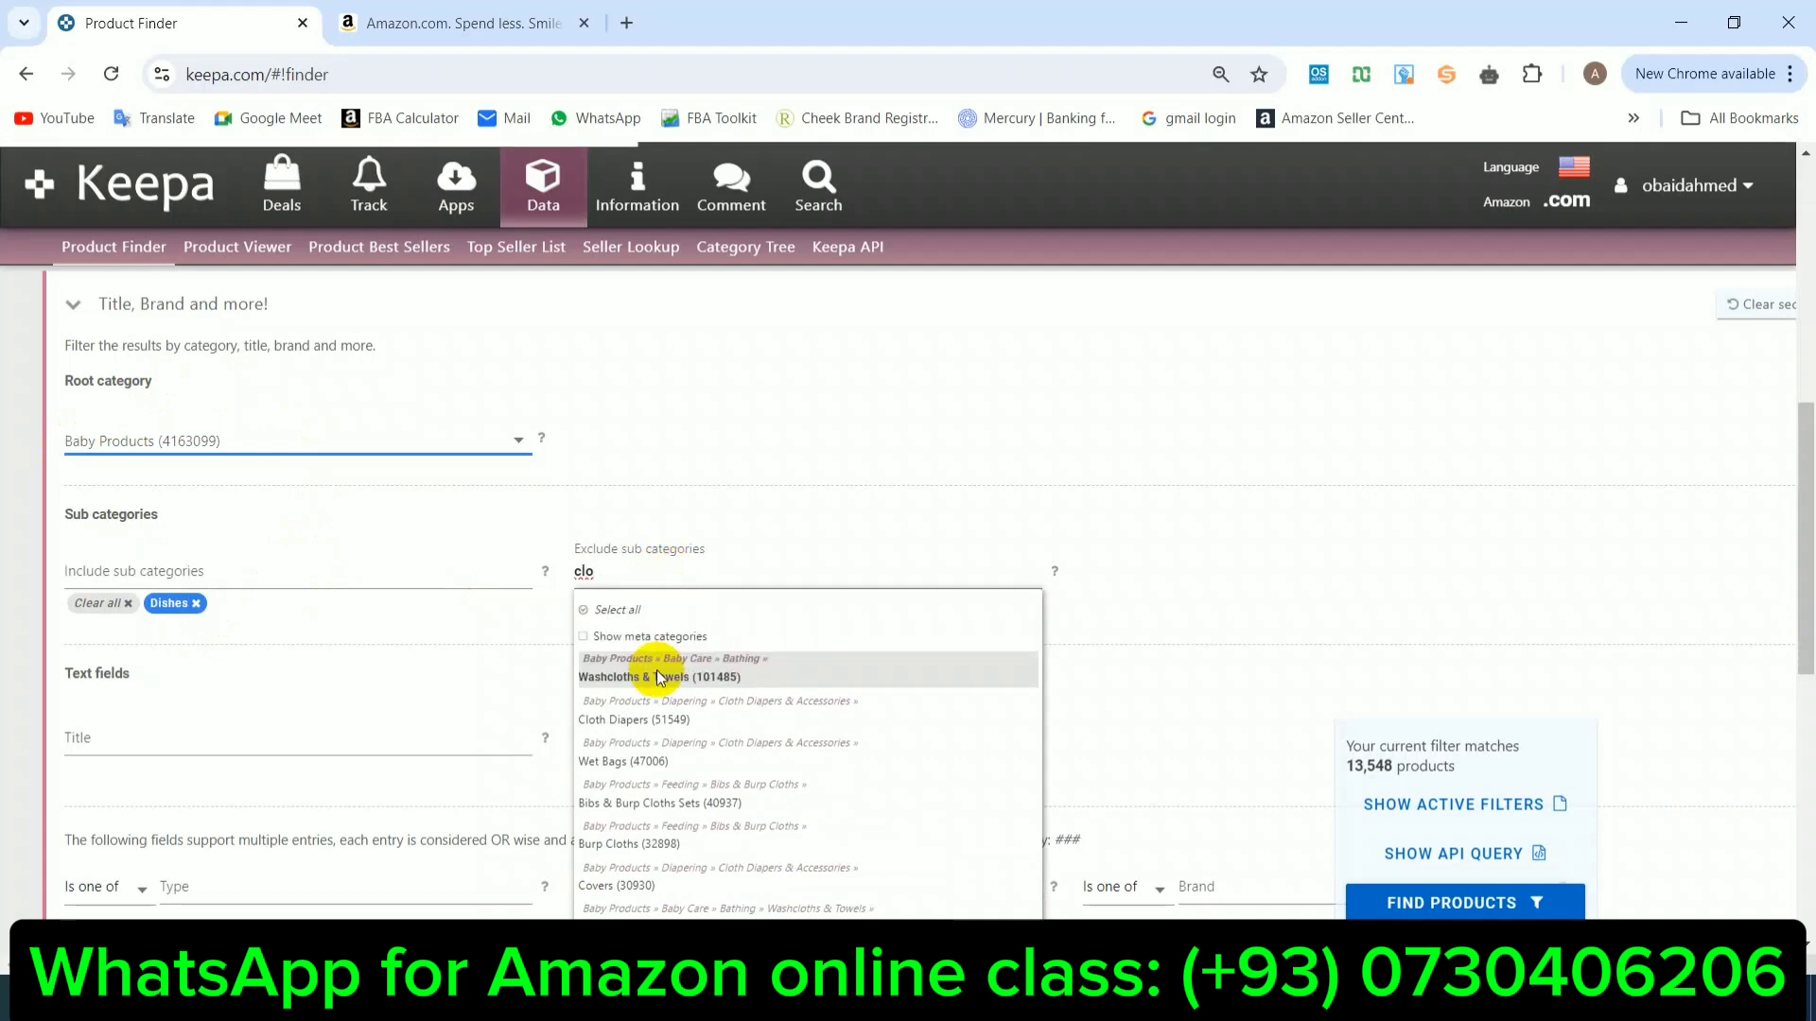
left_click(628, 719)
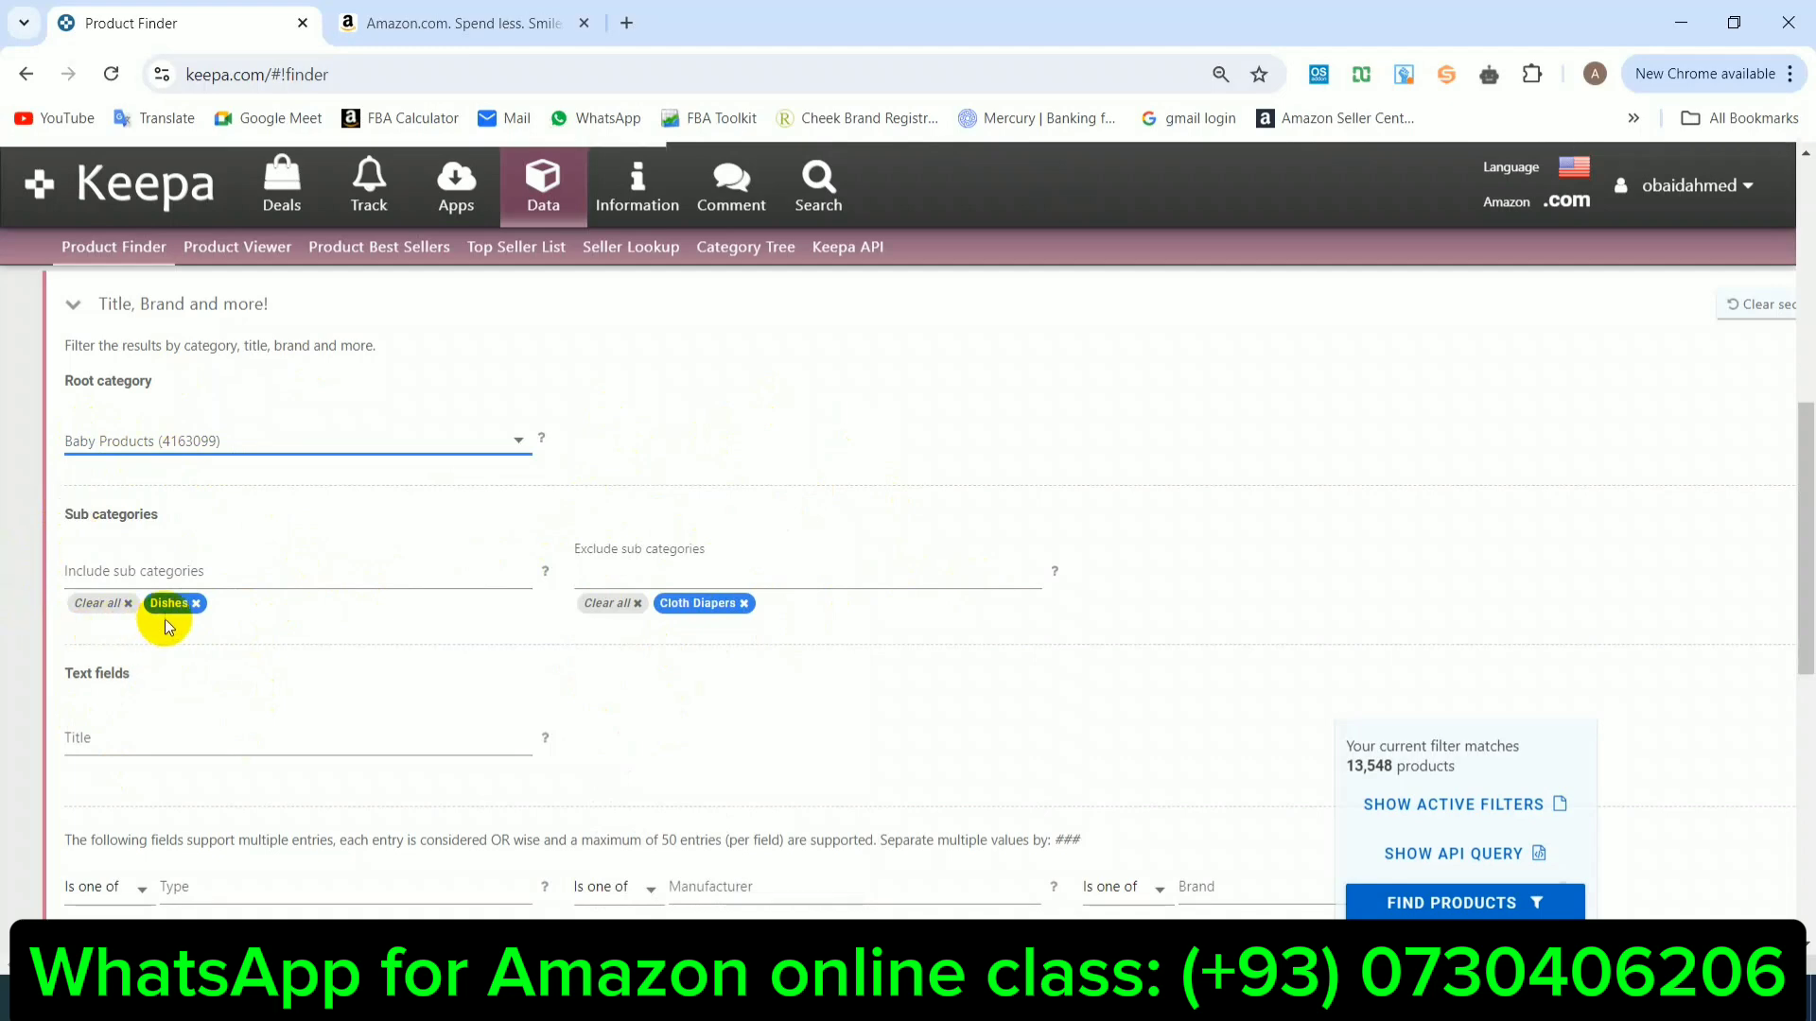
Step: Remove Dishes from the included sub categories and clear all excluded sub categories
left_click(199, 606)
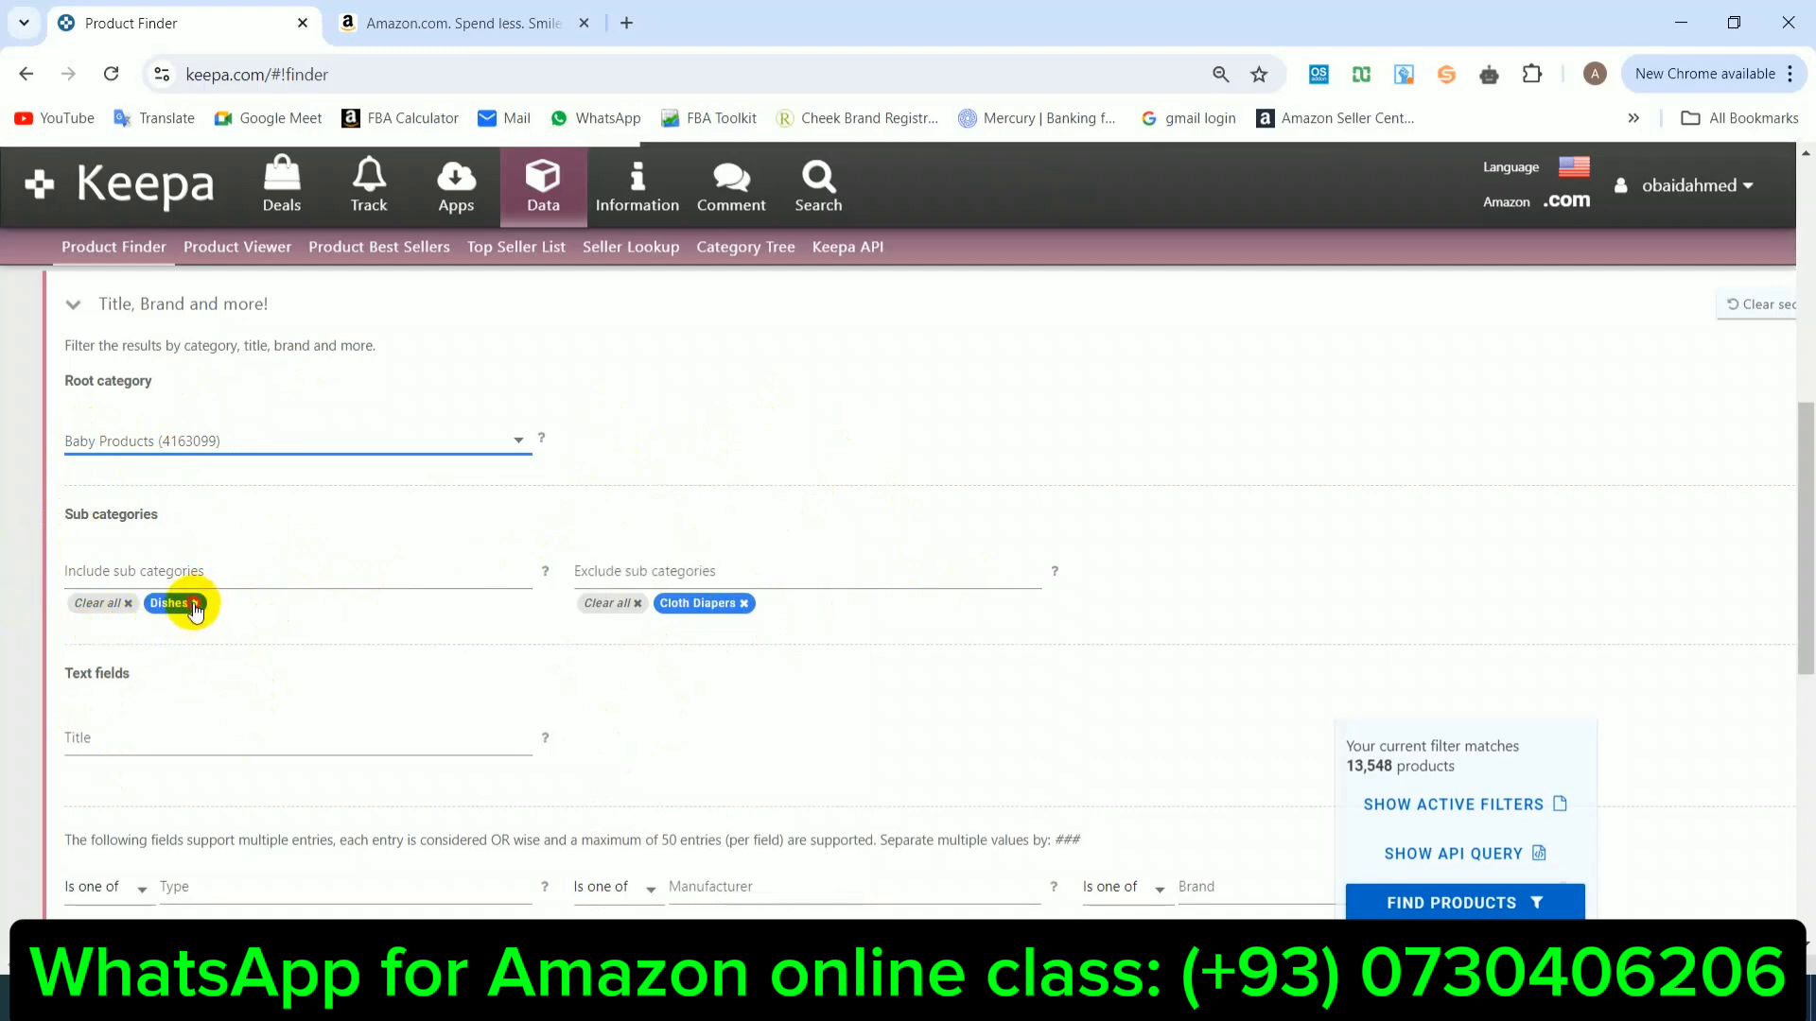
left_click(197, 604)
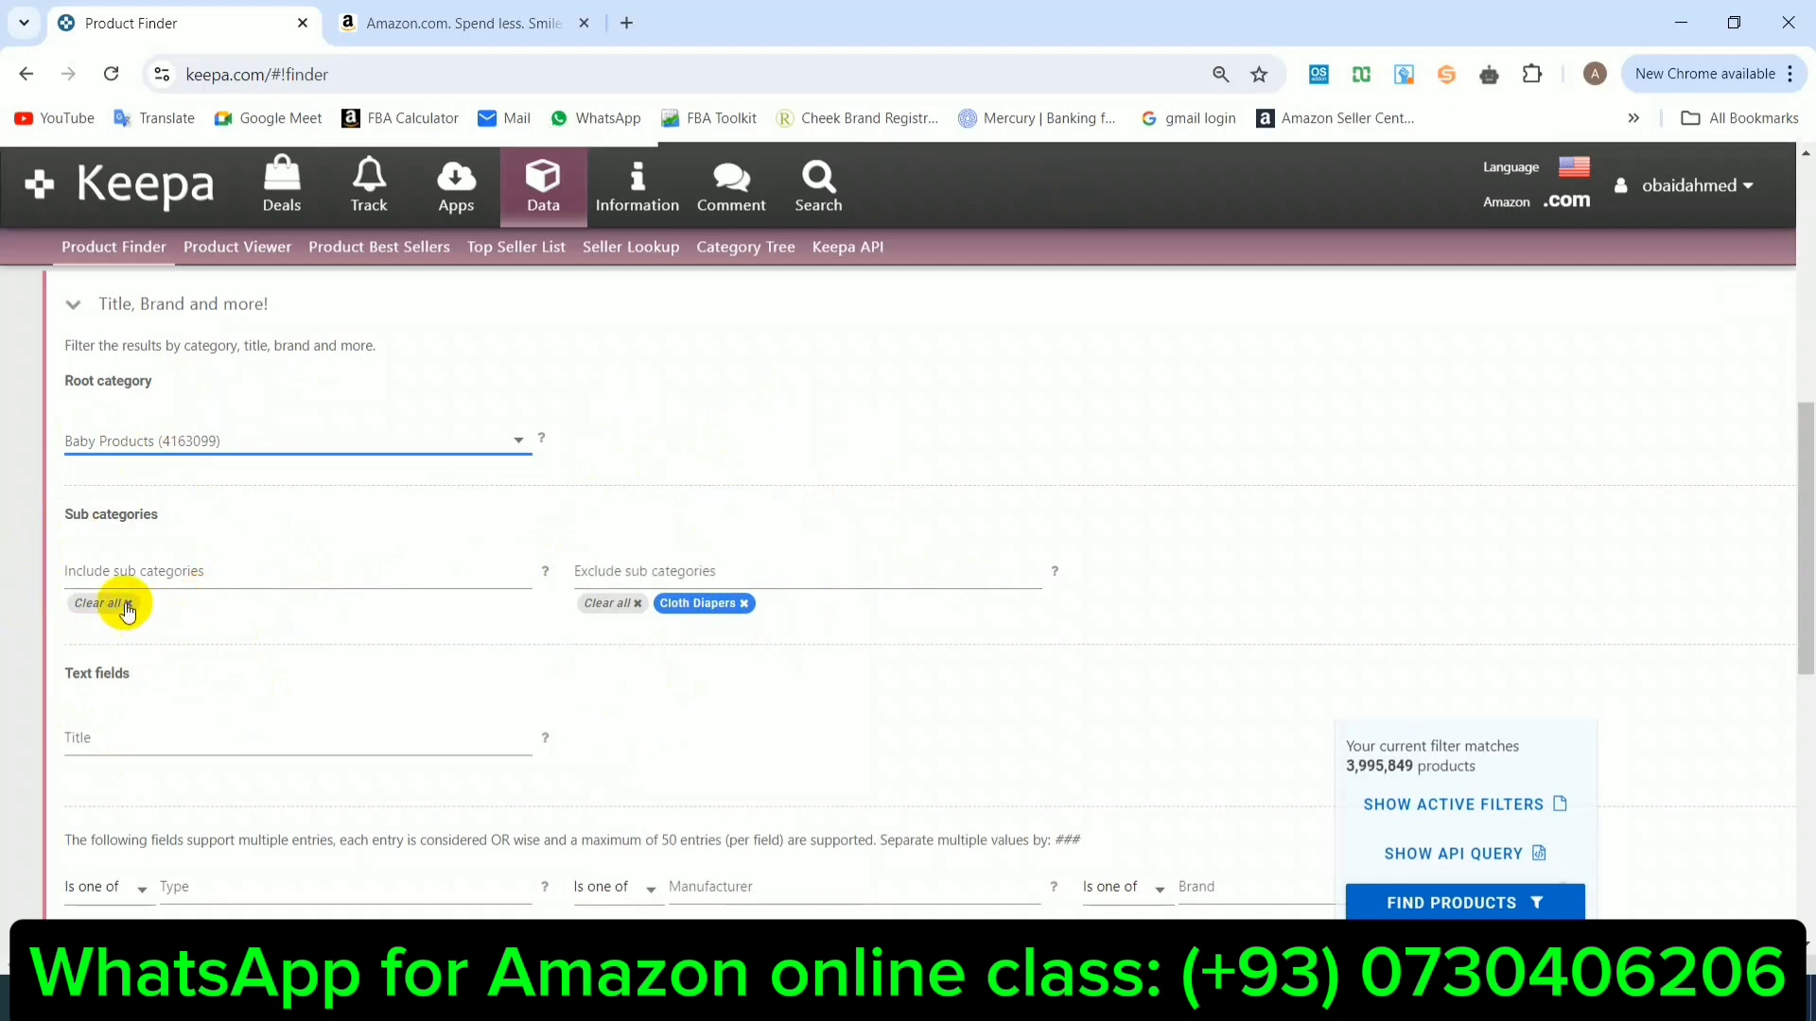
left_click(635, 604)
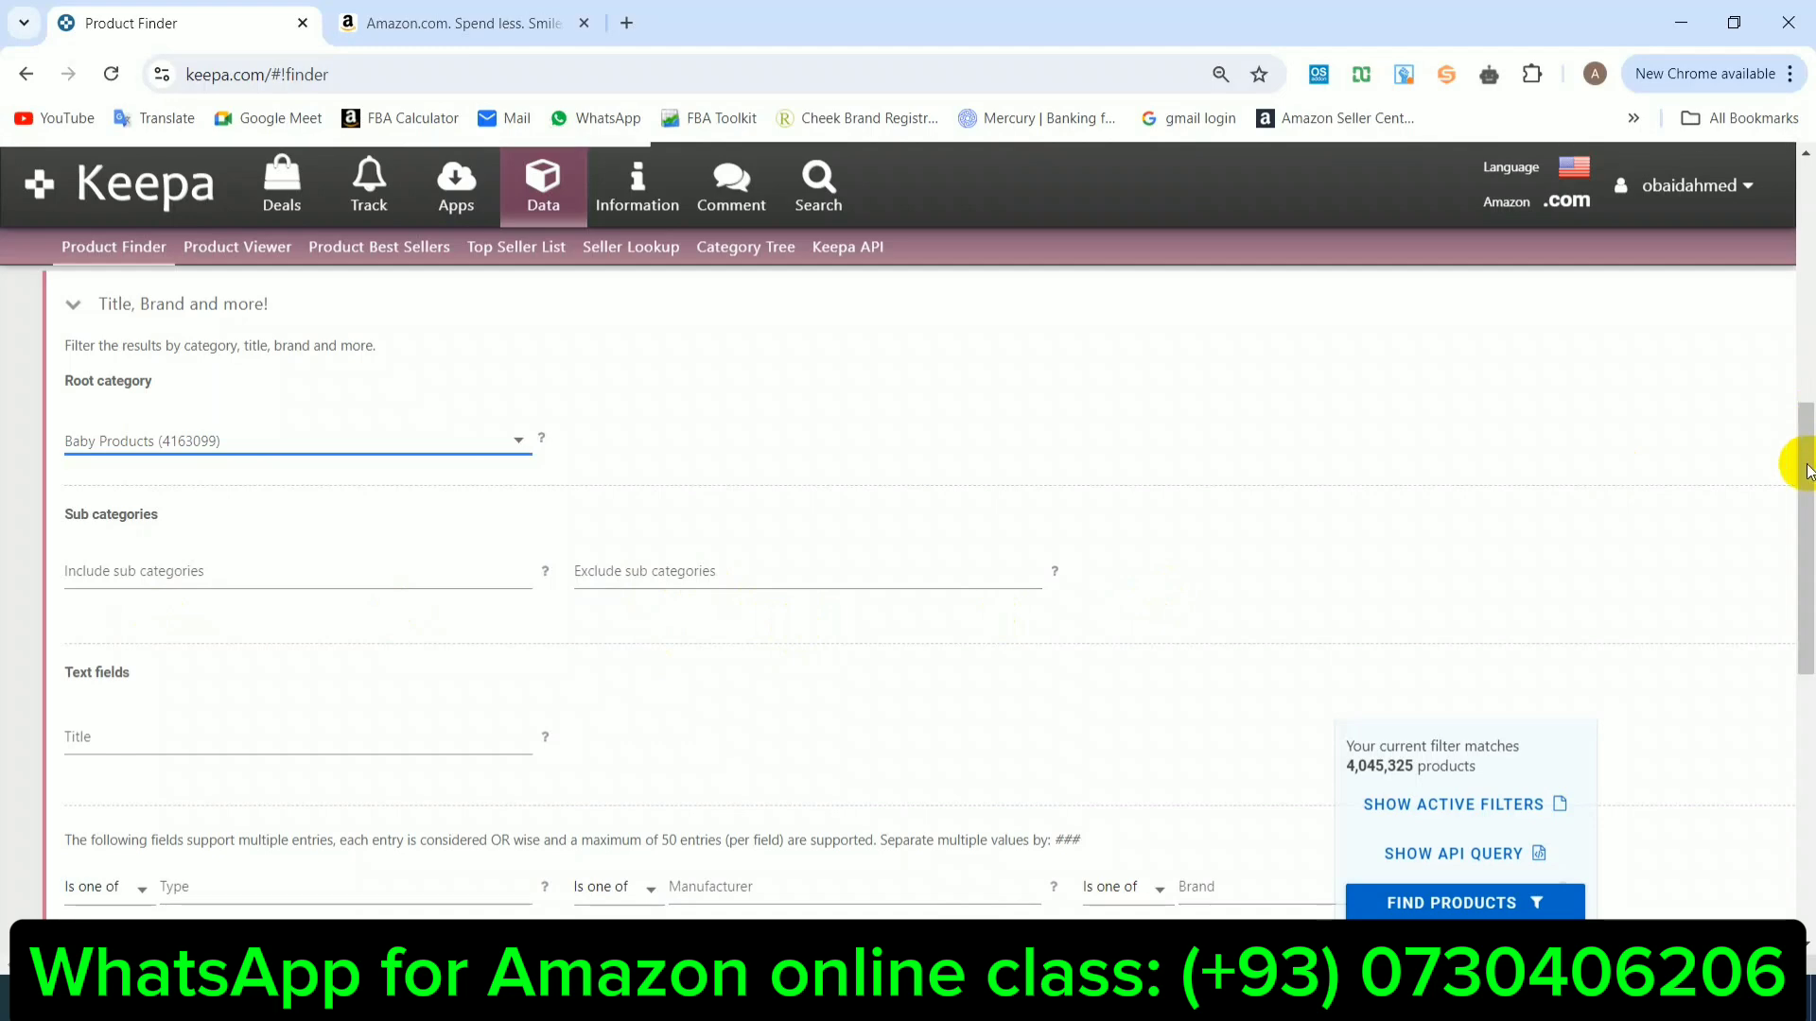
scroll(1802, 466, "down", 1)
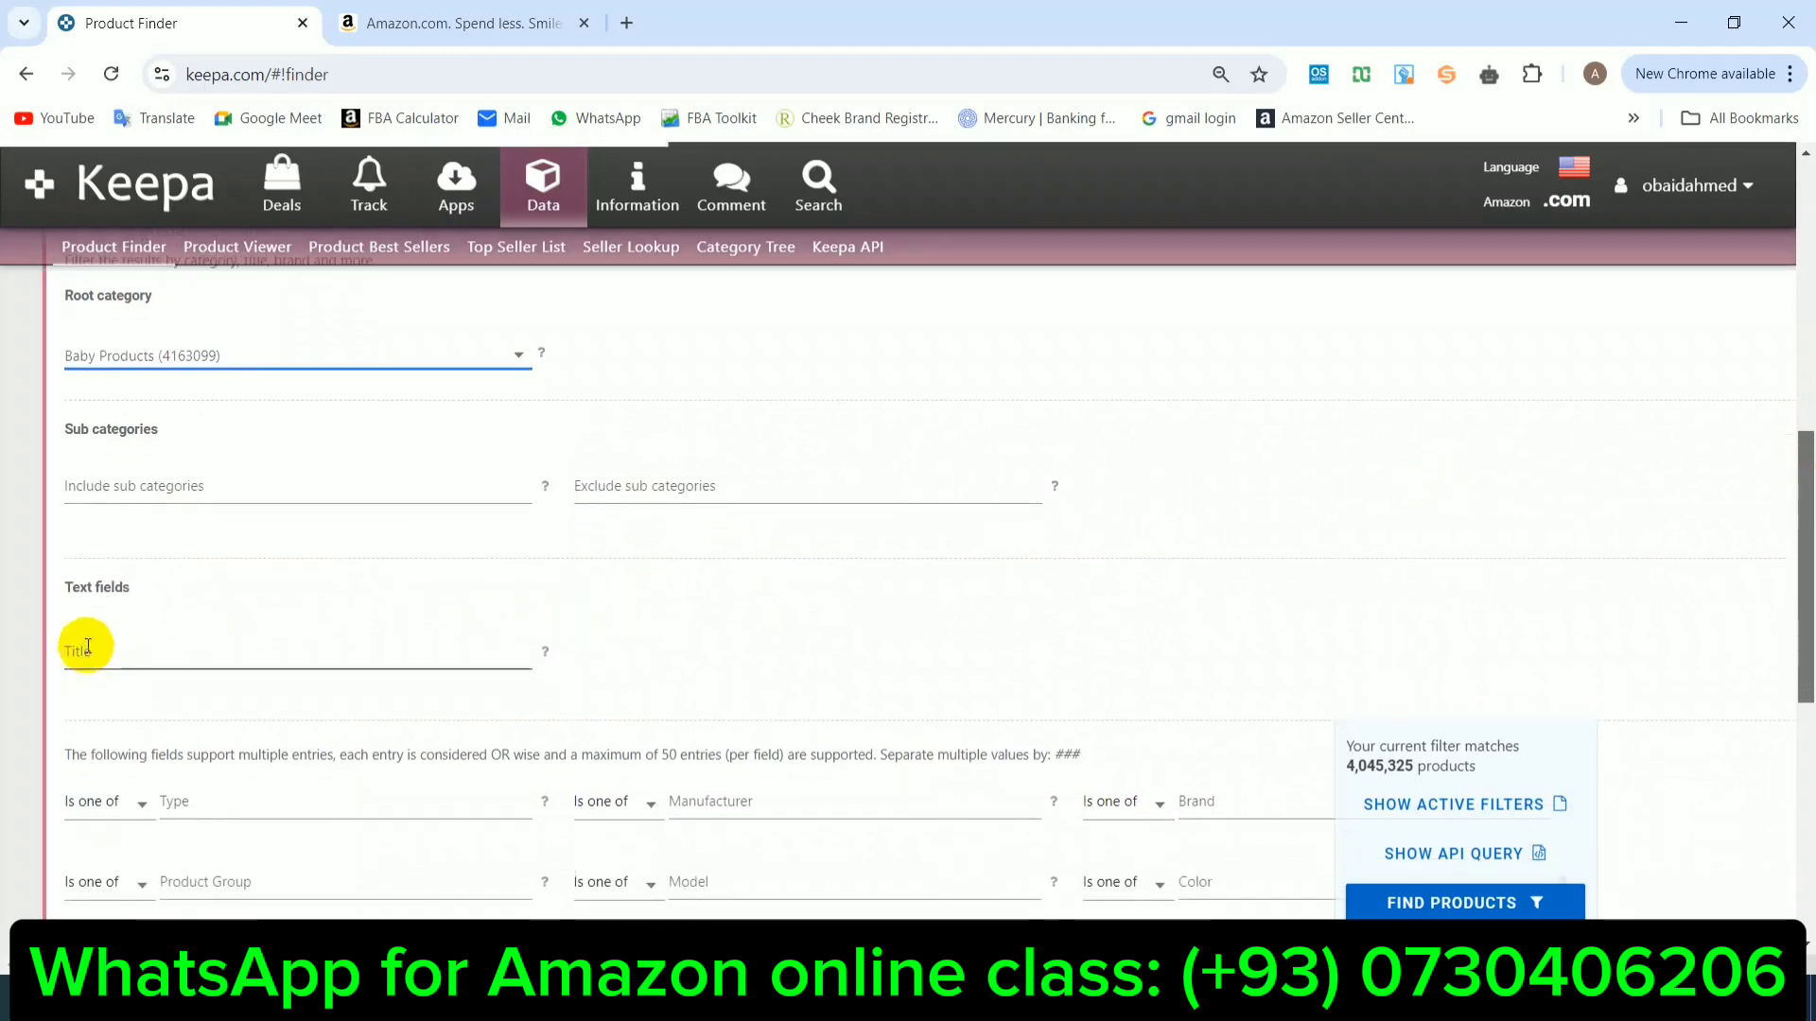
left_click(87, 647)
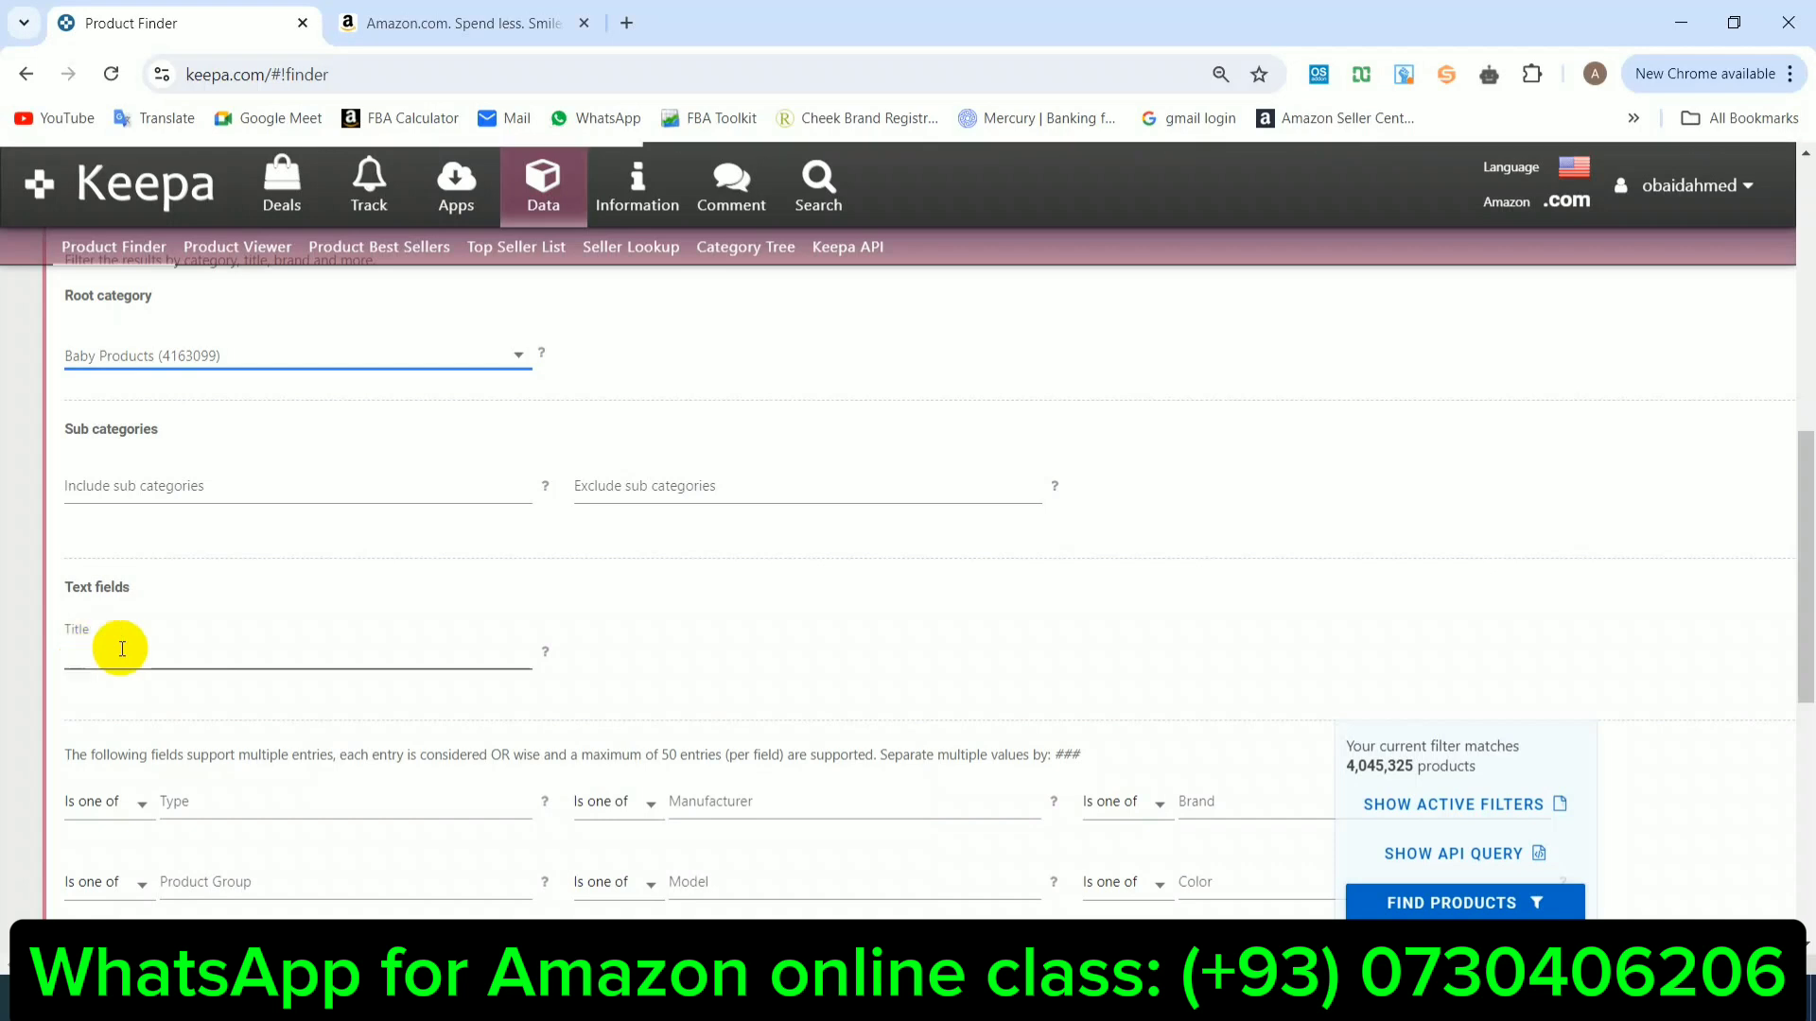
left_click(292, 696)
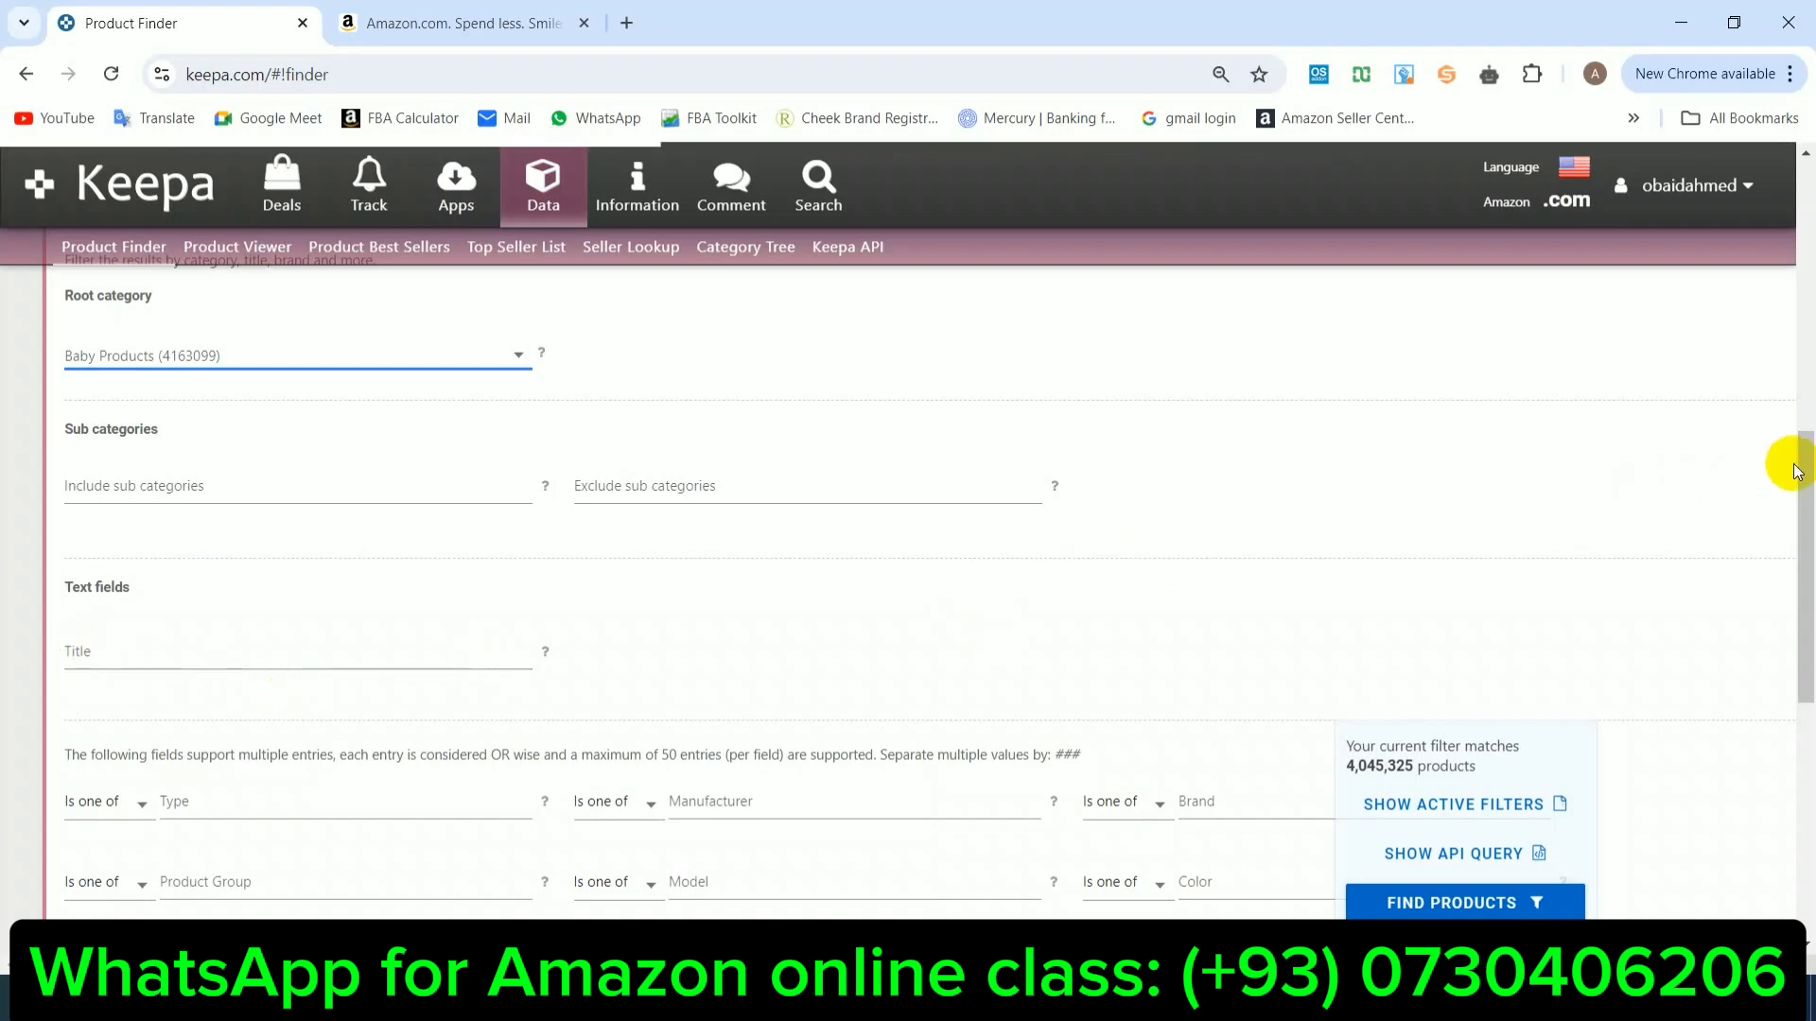
Step: Add shirt to the product Type filter and set its condition to Is none of
left_click_drag(1799, 463, 1806, 577)
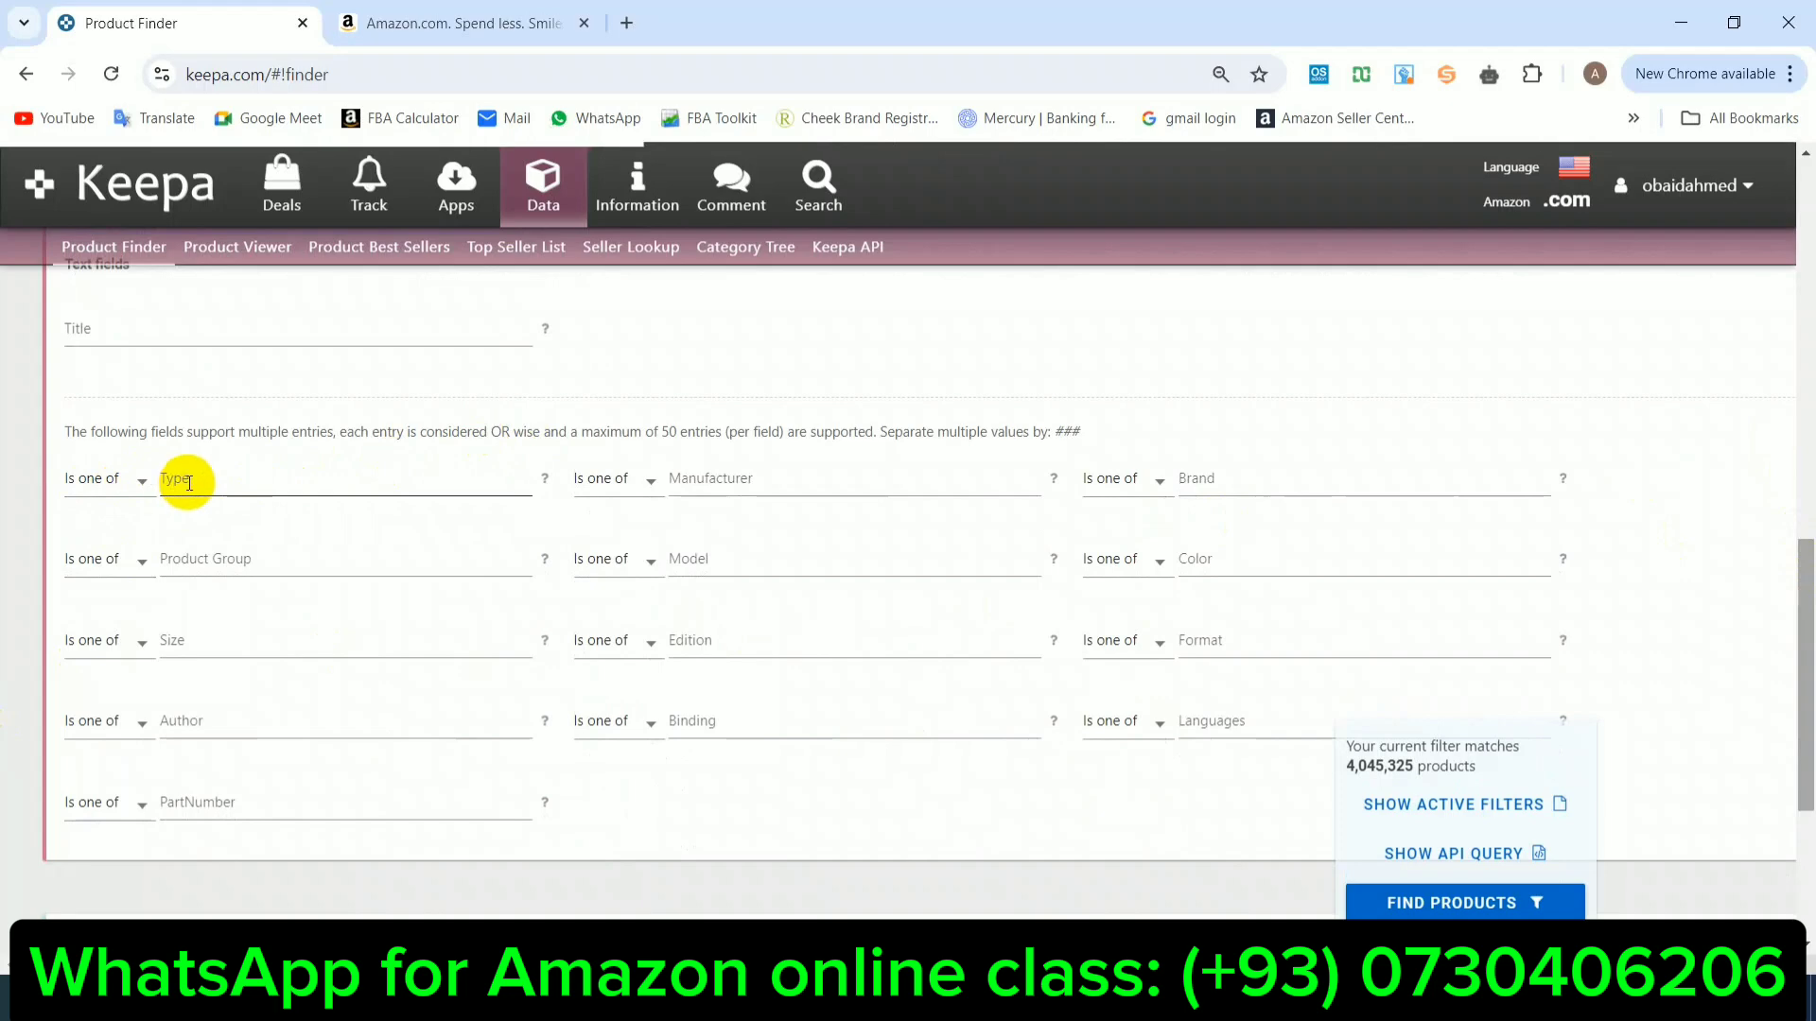
left_click(198, 481)
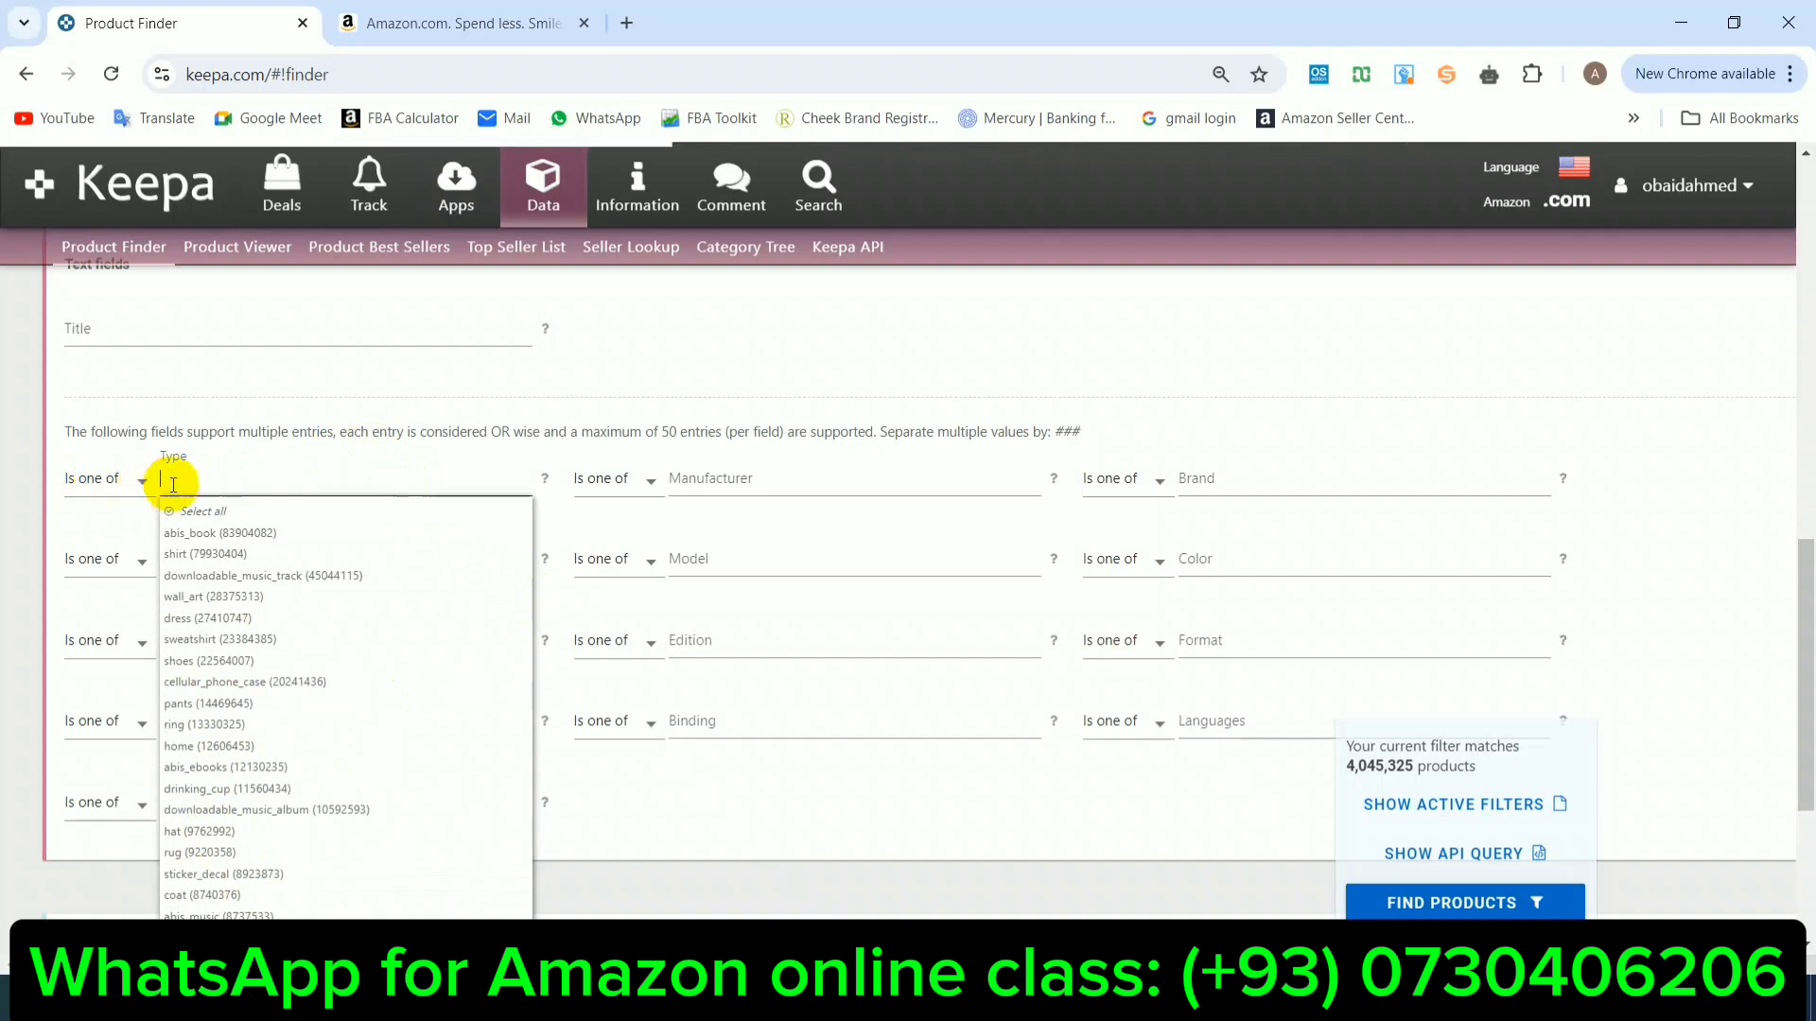
left_click(254, 554)
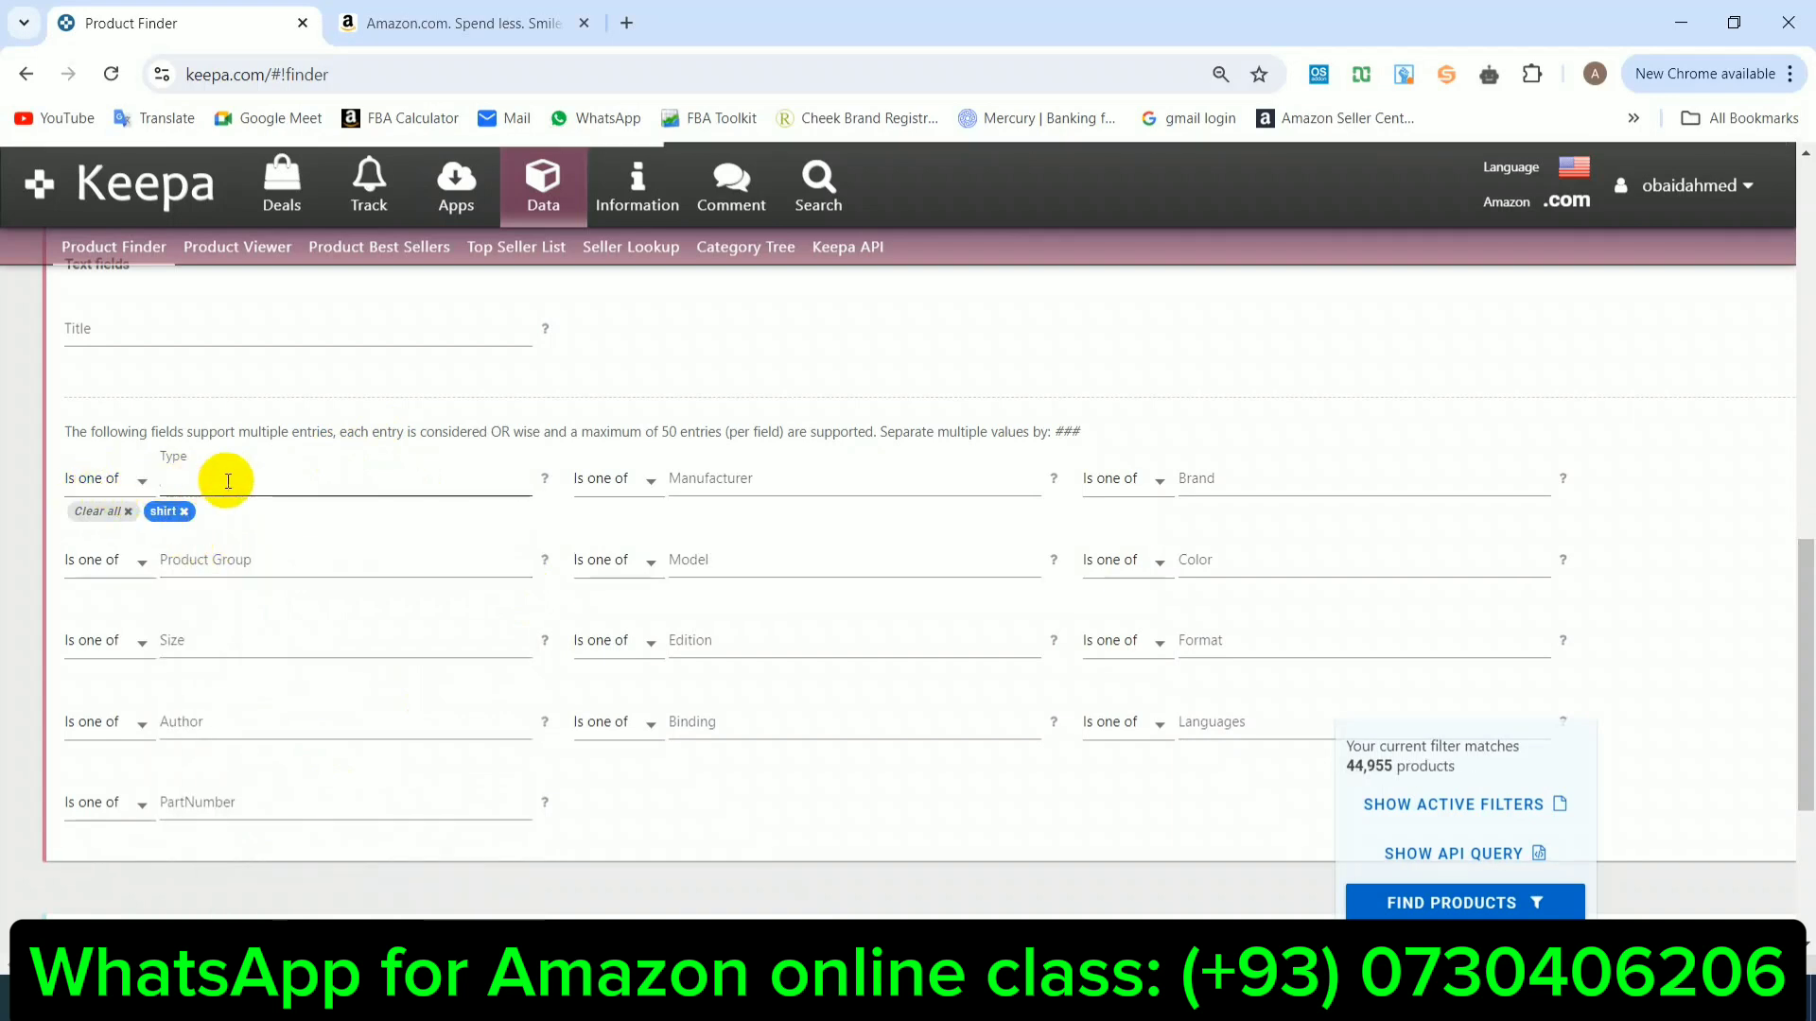
left_click(142, 484)
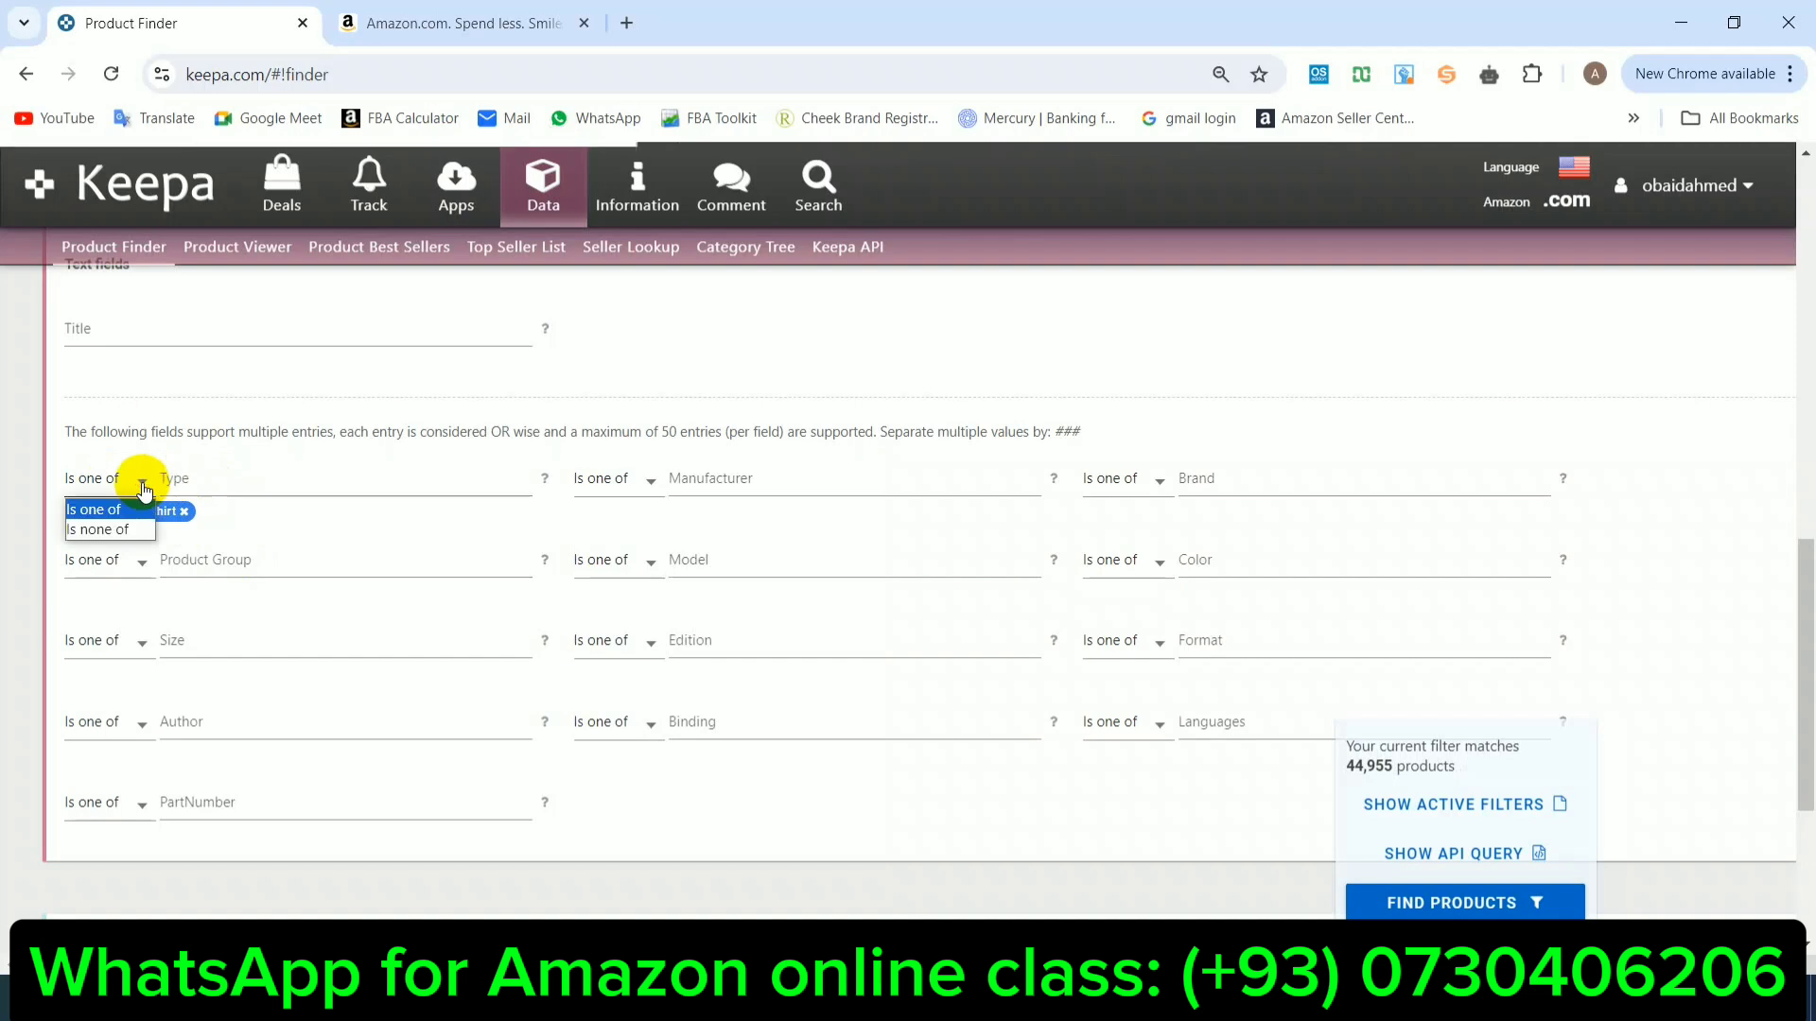
left_click(87, 533)
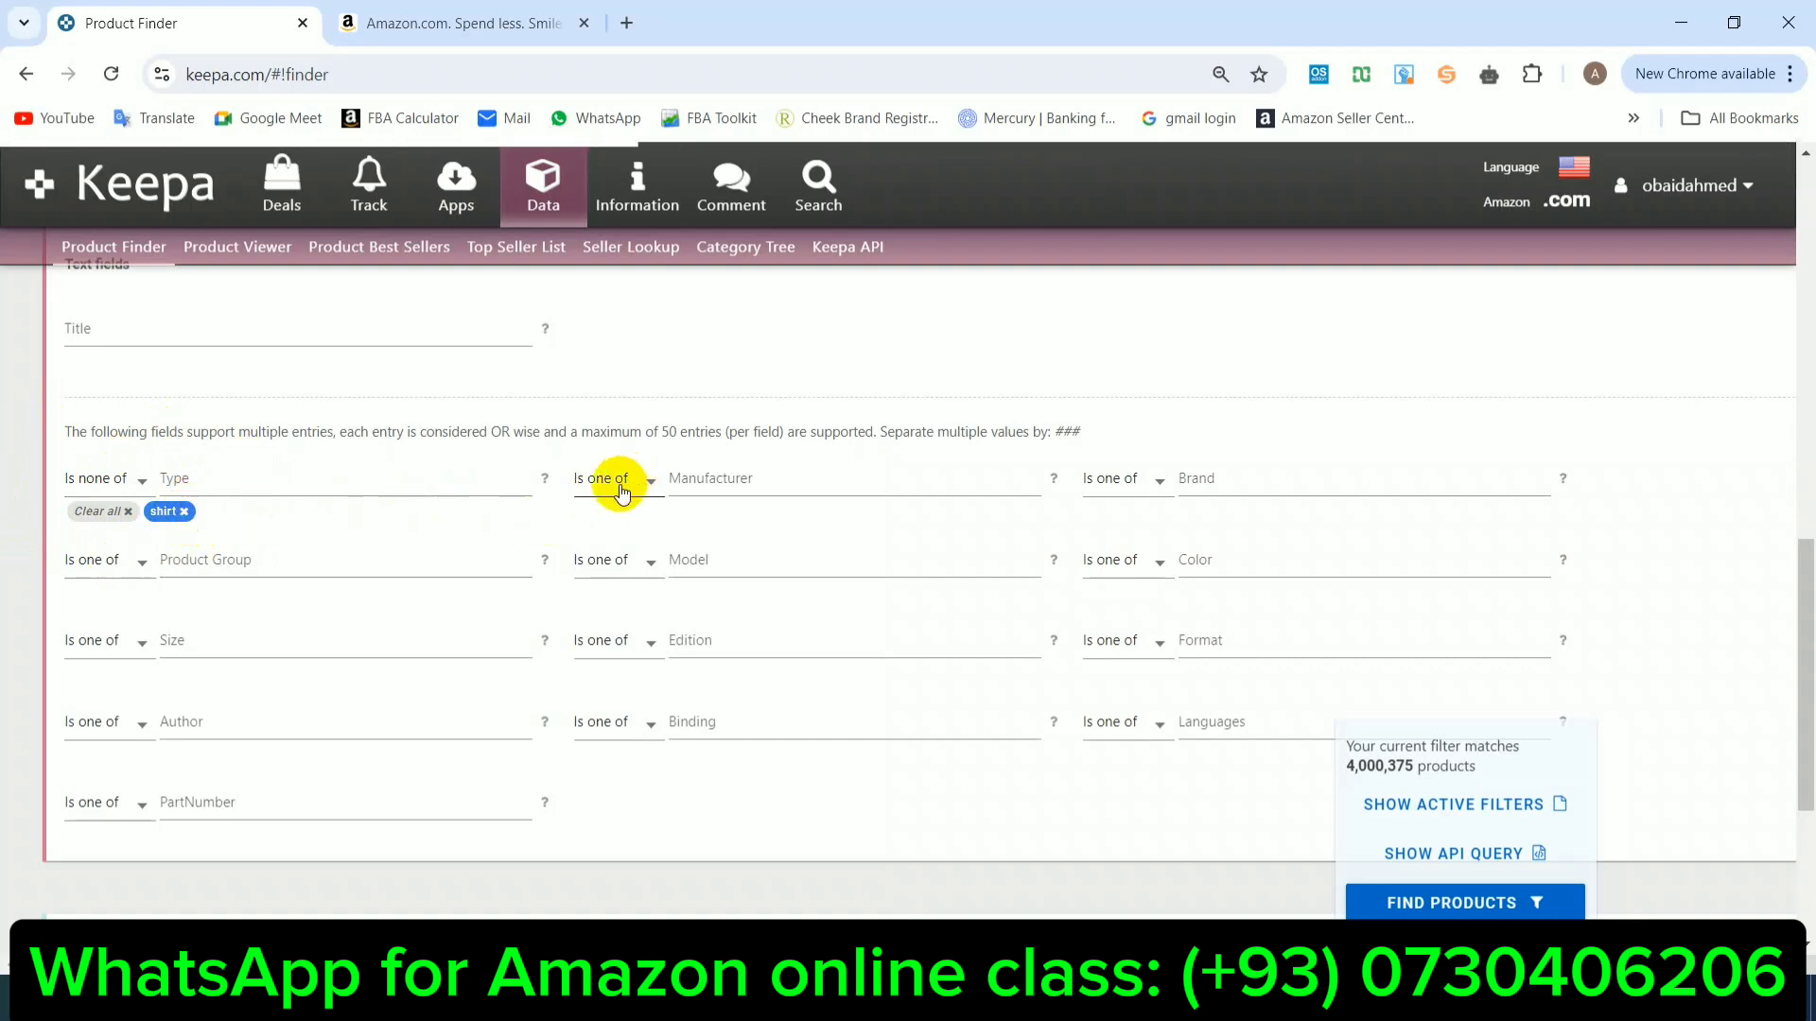
Step: Look through the suggested values for the Manufacturer, Brand and Product Group filters
left_click(707, 480)
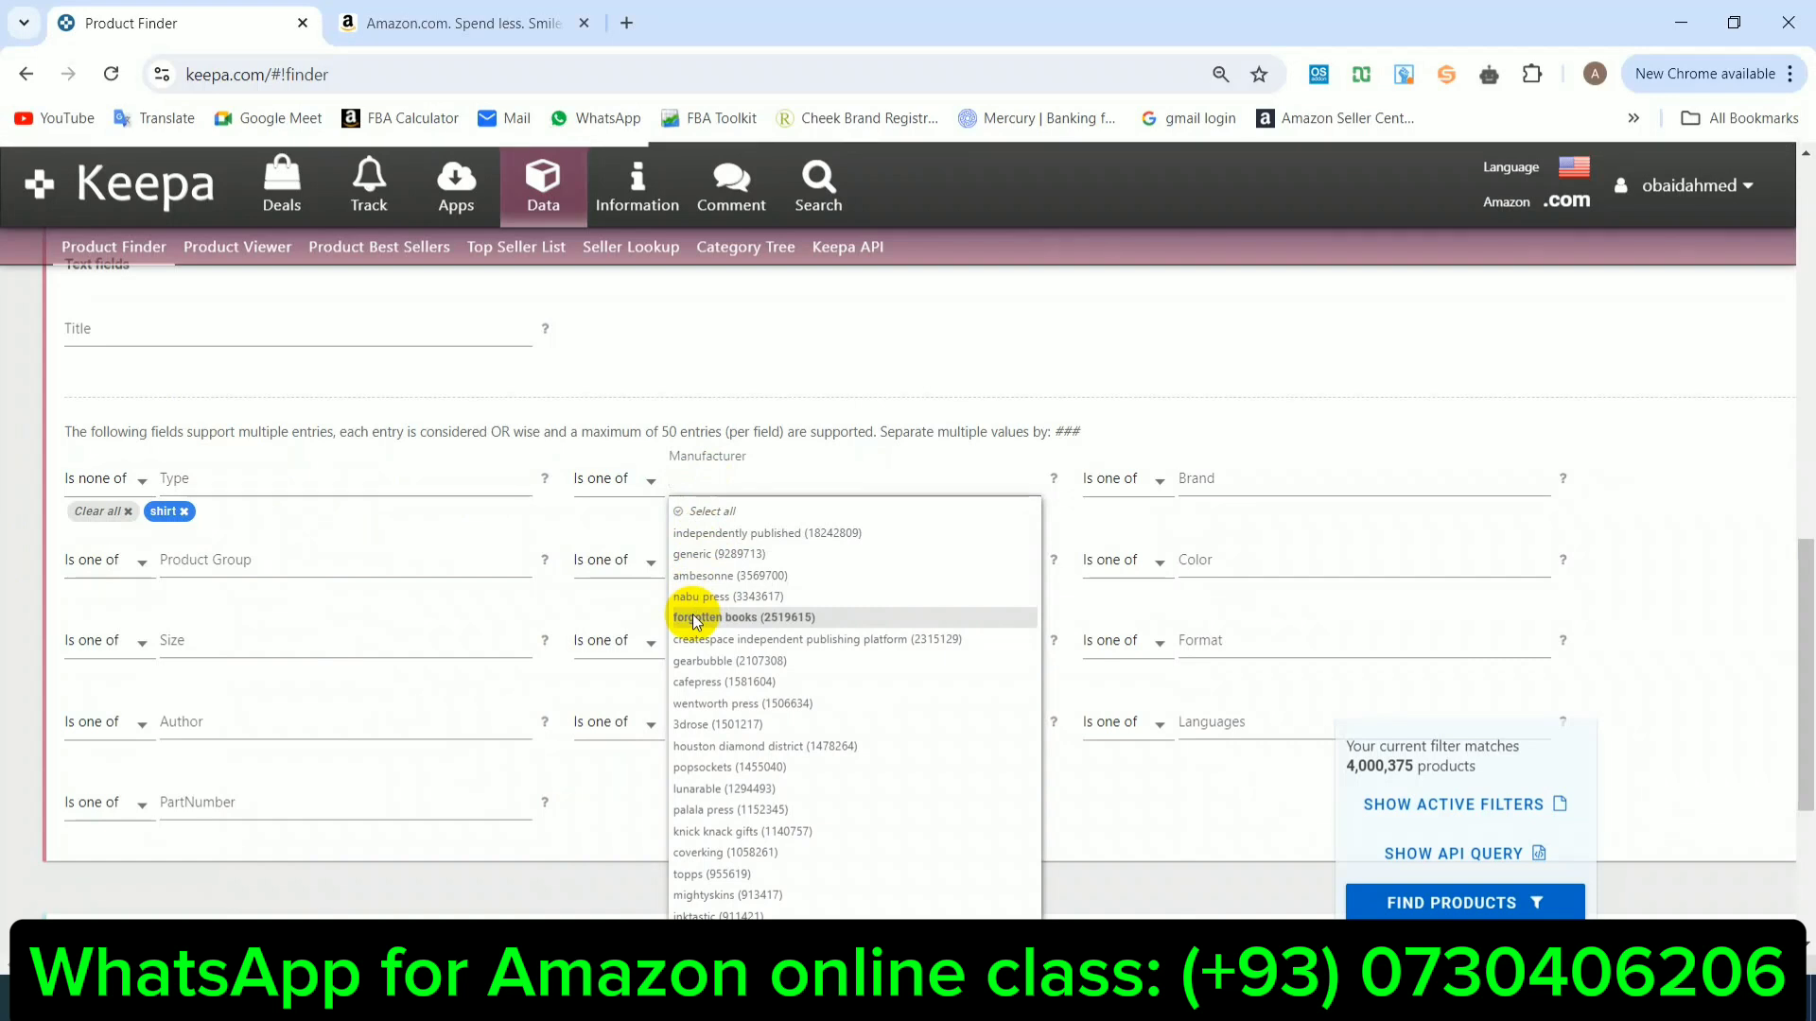
left_click(1226, 479)
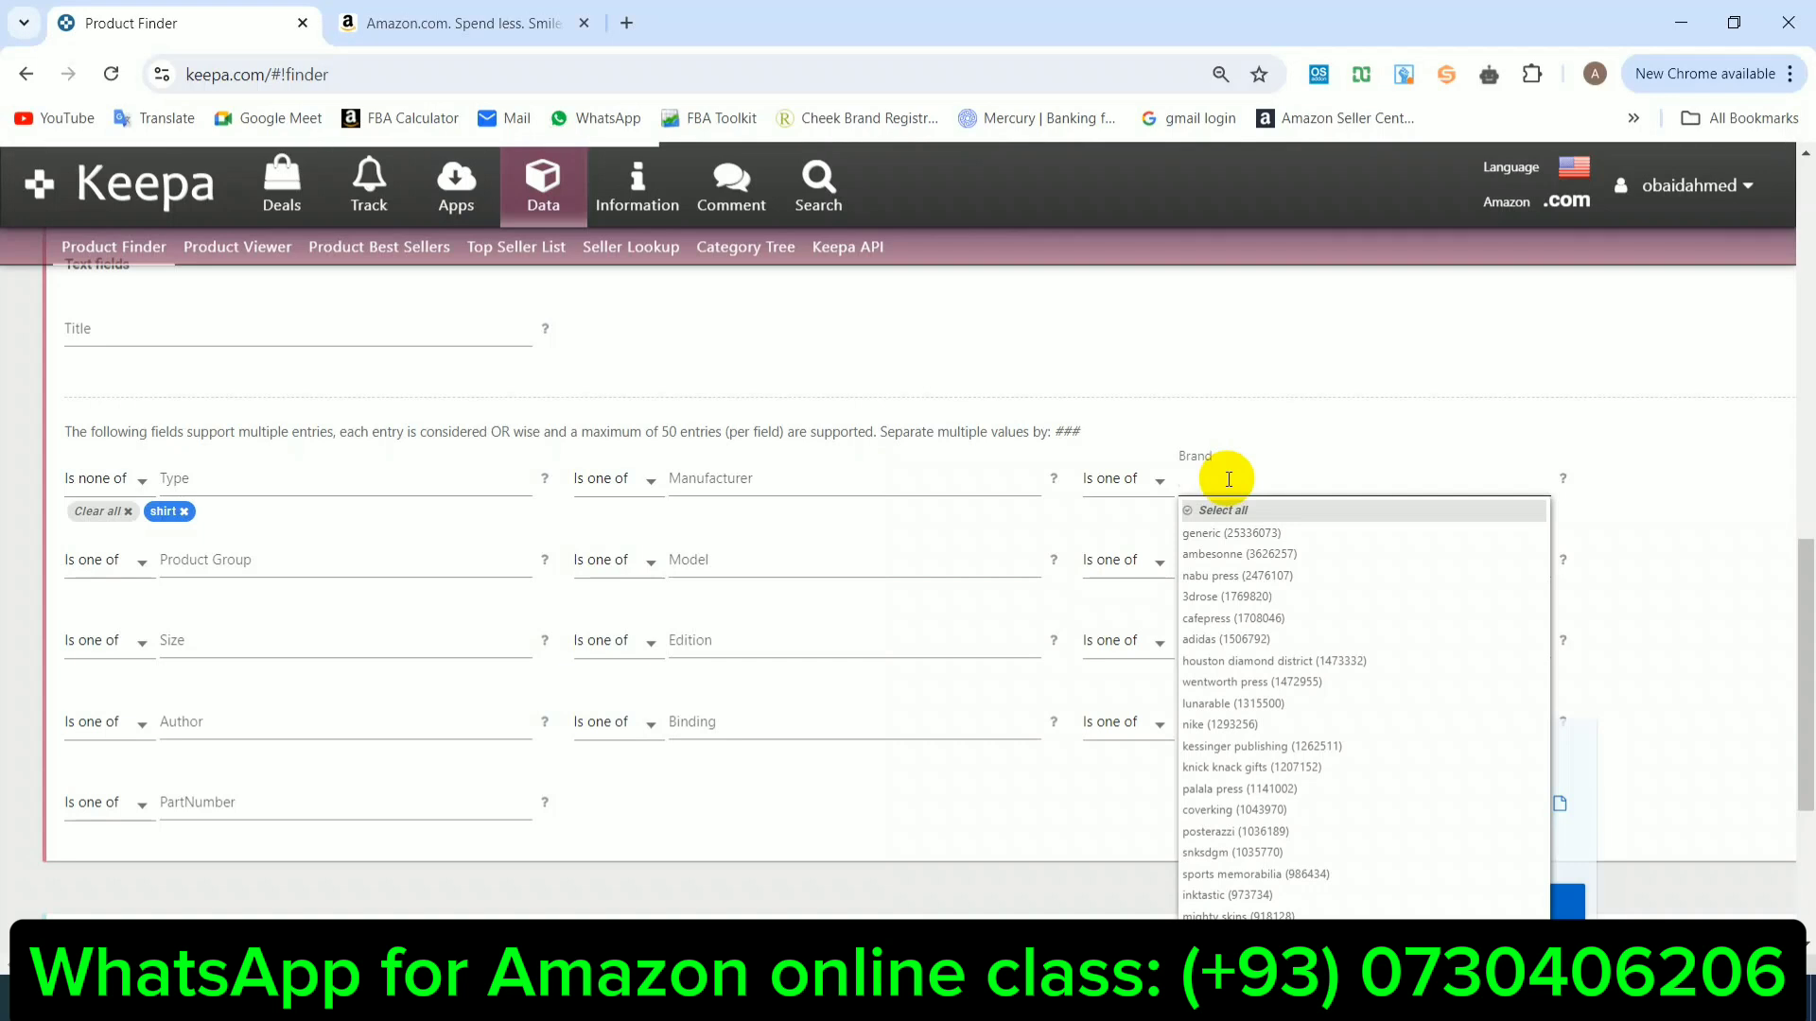
left_click(1071, 512)
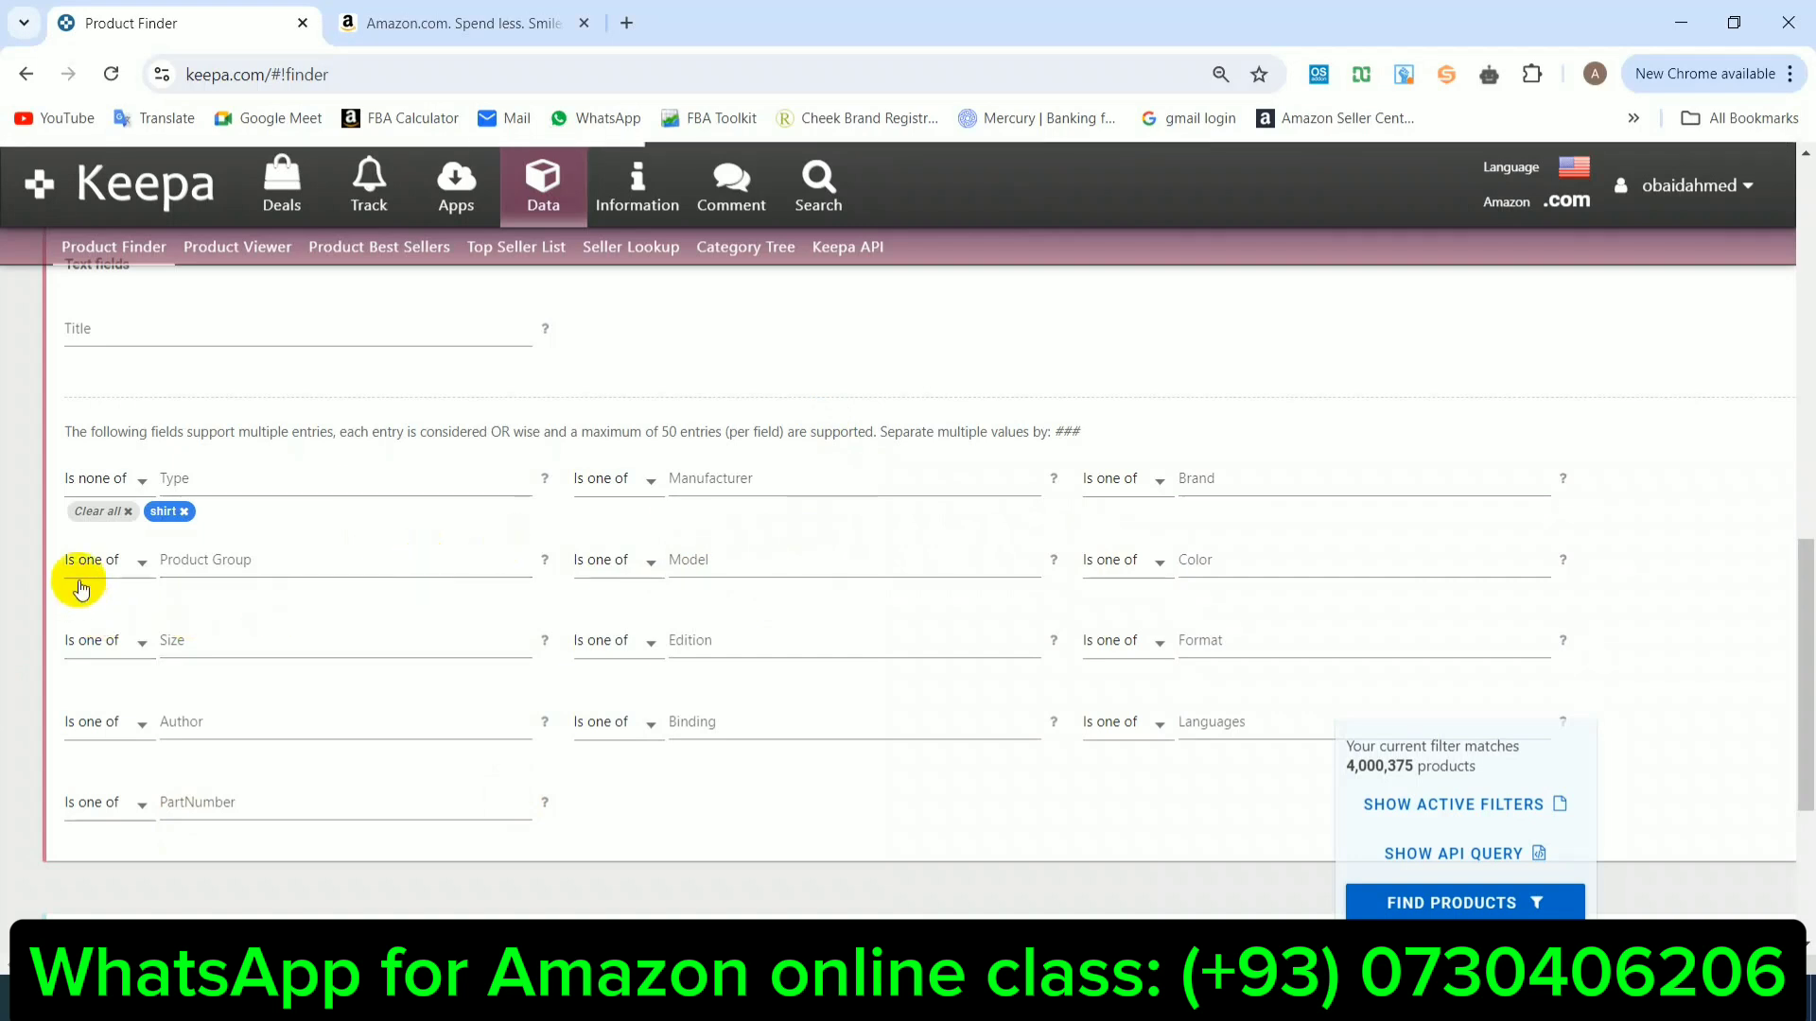
left_click(238, 556)
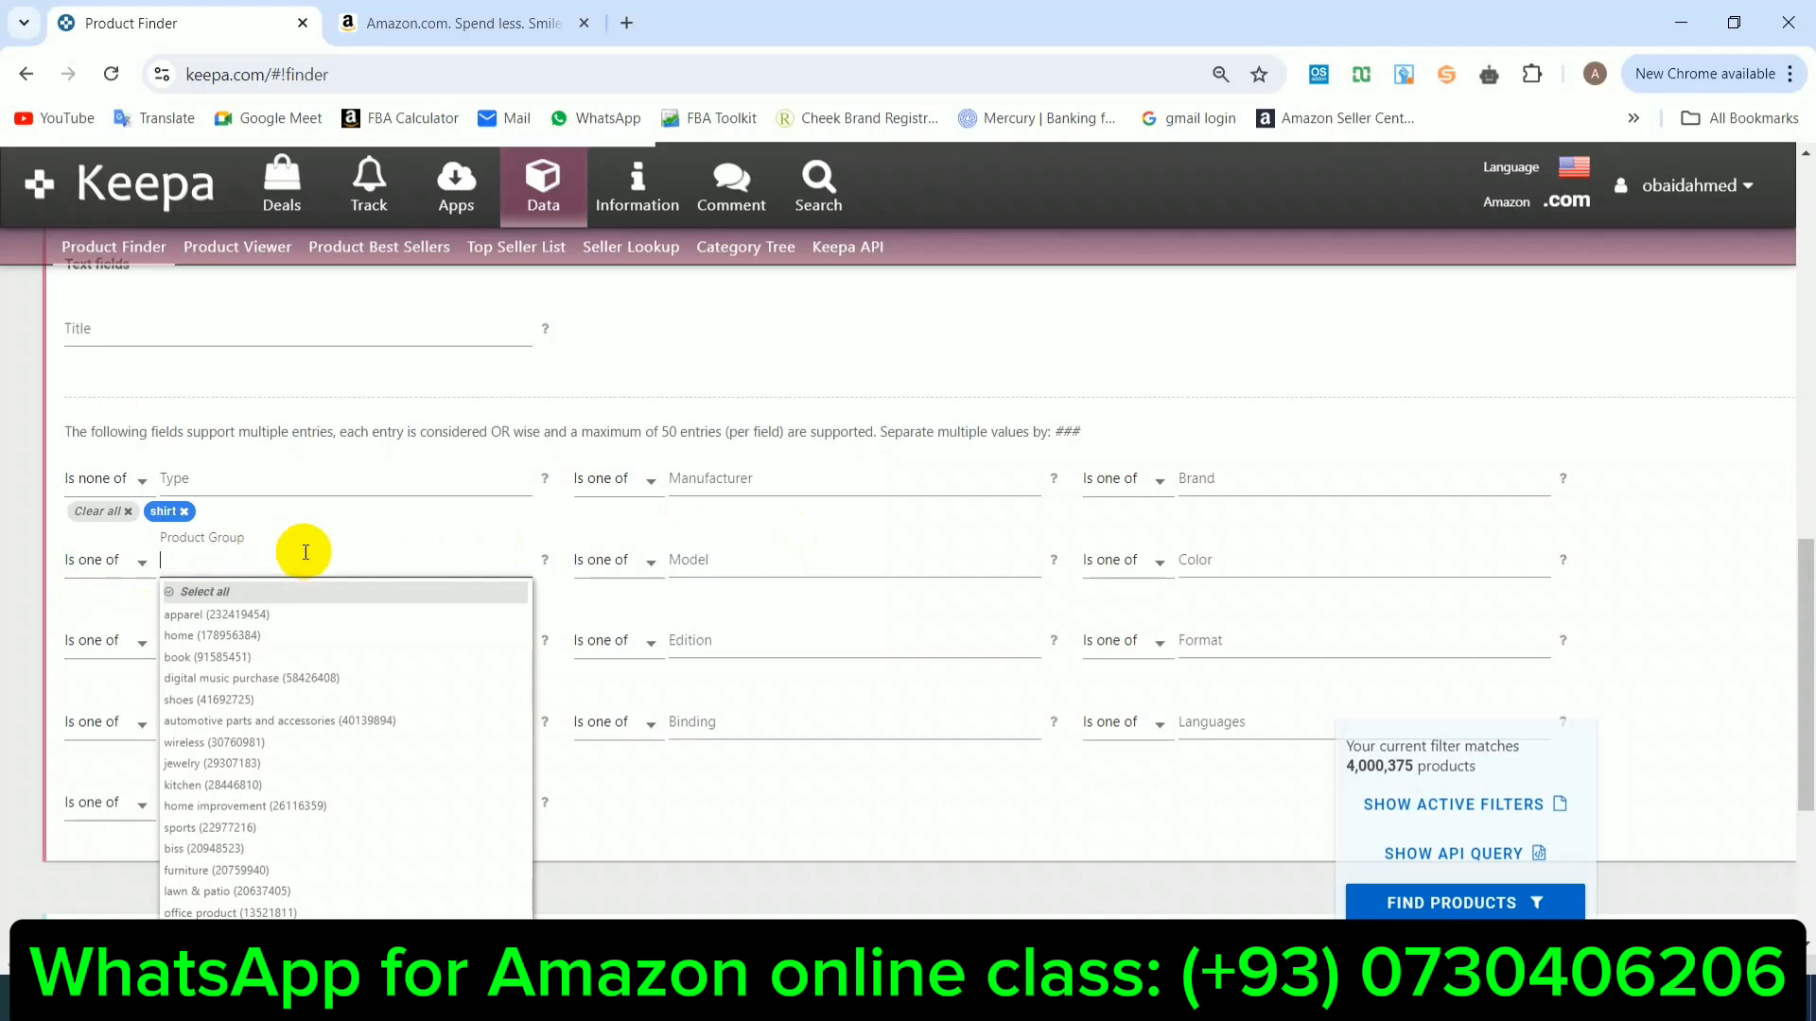
Step: Search the Model filter's suggestions for 2001, 2020 and 2024, and leave the field empty
left_click(739, 563)
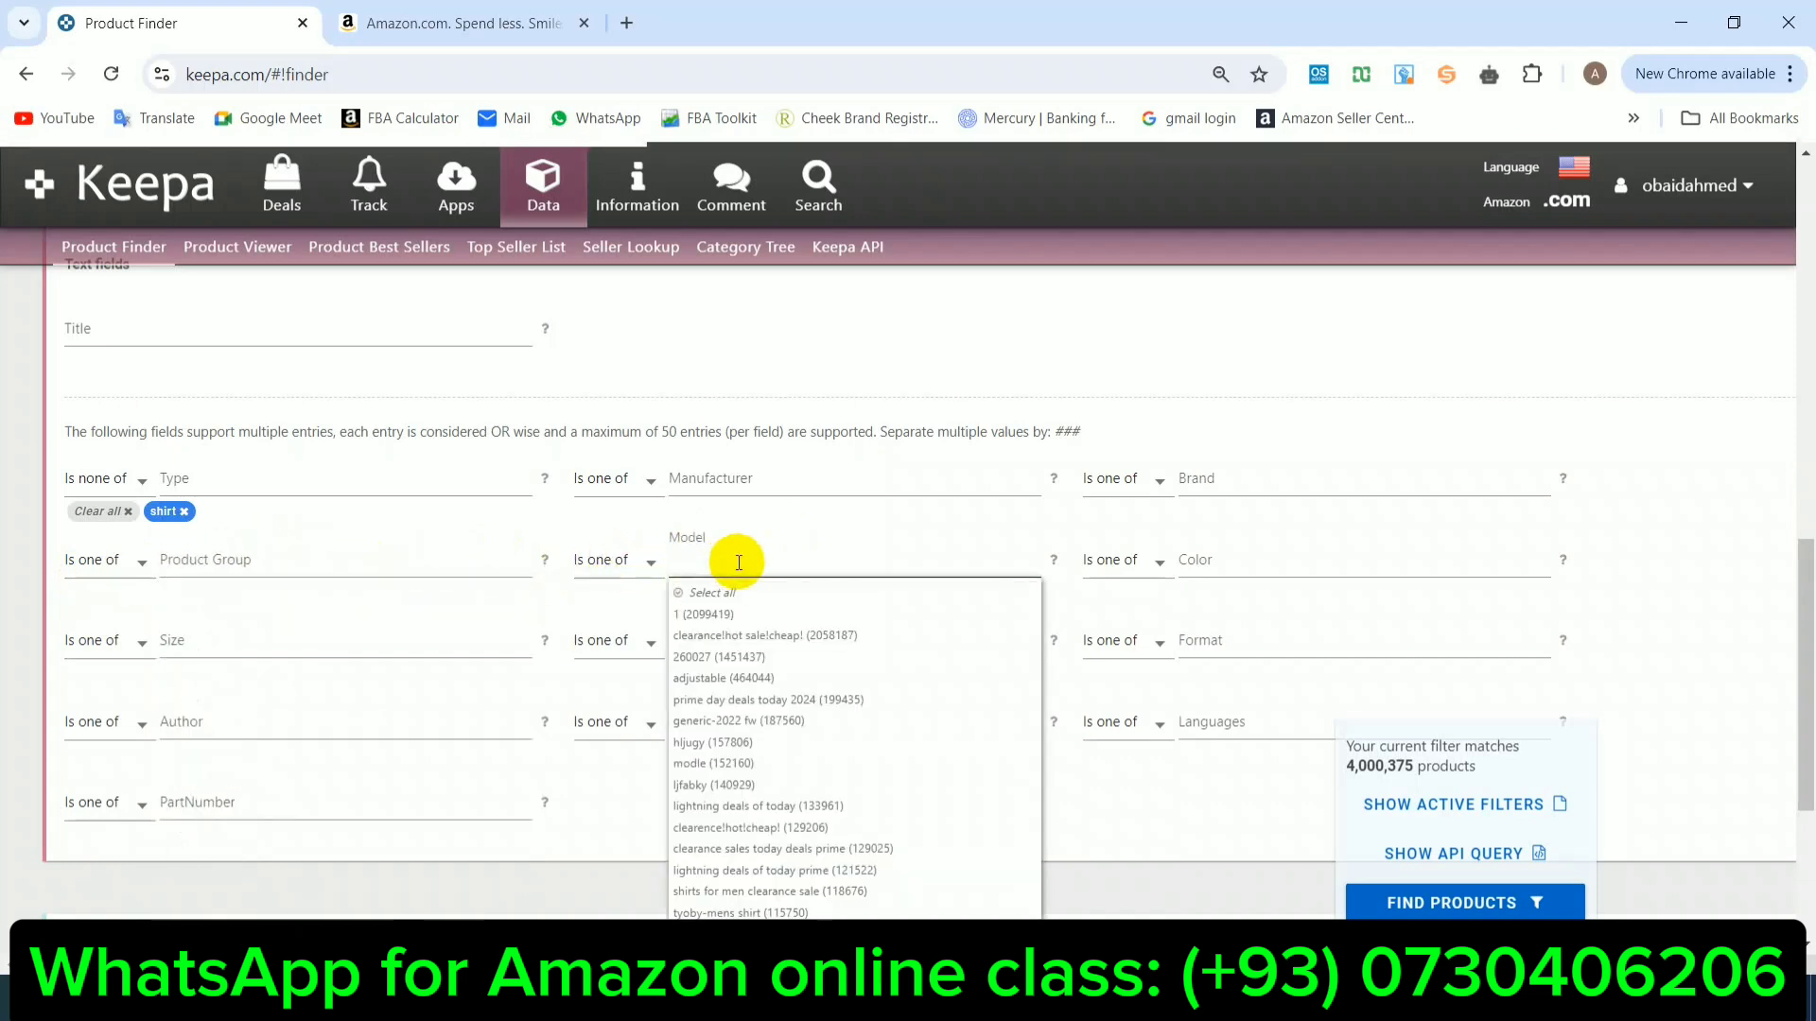
type("2001")
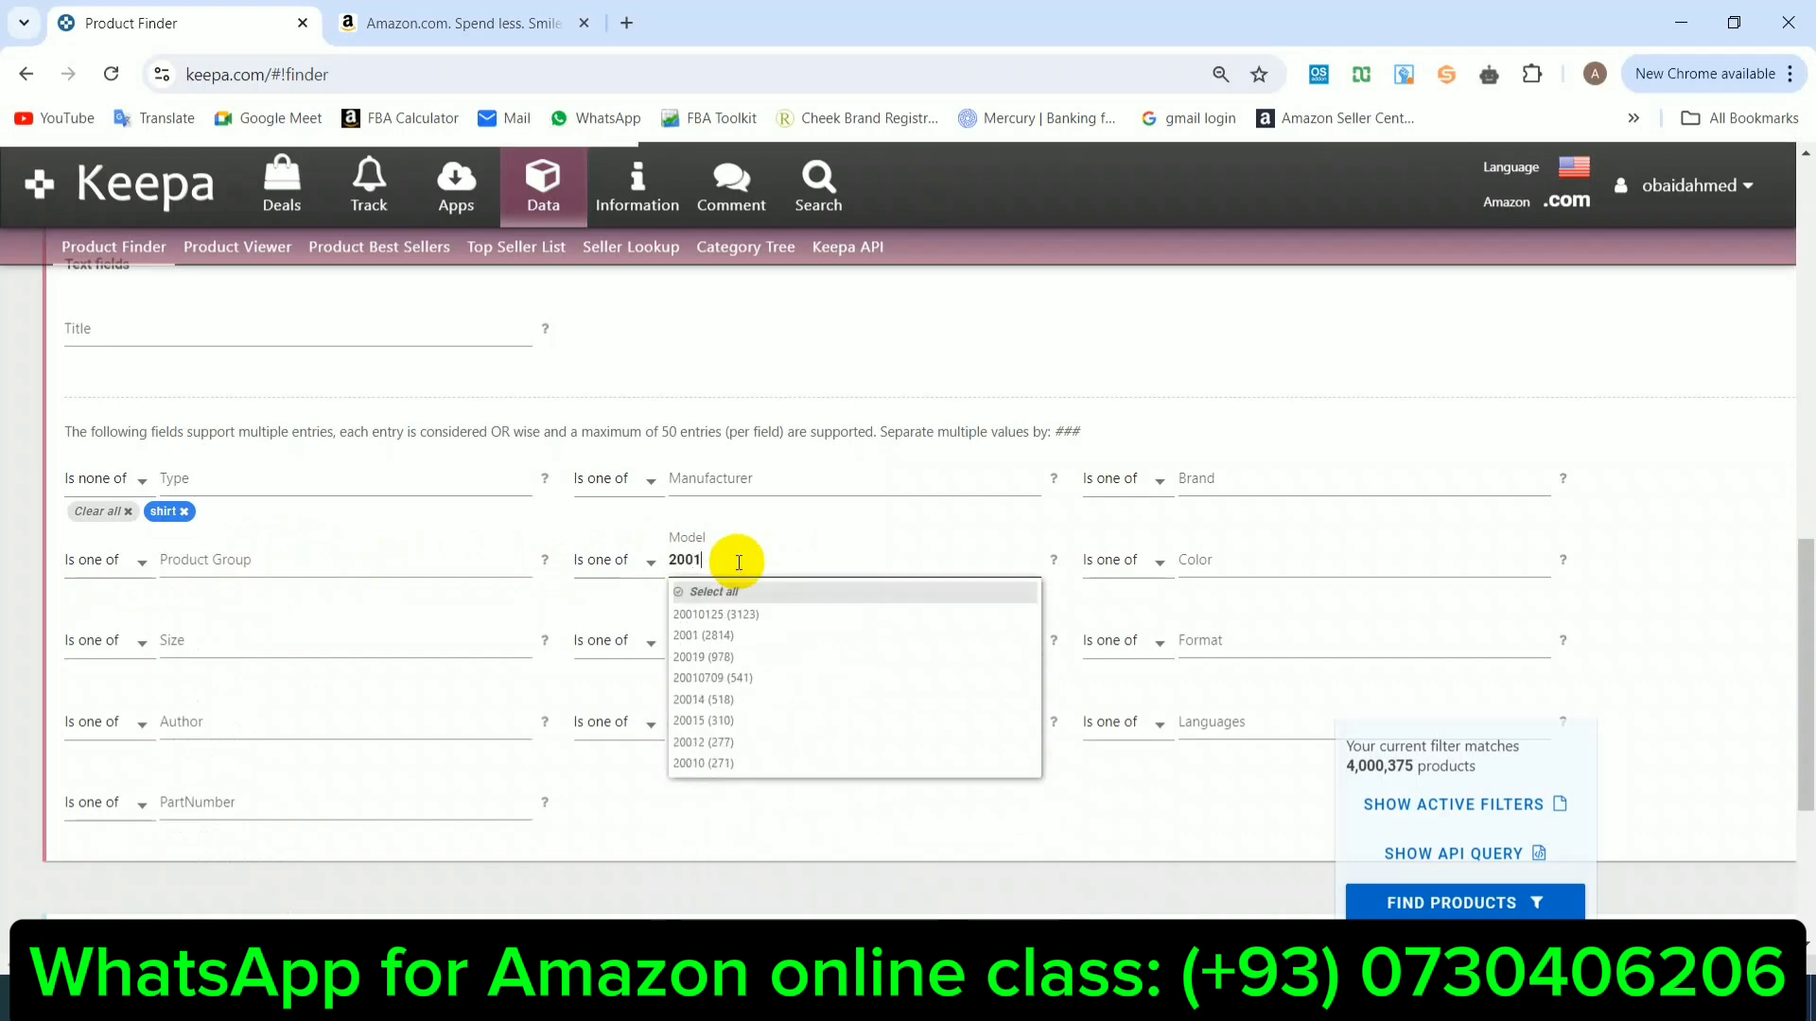
key("BackSpace")
key("BackSpace")
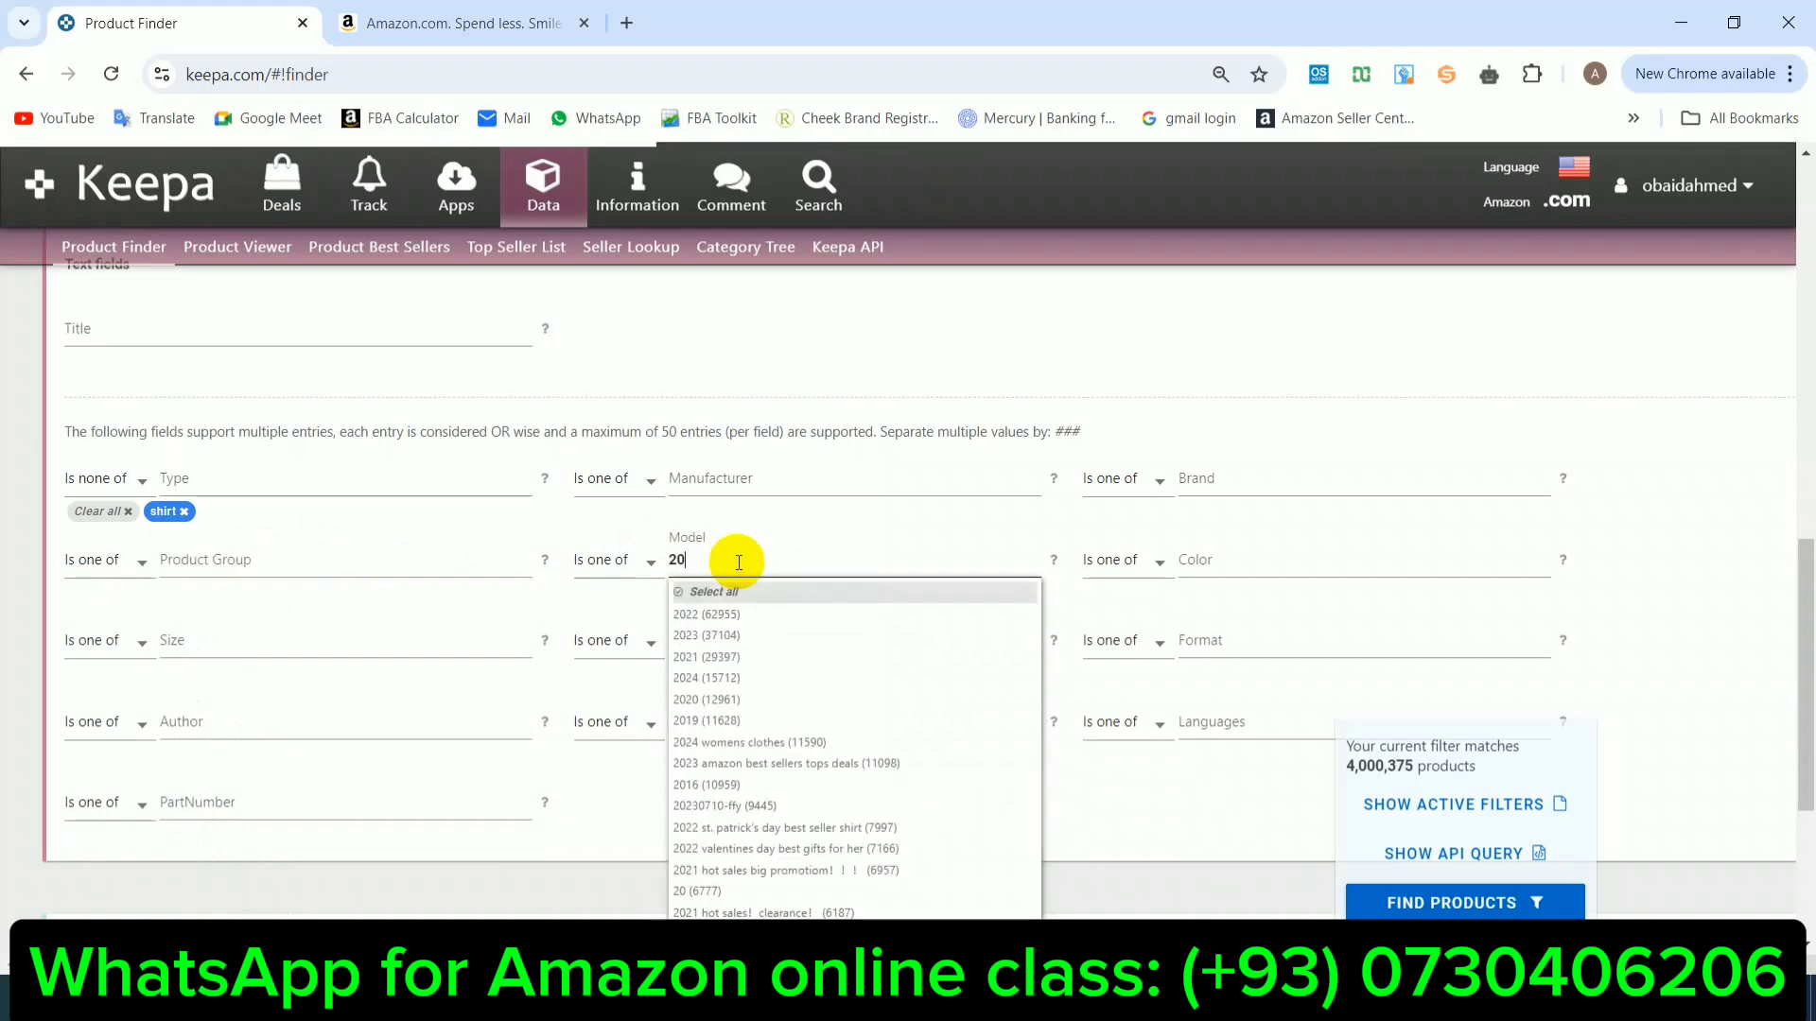
type("20")
key("BackSpace")
key("BackSpace")
key("BackSpace")
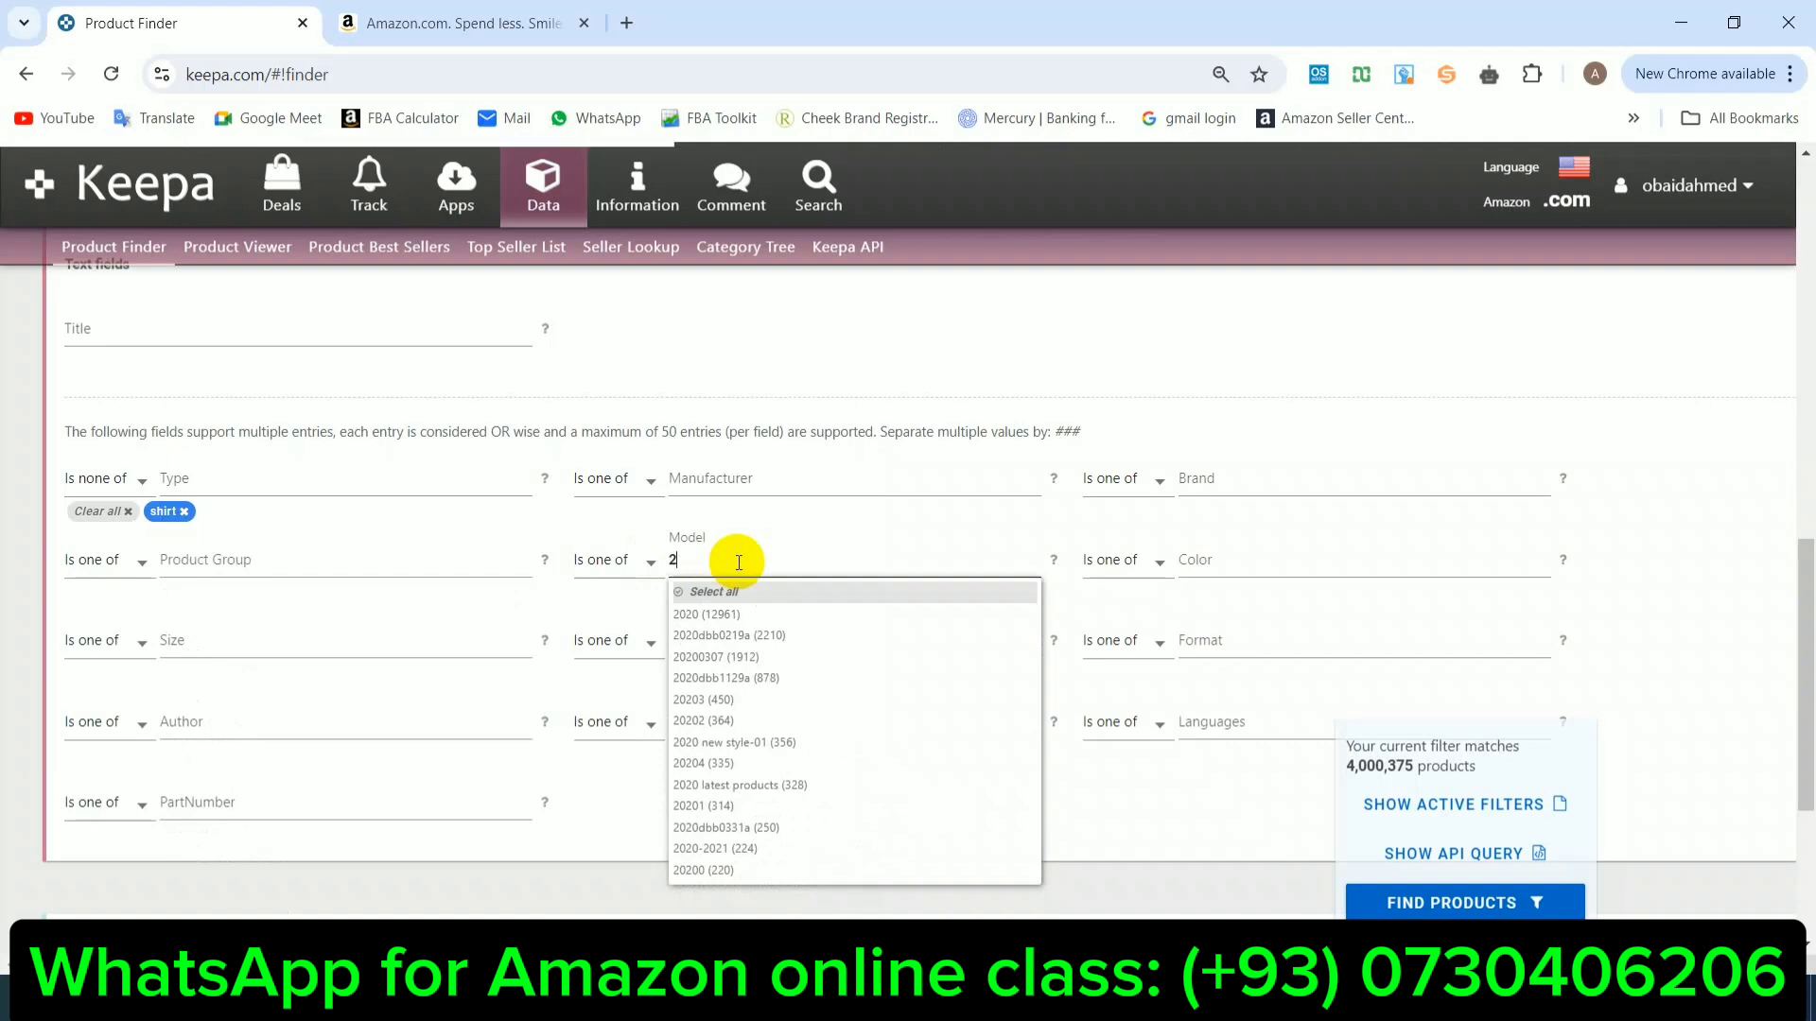
type("024")
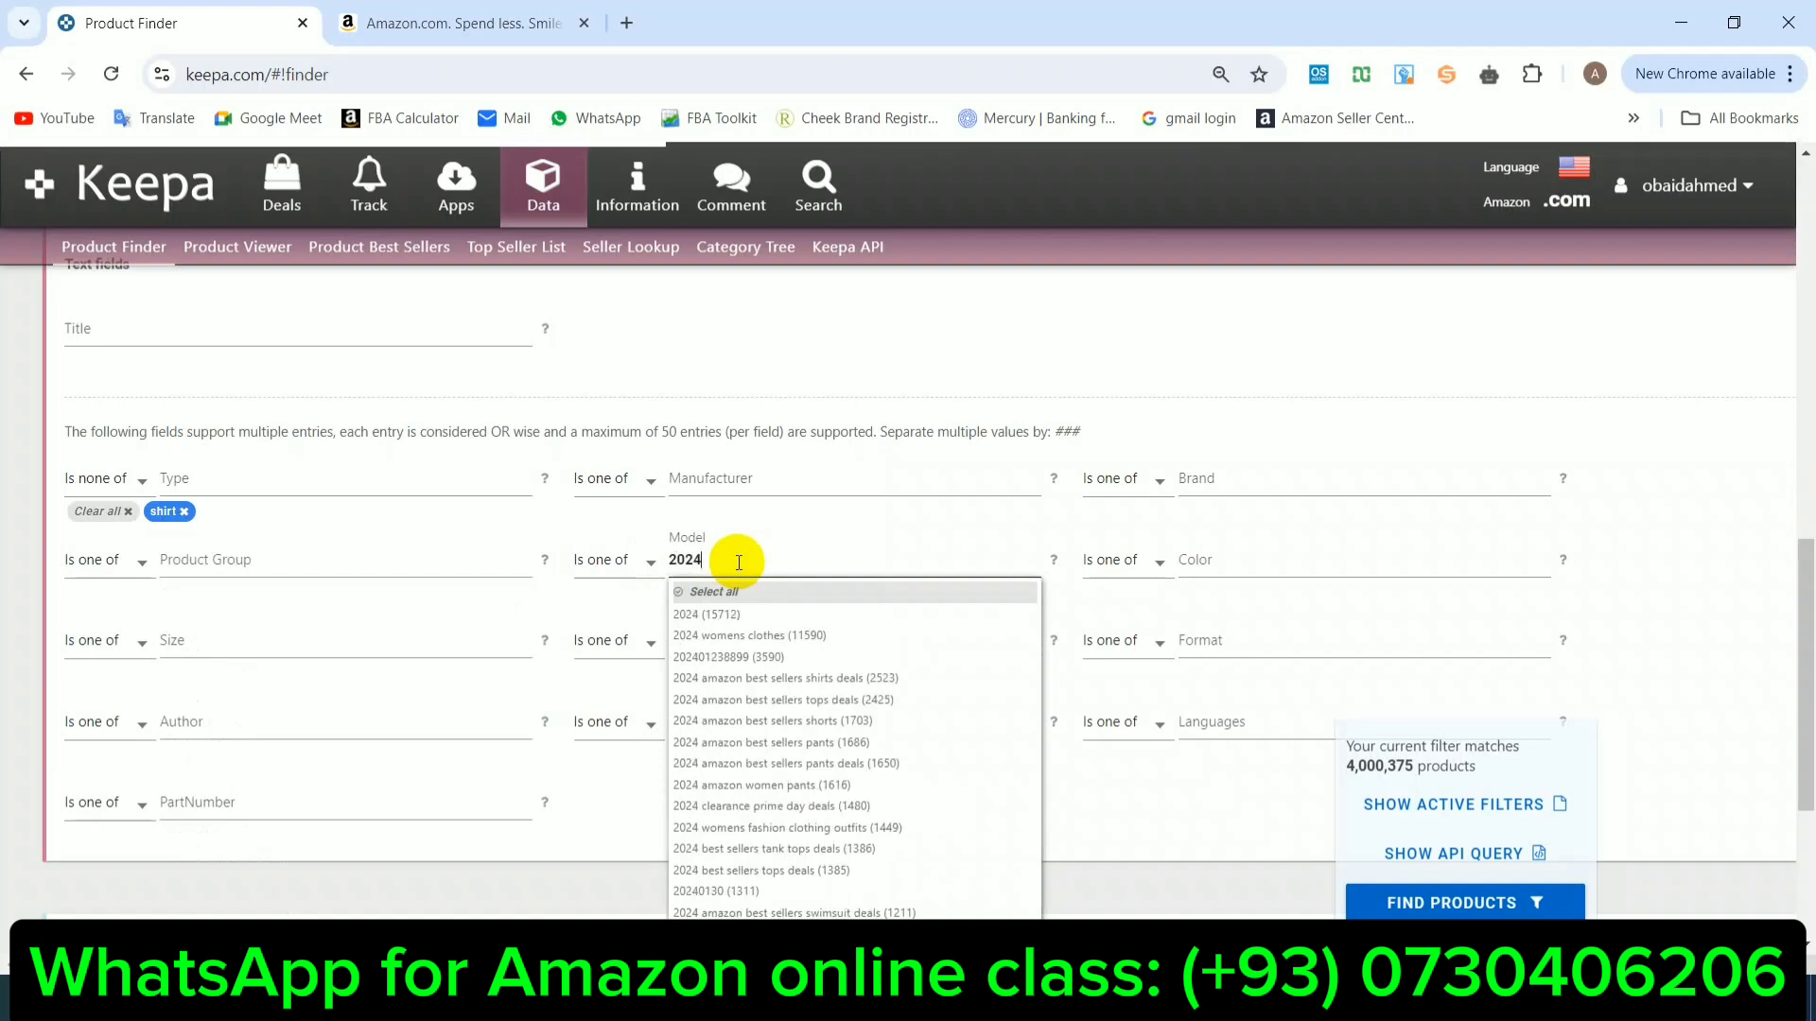
key("BackSpace")
key("BackSpace")
key("BackSpace")
key("BackSpace")
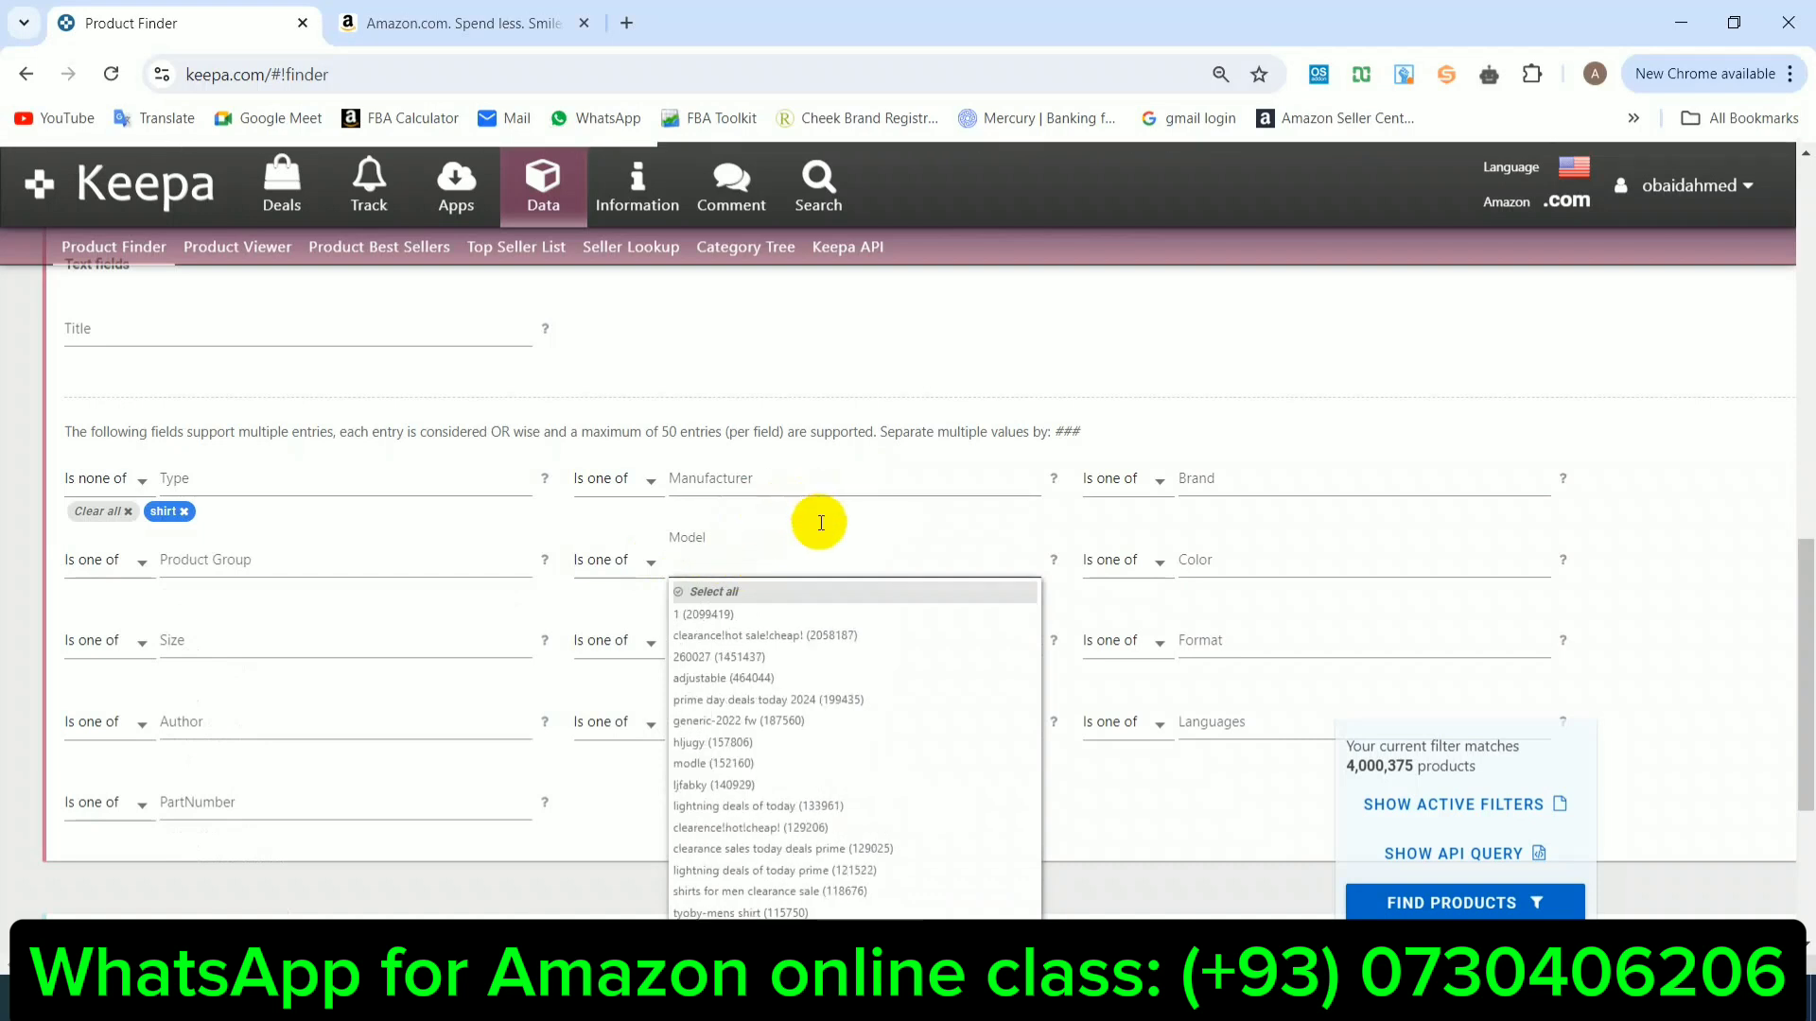
Step: Look through the suggested values for the Color and Size filters without choosing any
left_click(1230, 574)
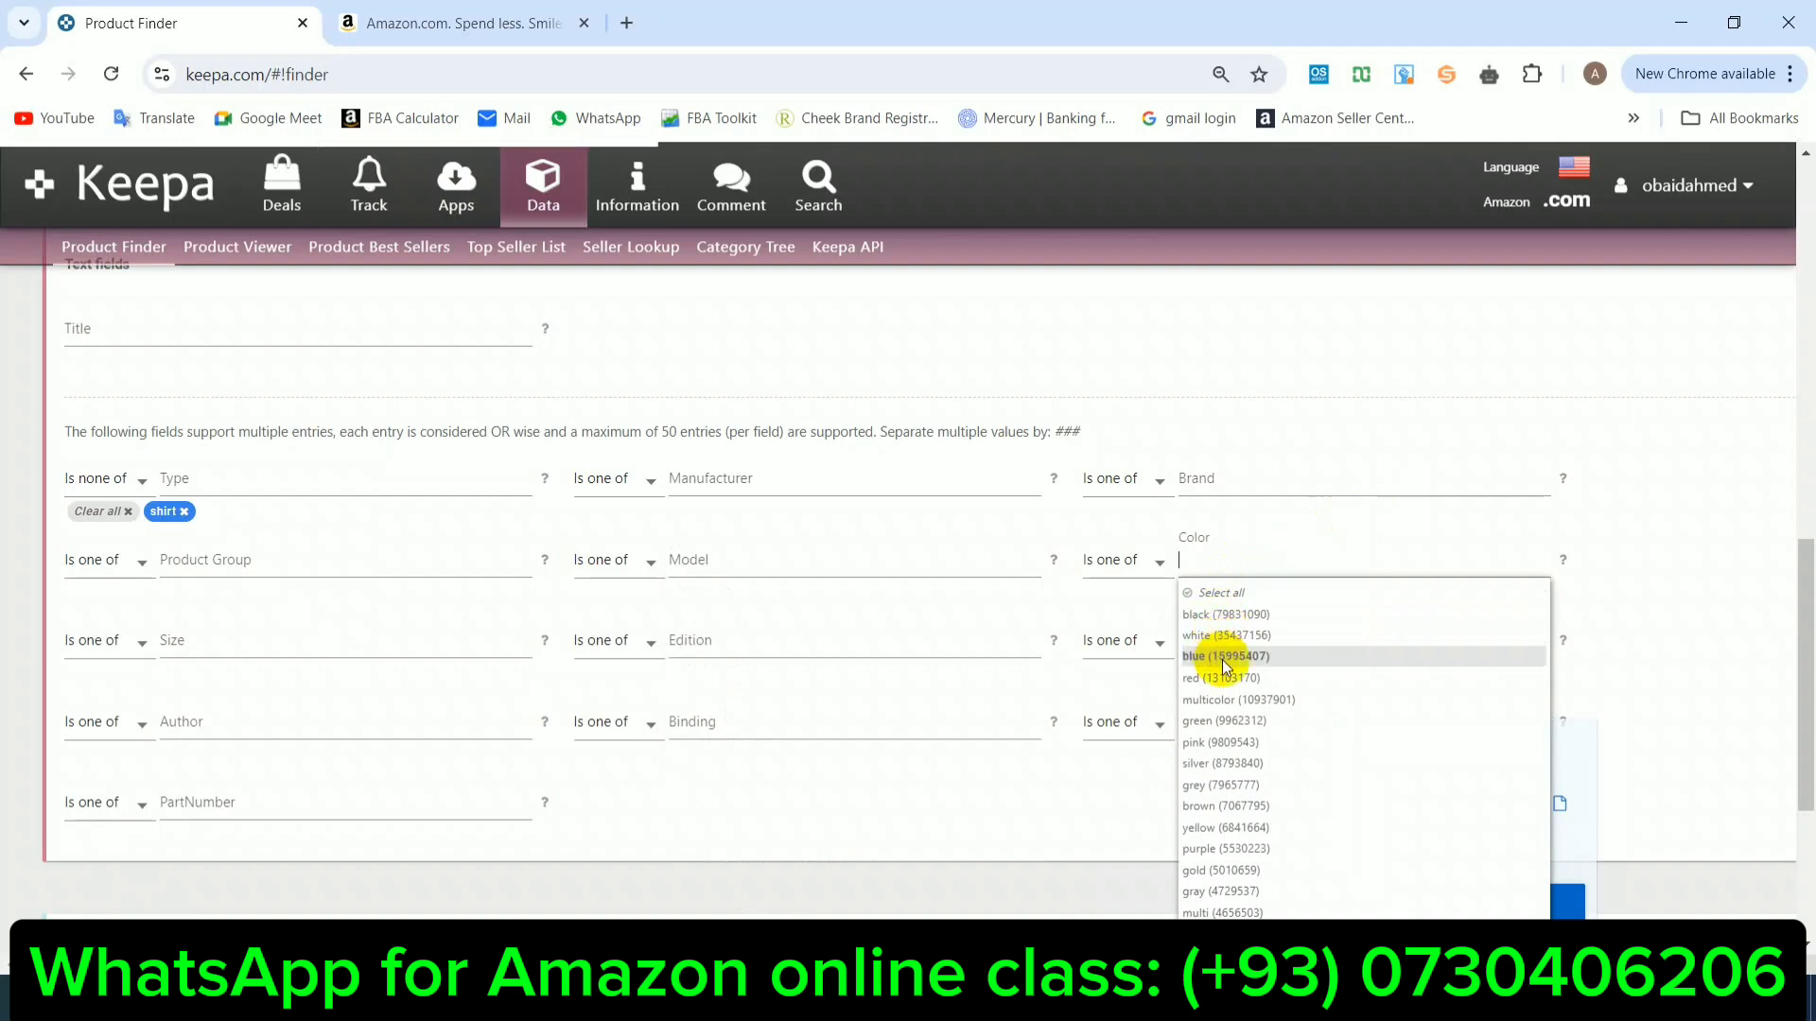
left_click(1599, 522)
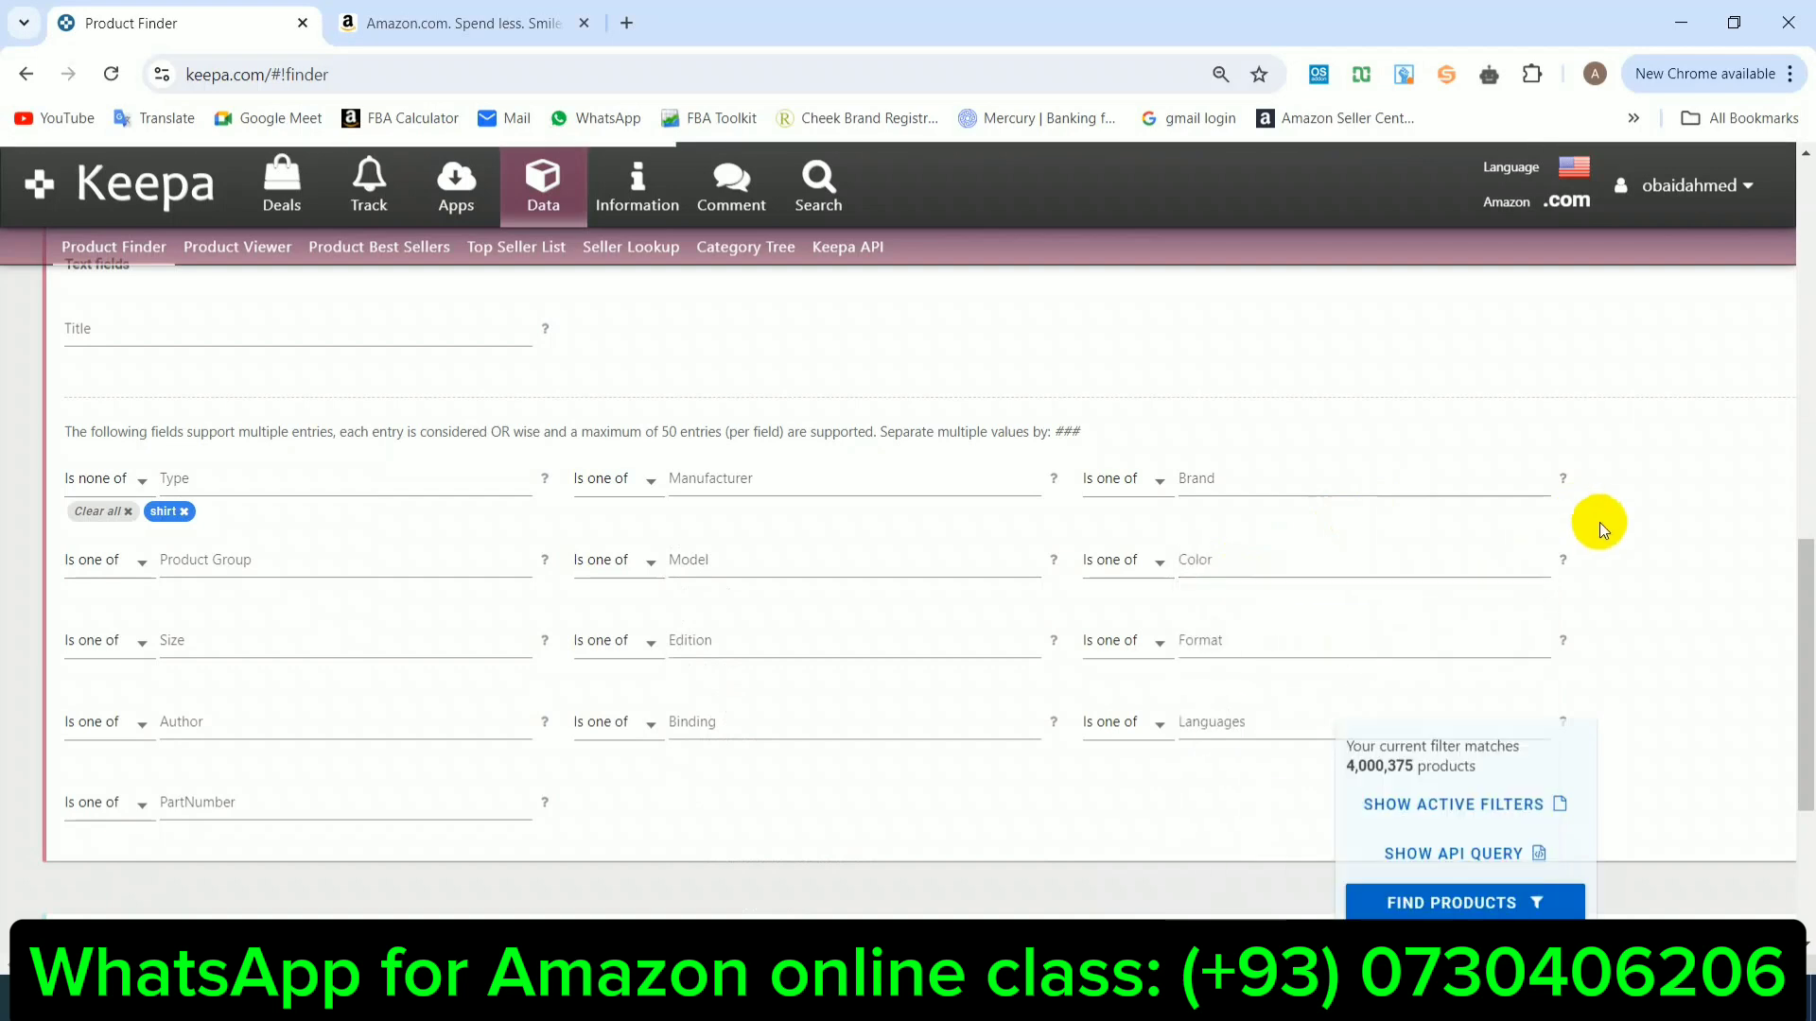
left_click(207, 637)
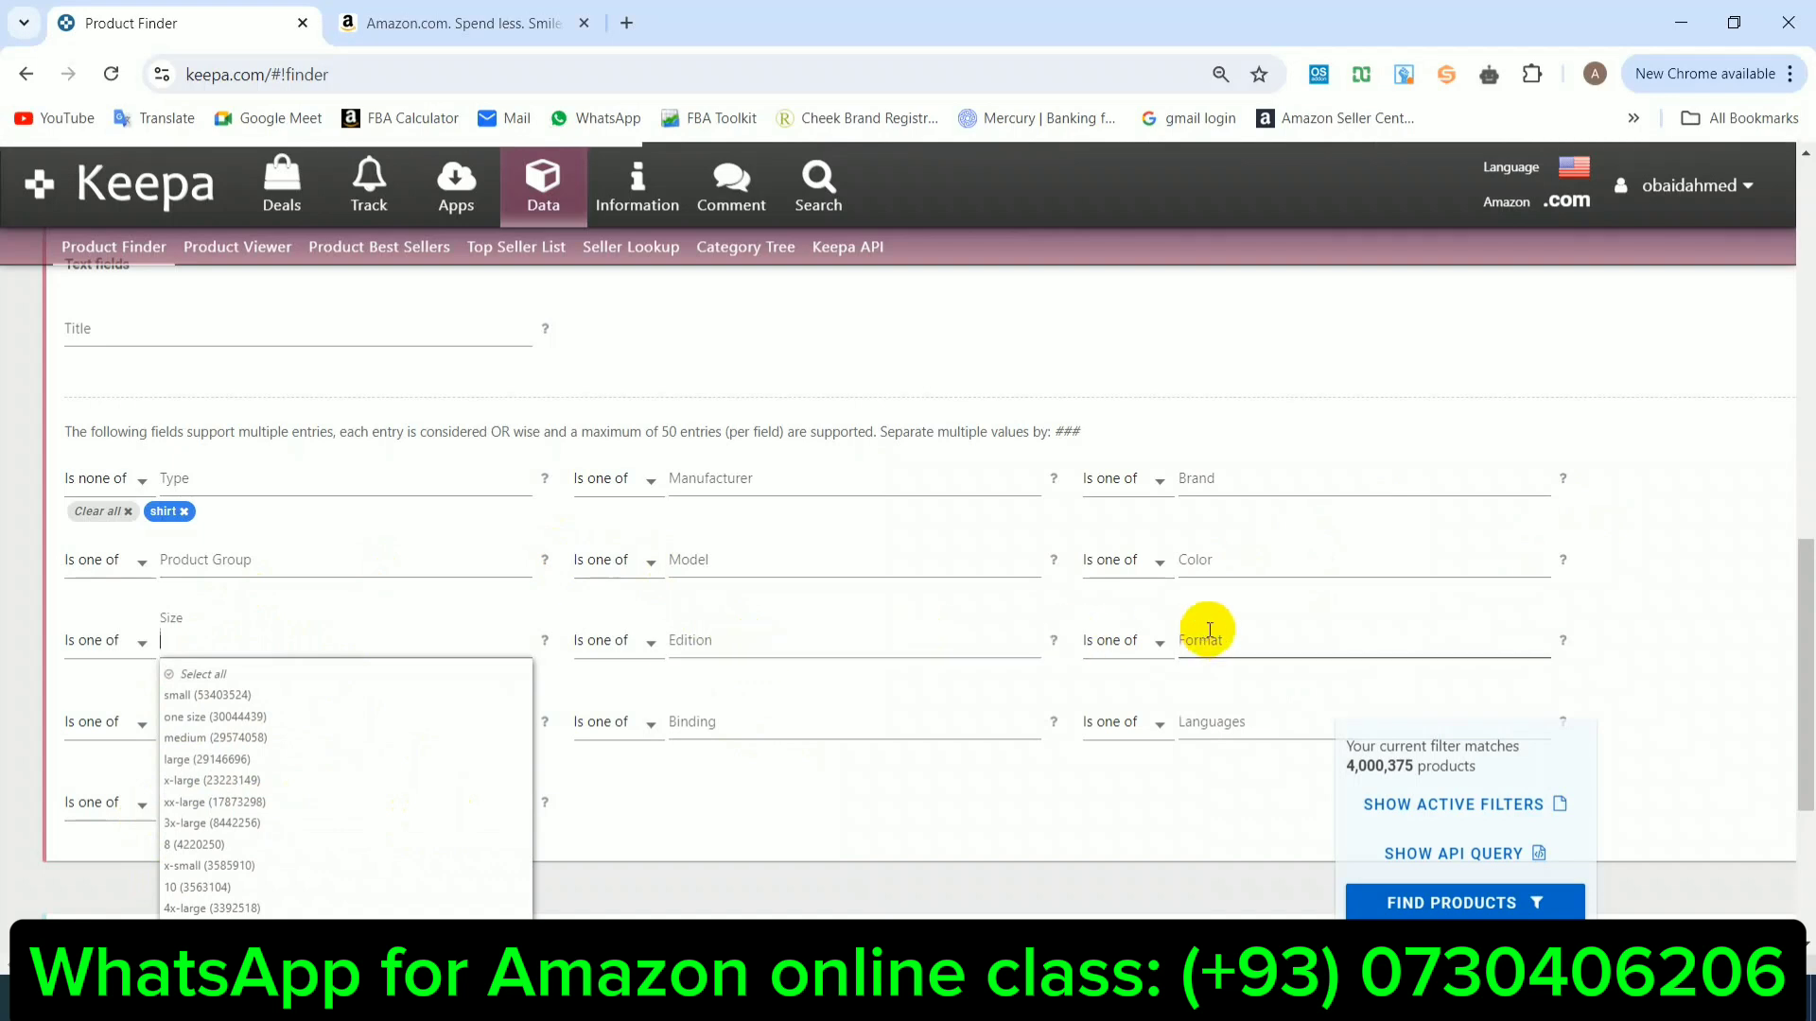
left_click(793, 827)
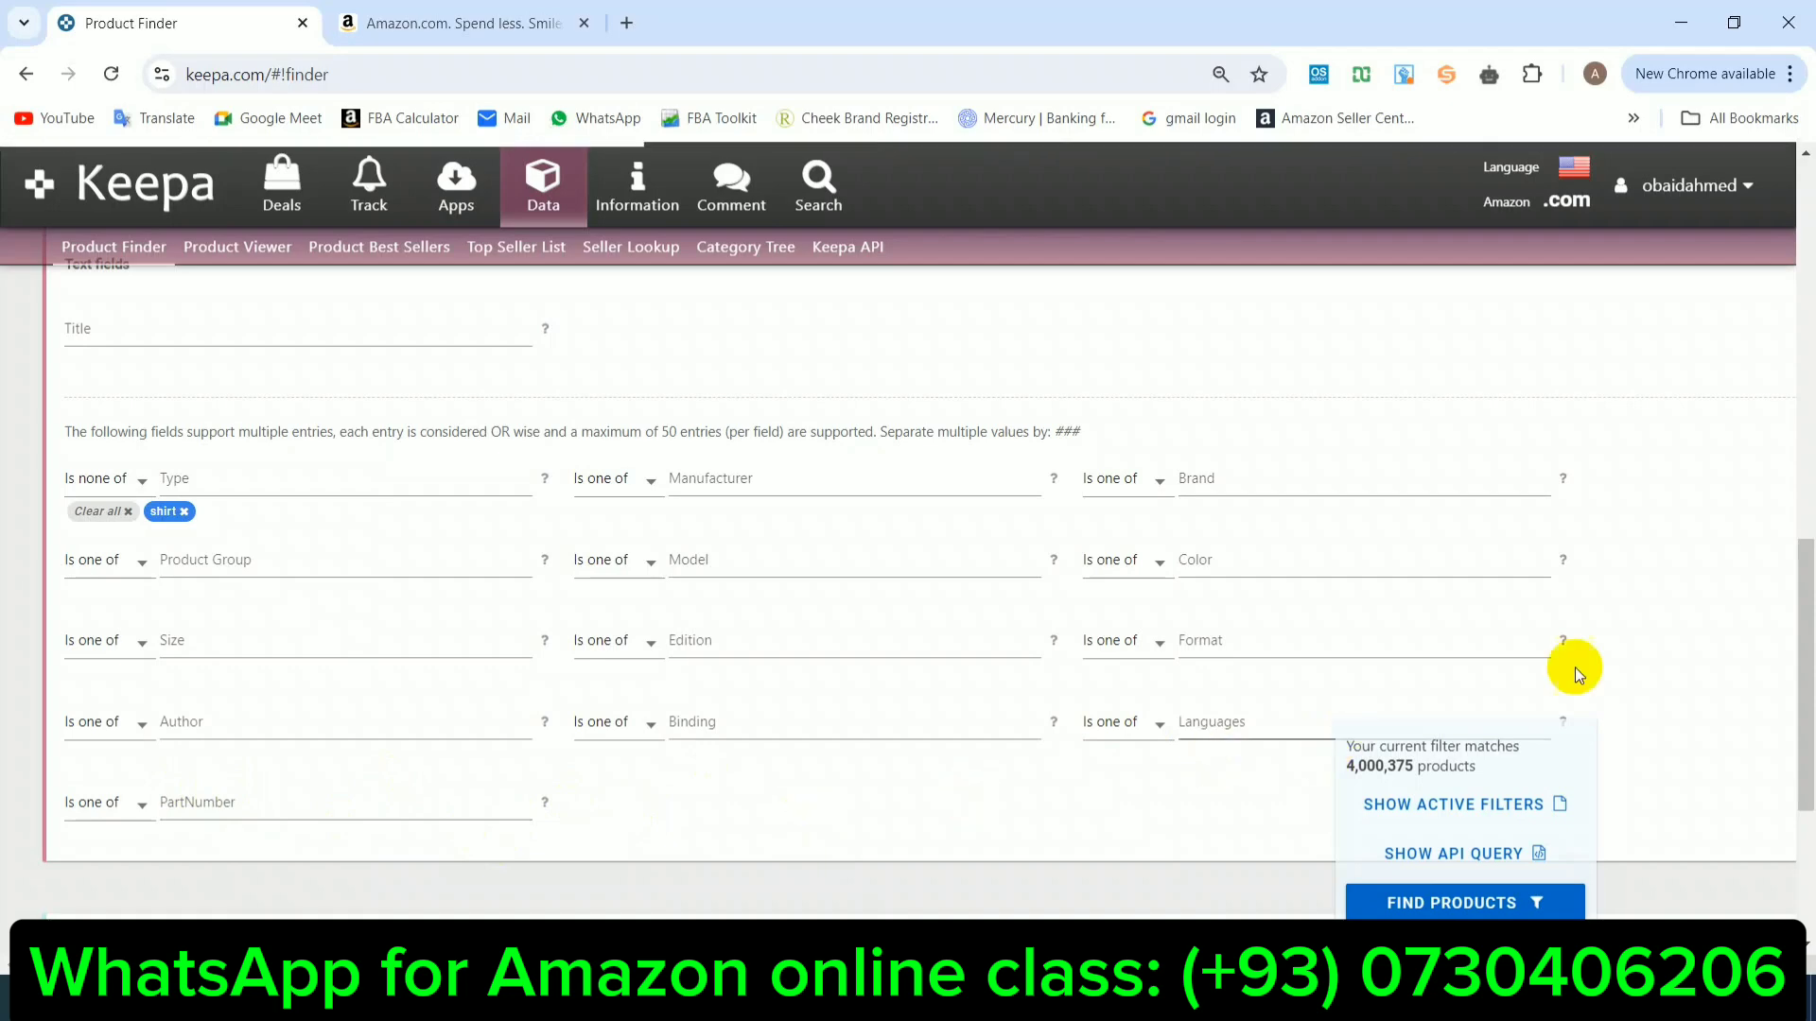
left_click_drag(1802, 616, 1801, 450)
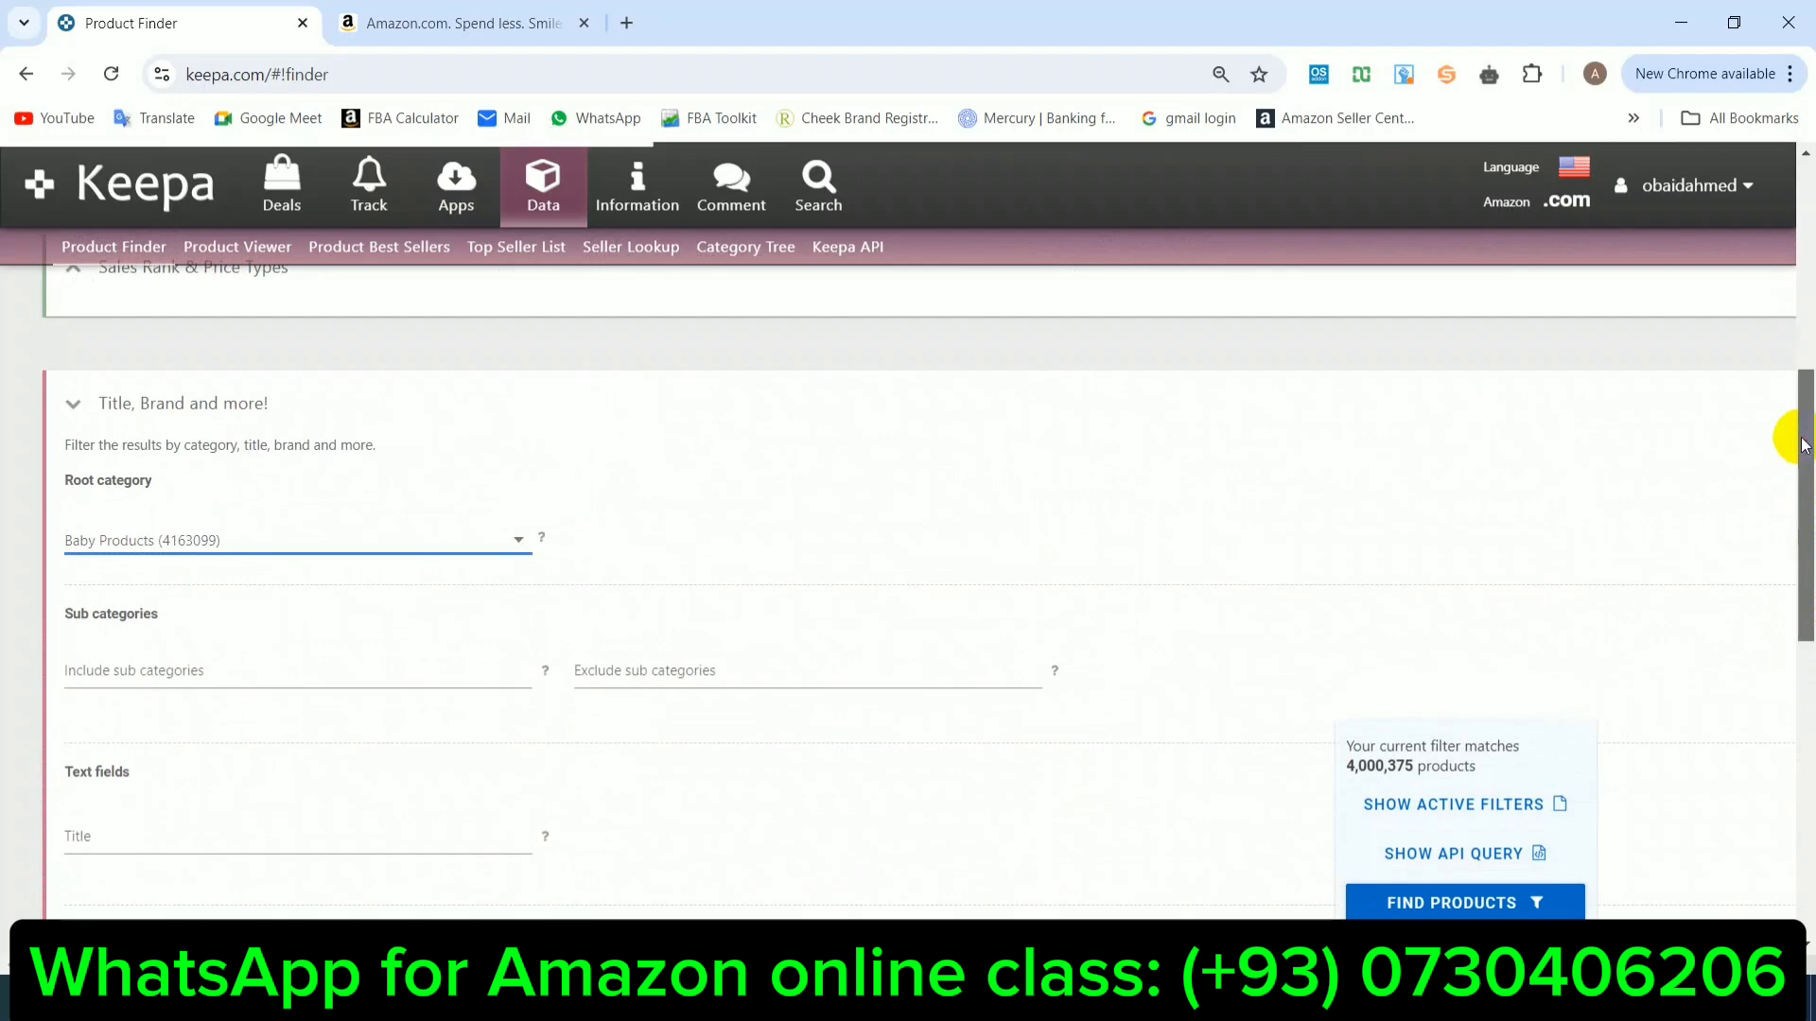
left_click(69, 403)
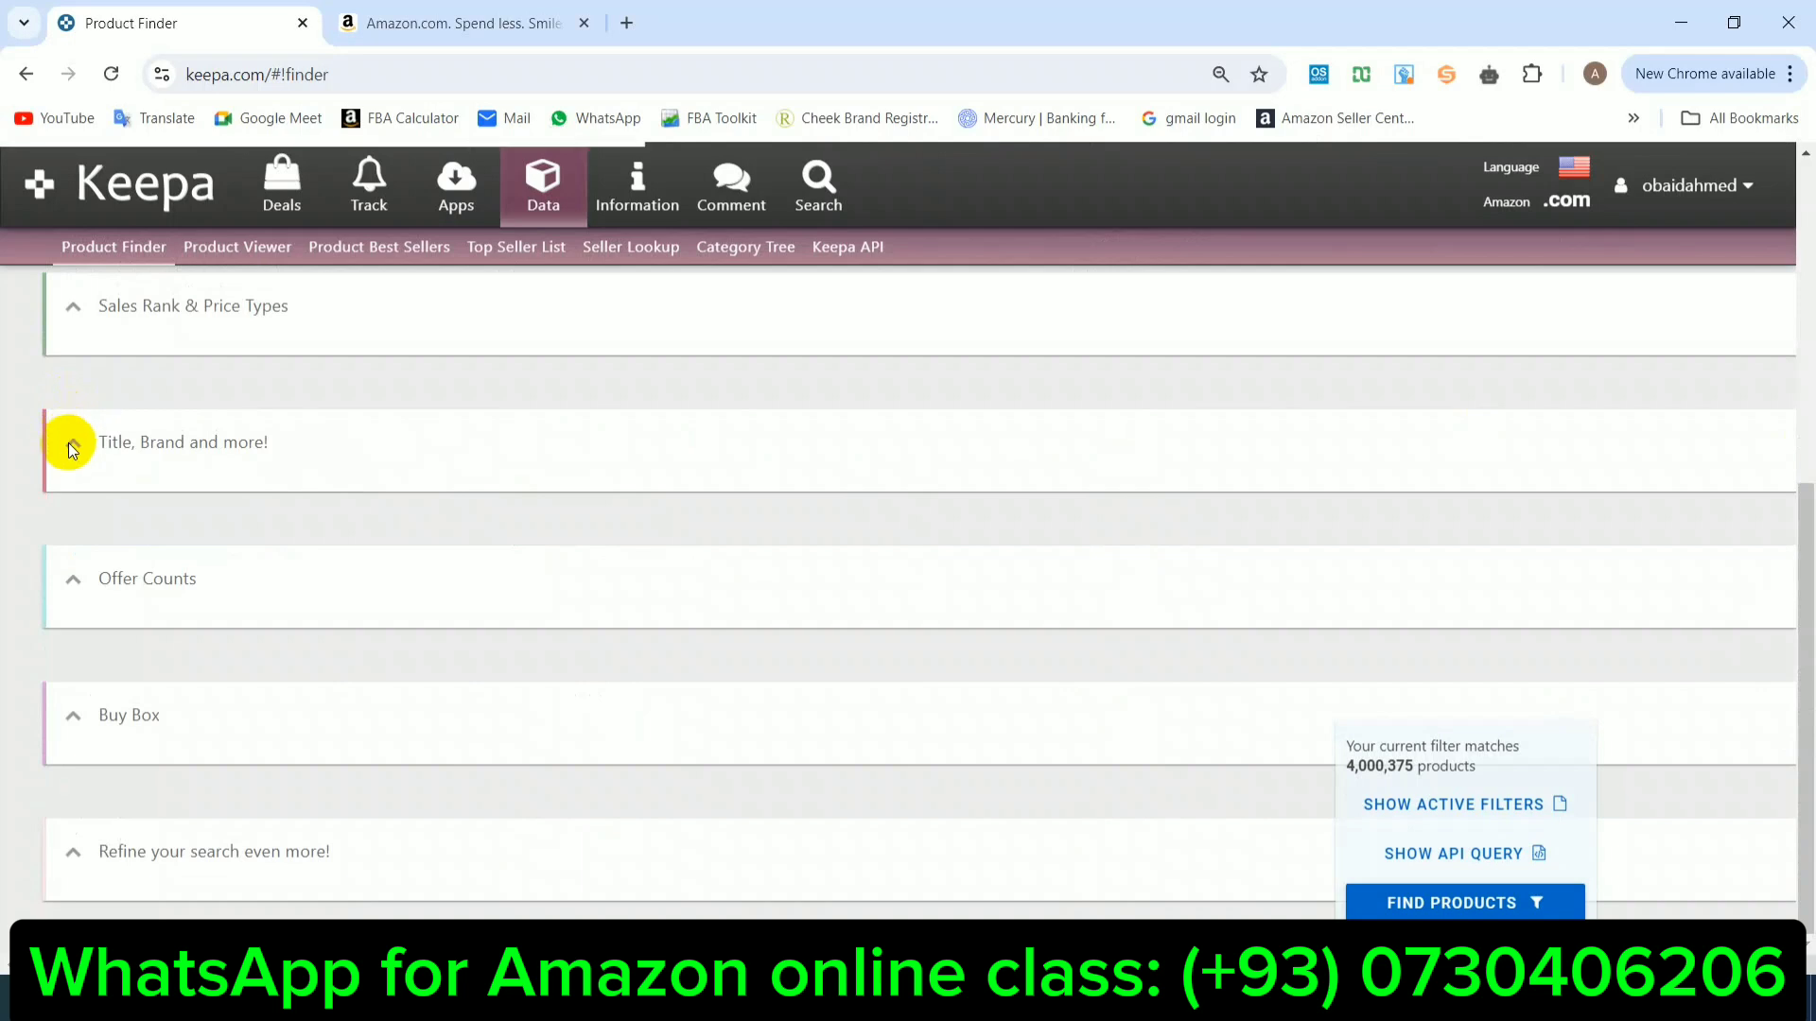
left_click(69, 443)
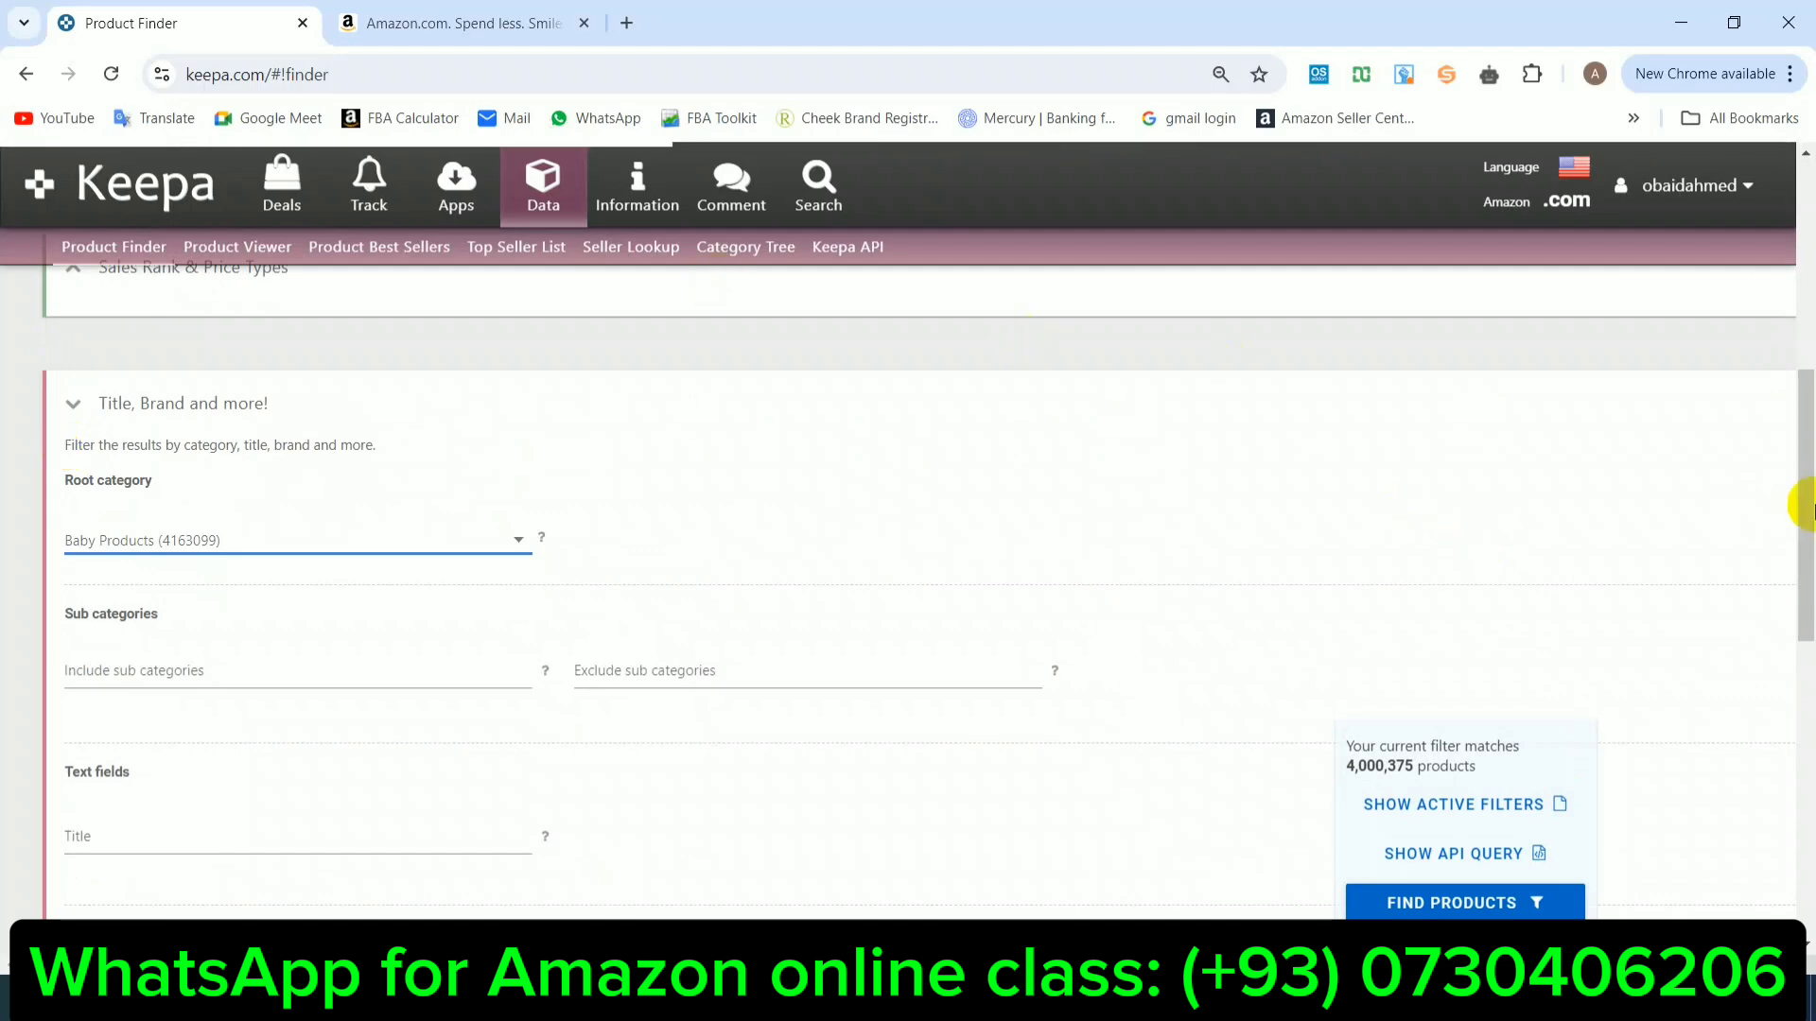
Step: Expand the Sales Rank & Price Types section and set the 90-day average sales rank range from 10000 to 50000
left_click_drag(1801, 502, 1793, 365)
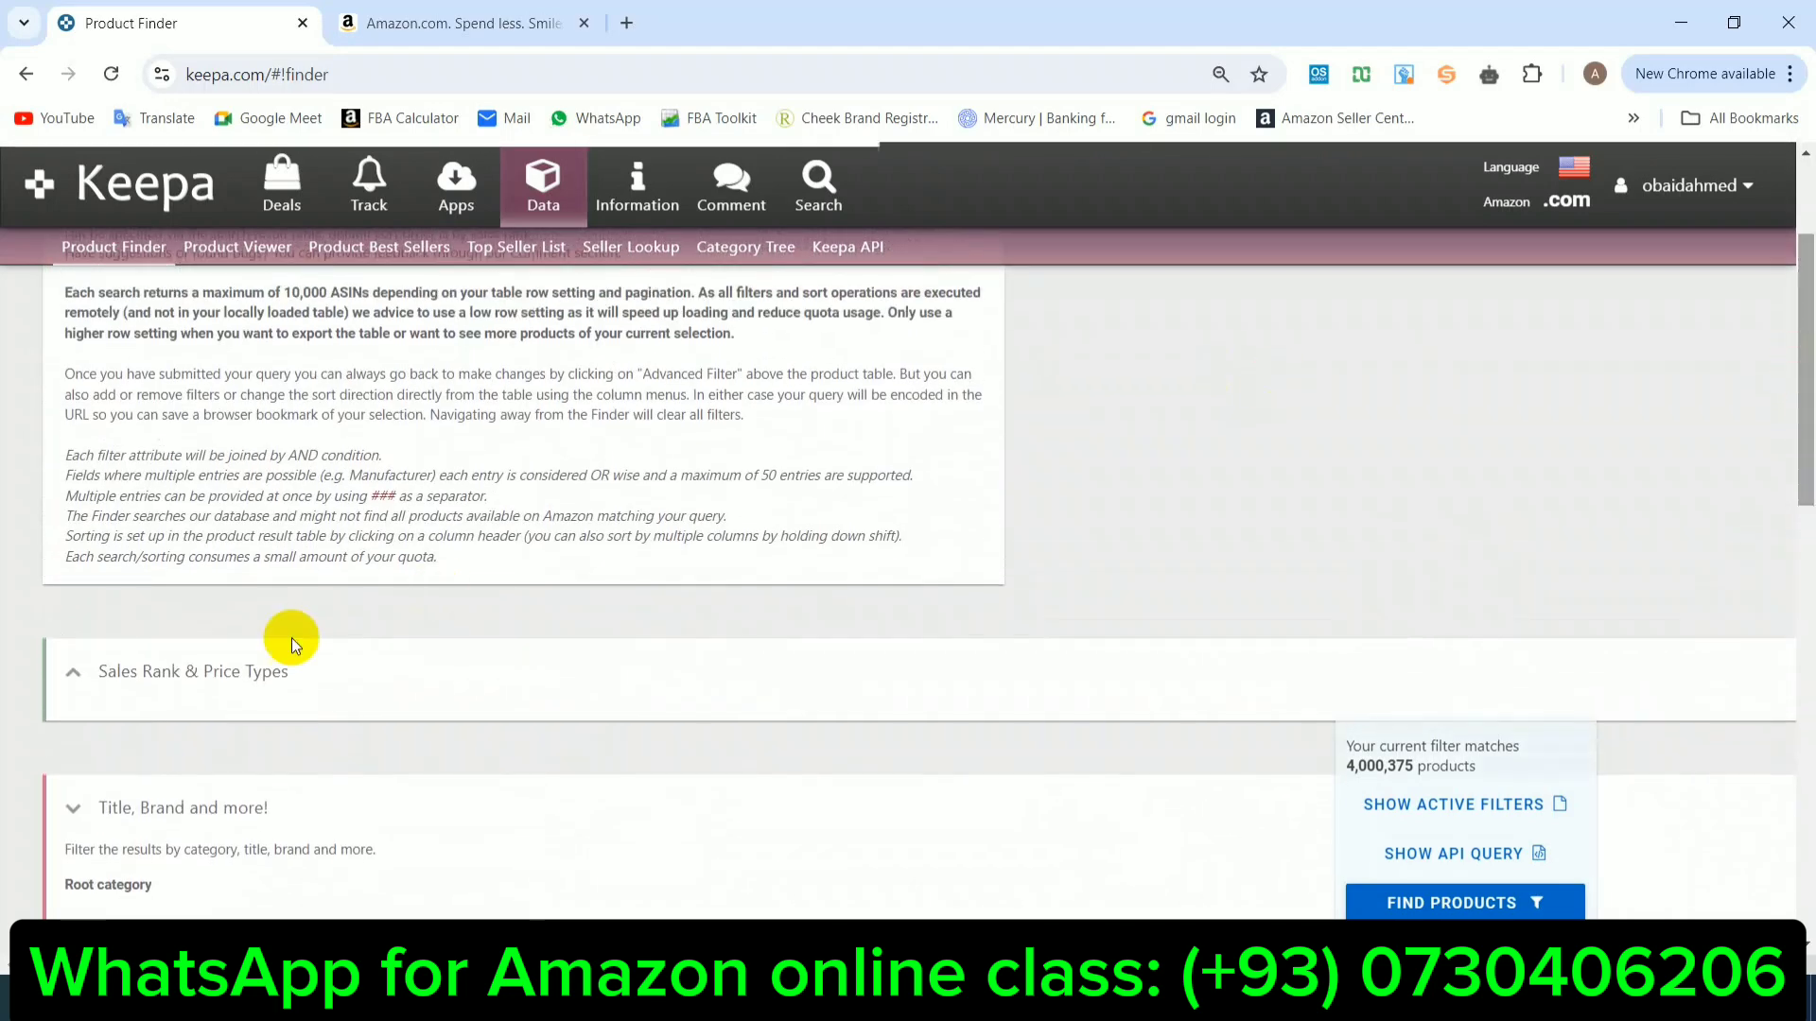
left_click(73, 673)
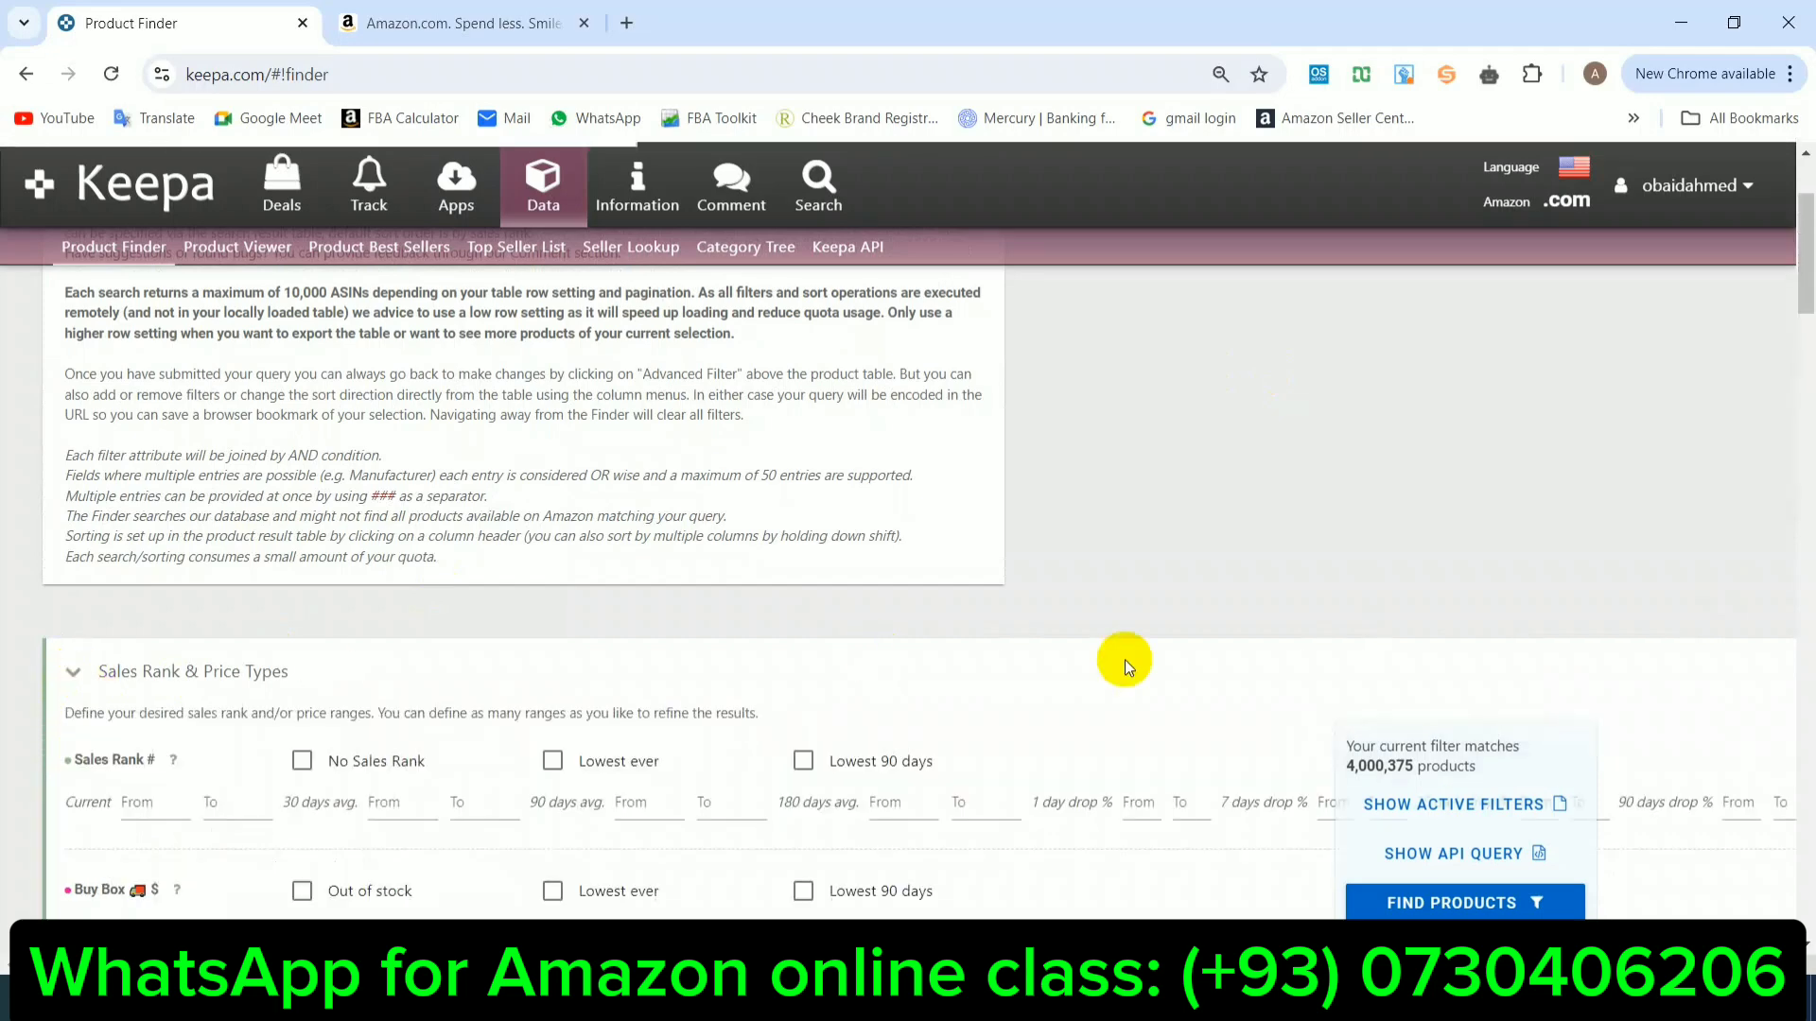
left_click_drag(1808, 207, 1809, 280)
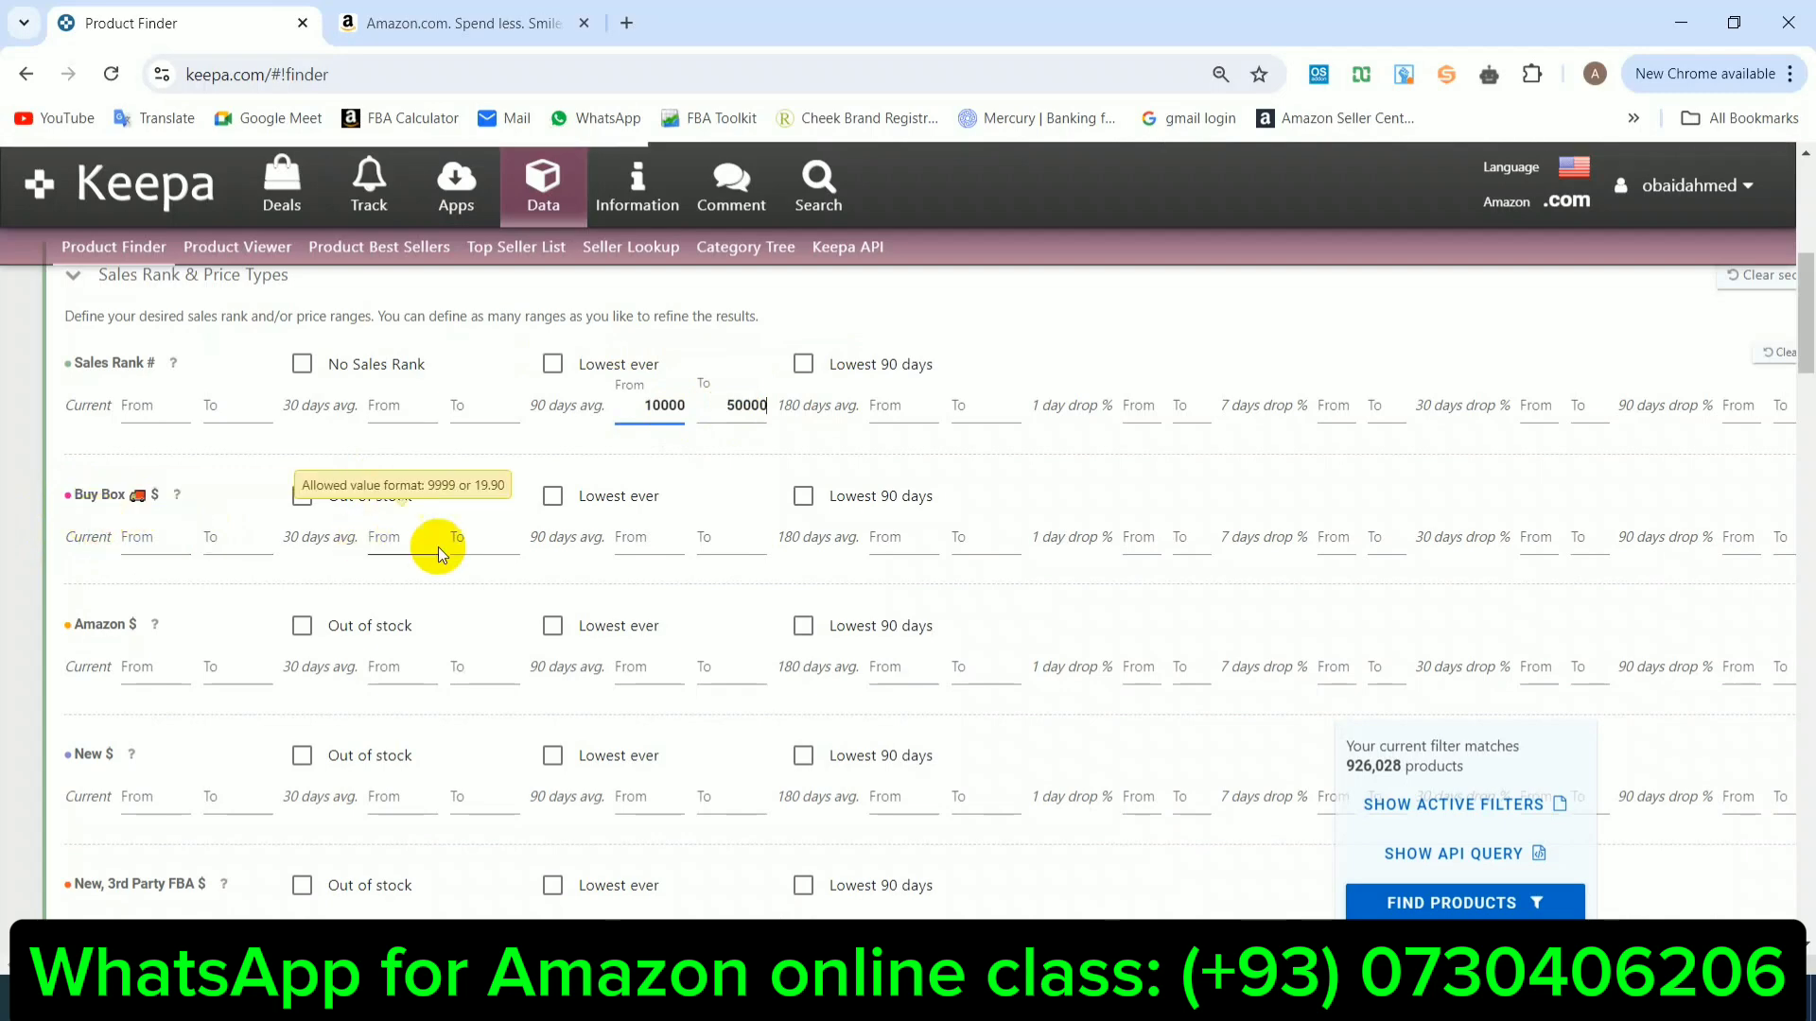
Step: Set the 90-day average Buy Box price range from 10 to 50 and restrict the Amazon offer to out of stock
left_click(647, 539)
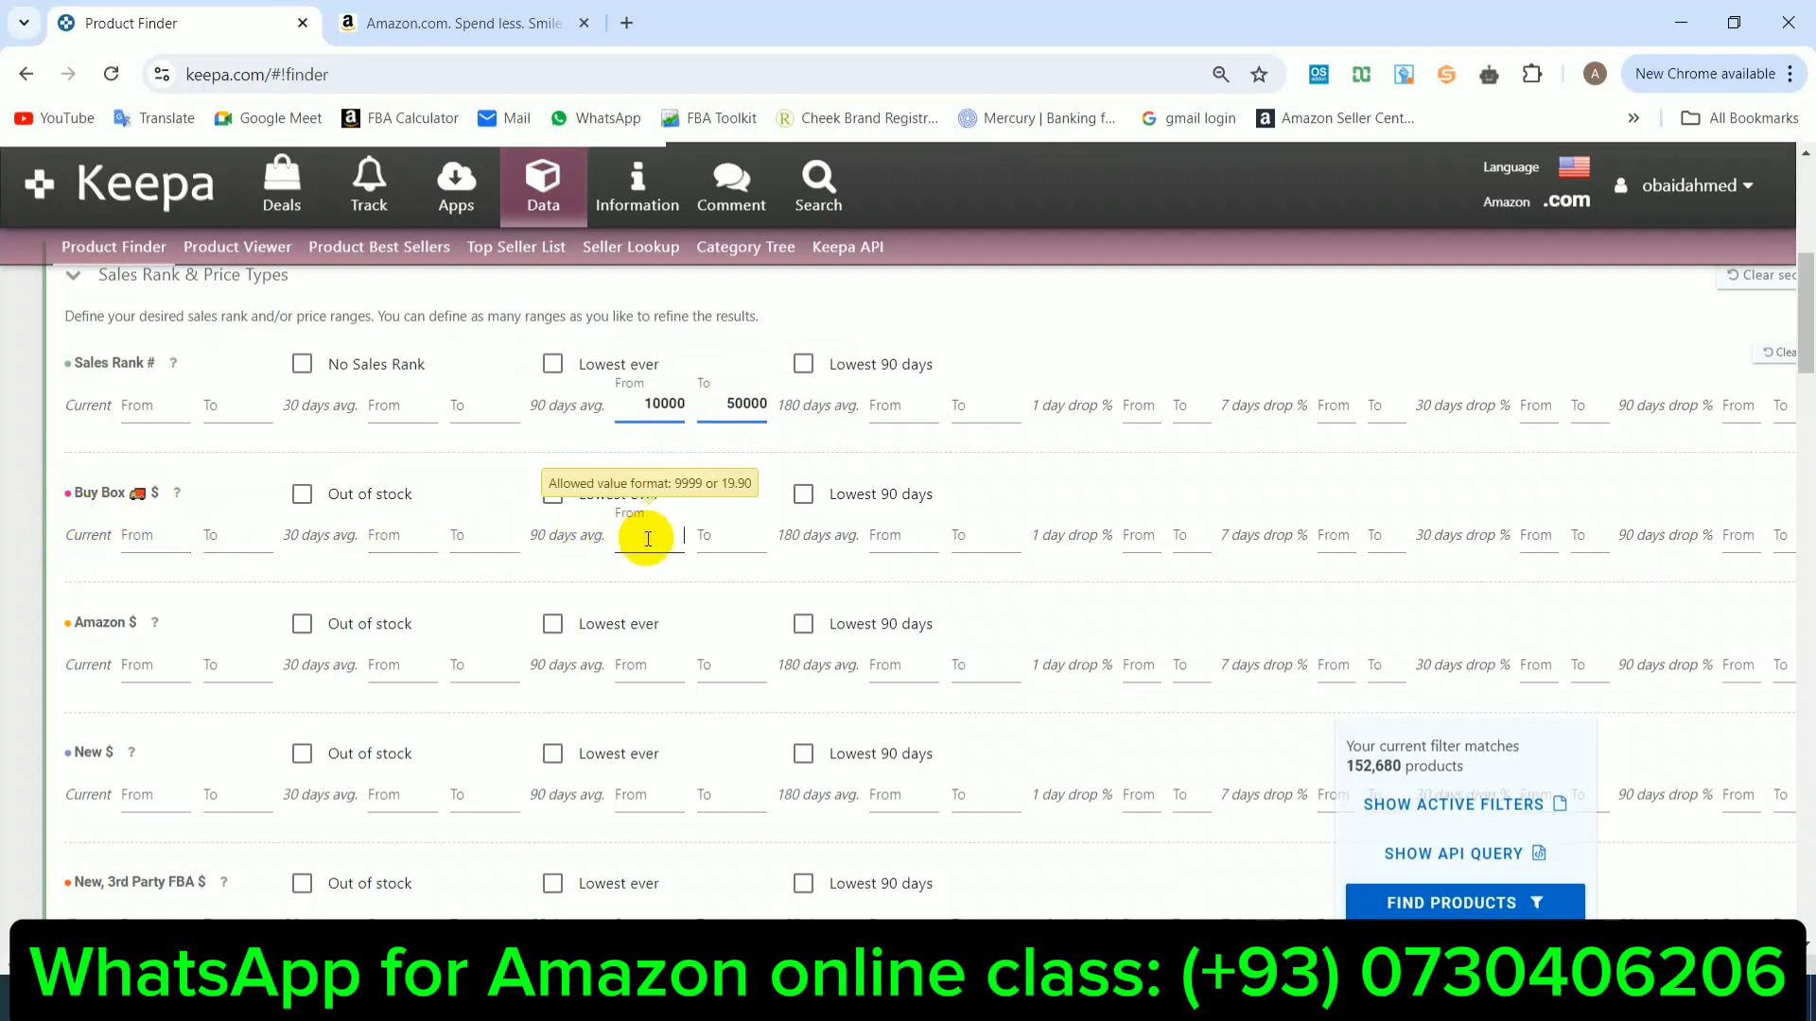
left_click(742, 552)
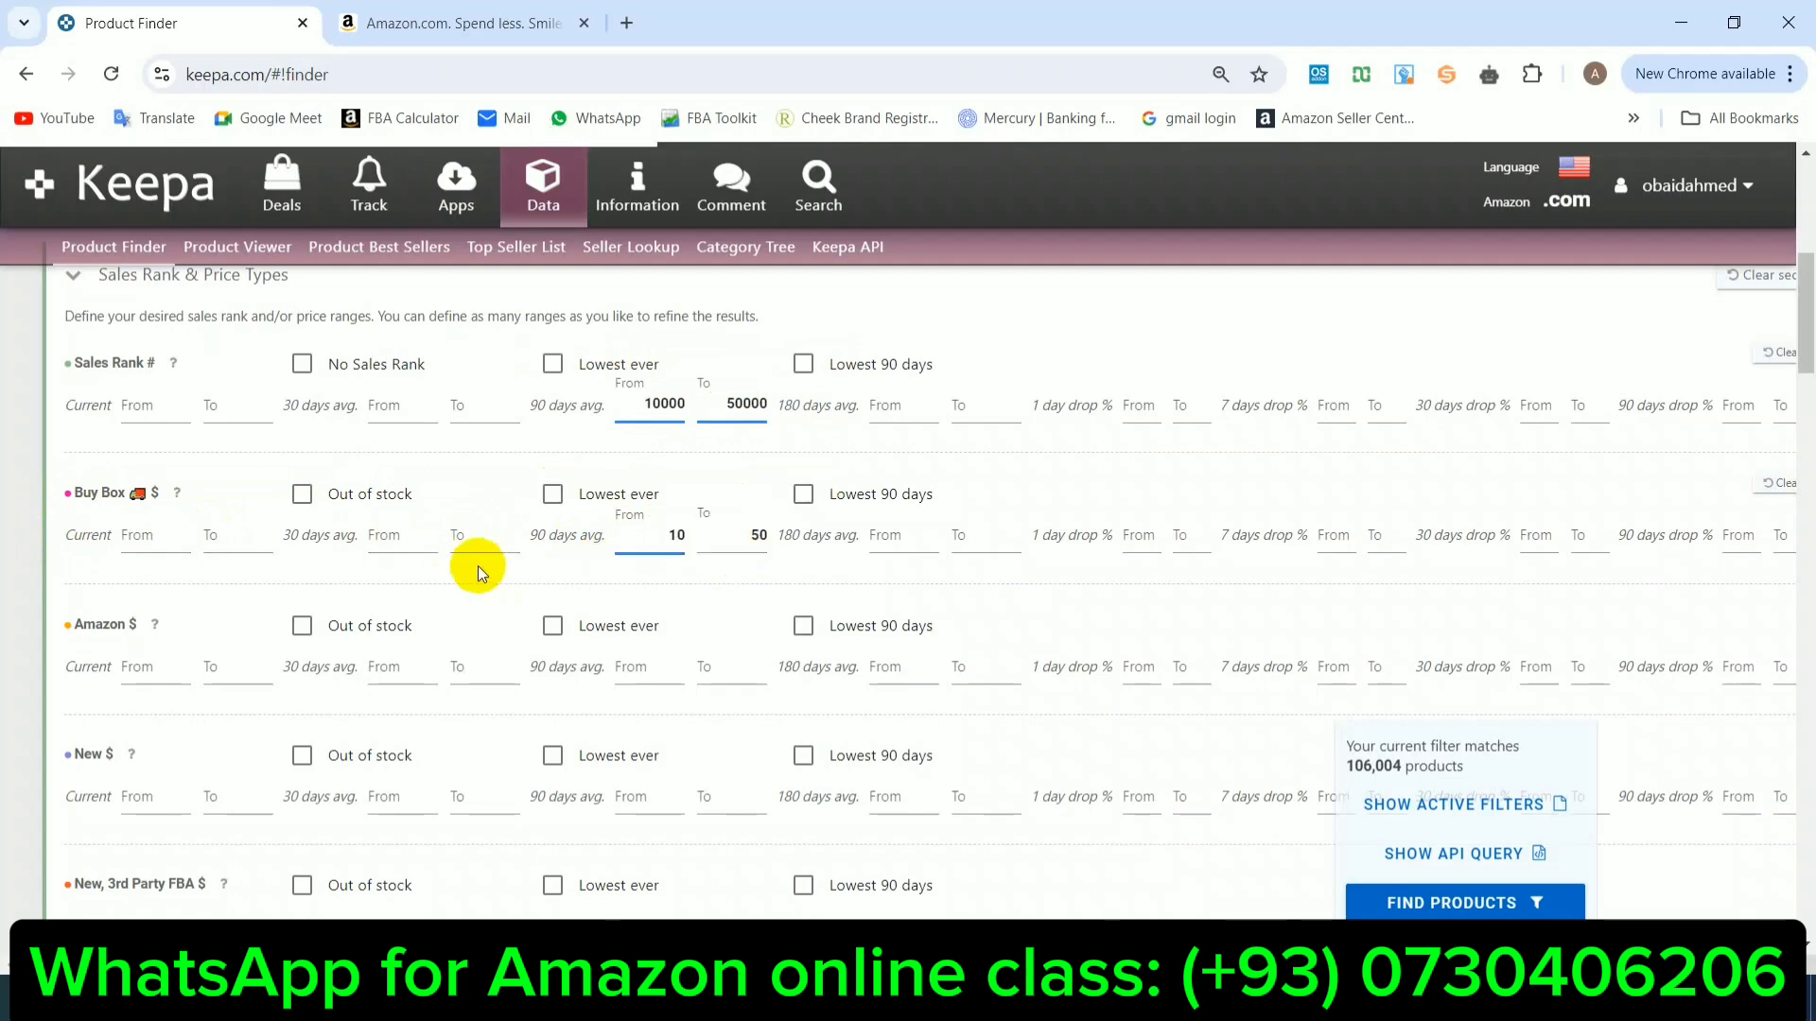
left_click(303, 628)
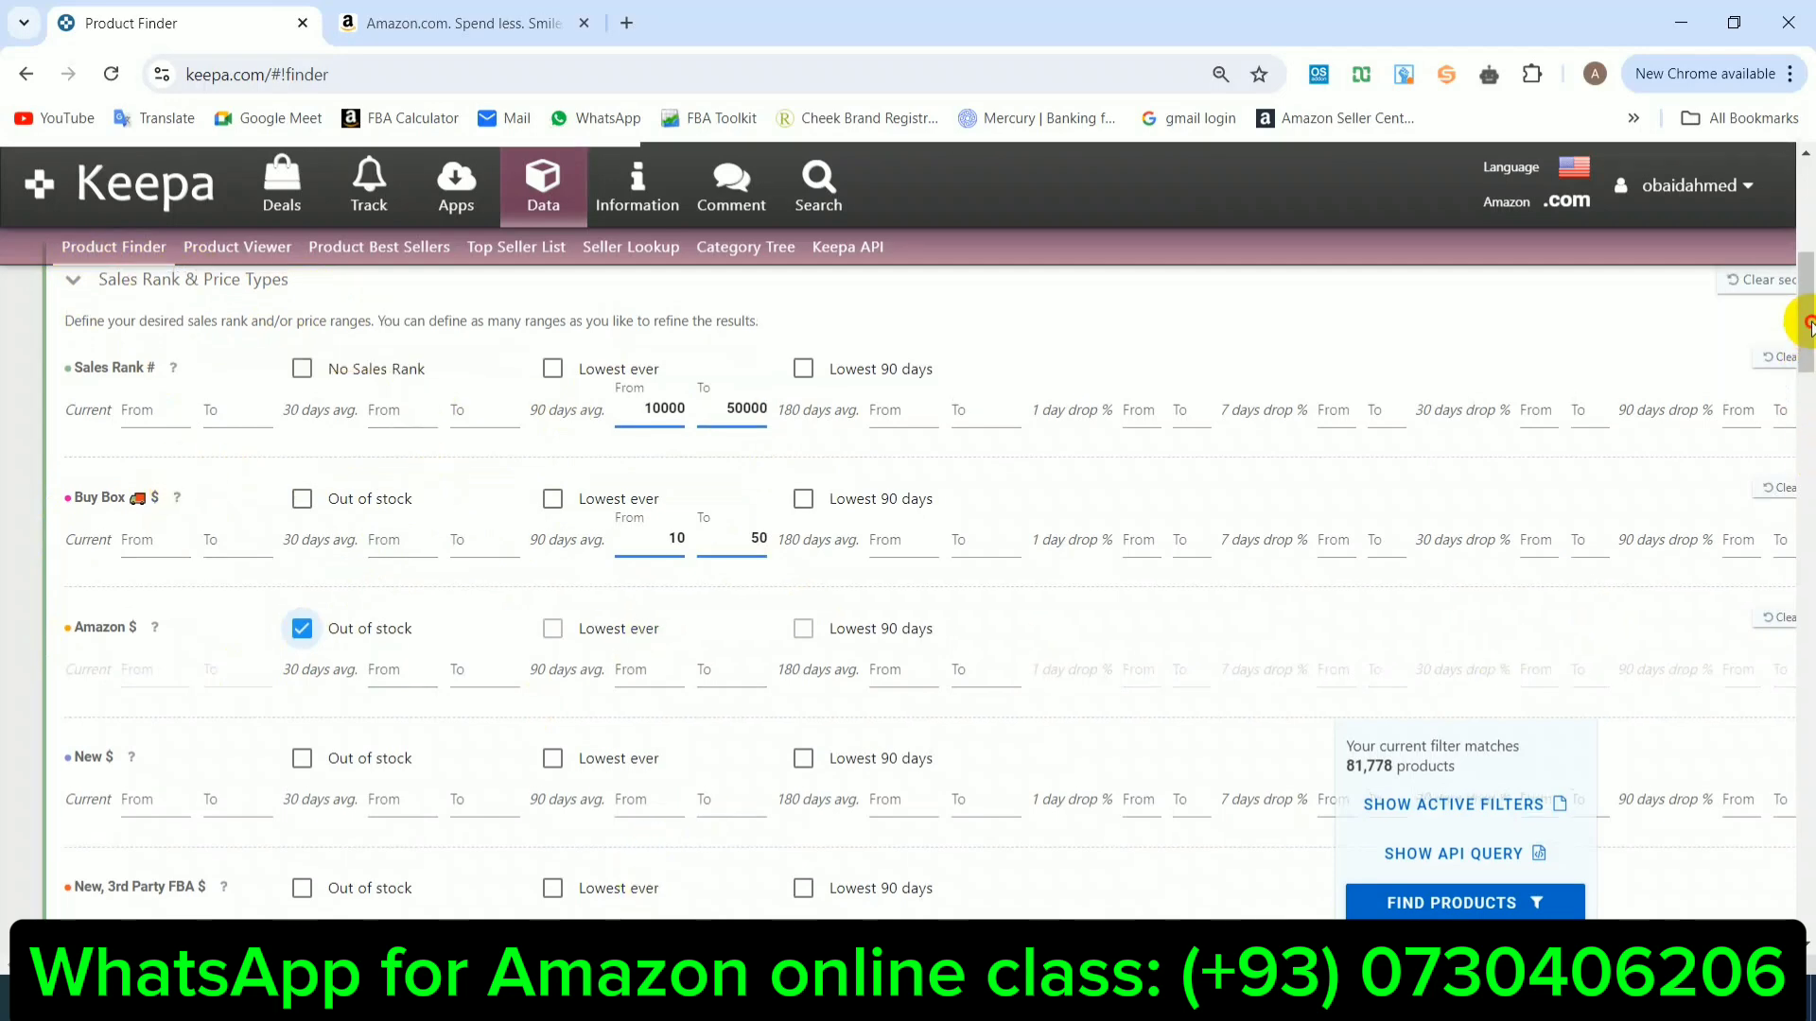
Step: Remove shirt from the product Type filter and clear all its entries
left_click_drag(1807, 331, 1808, 402)
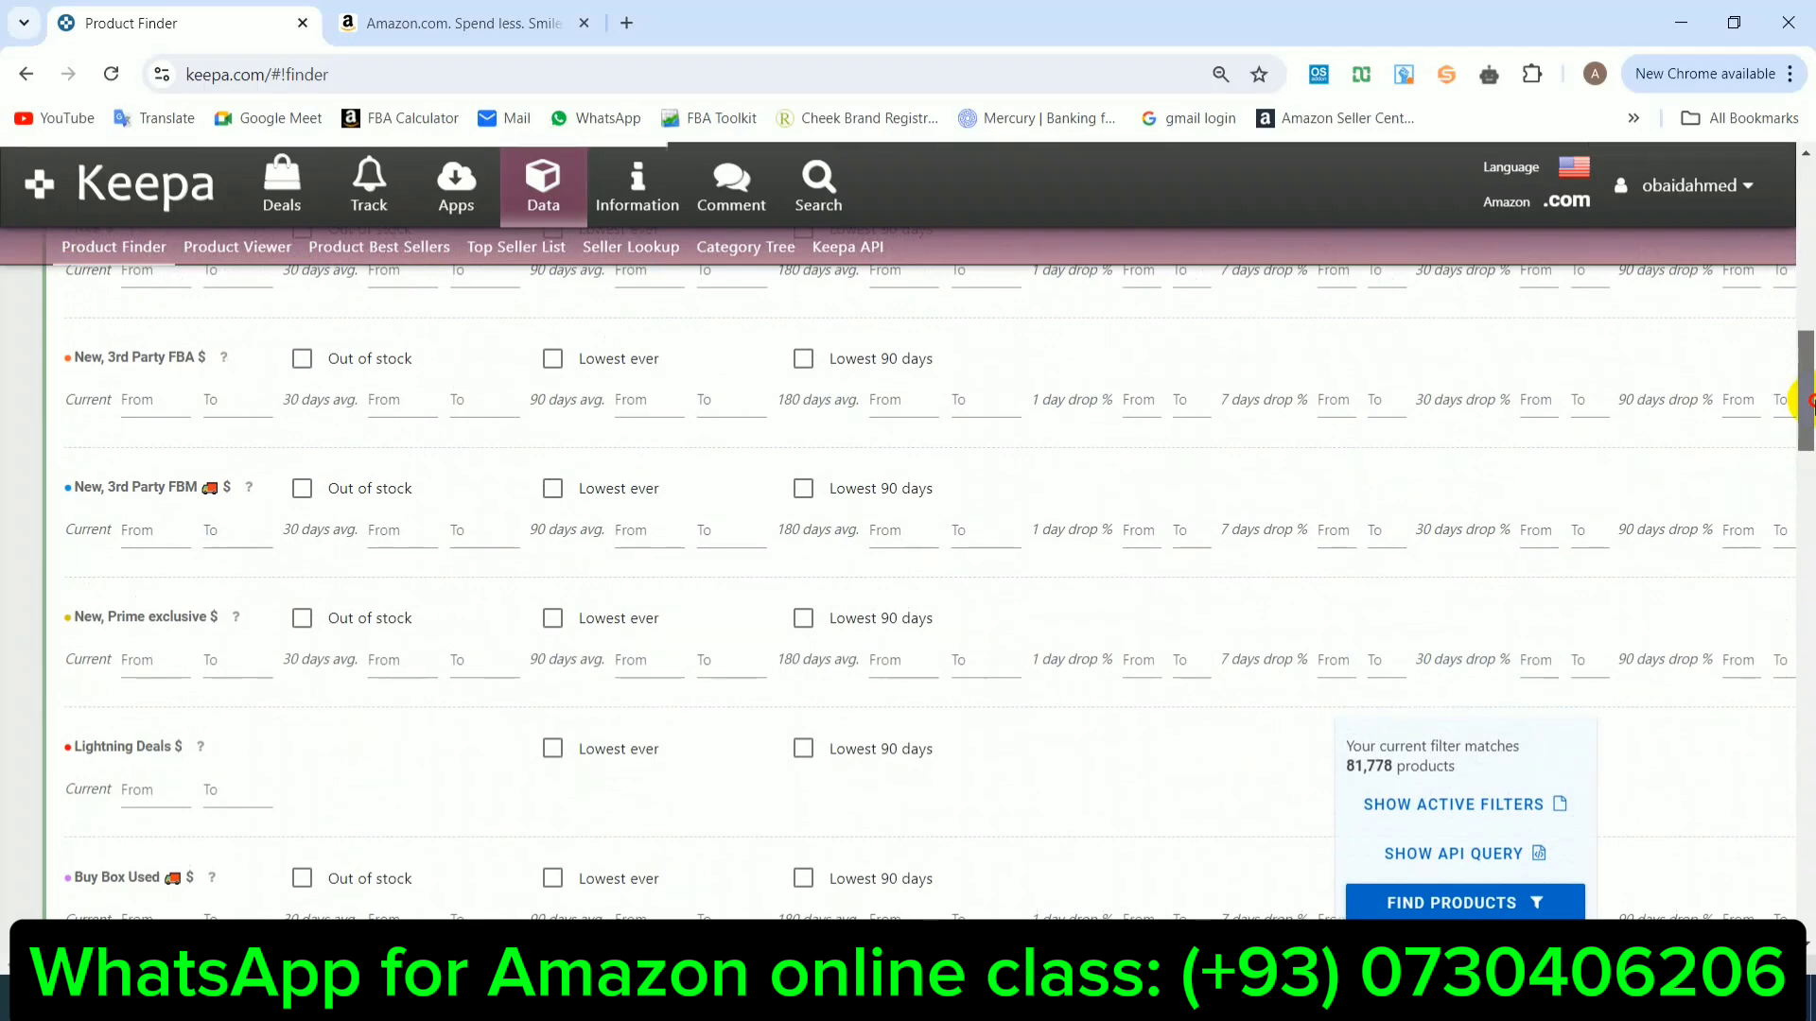
left_click_drag(1808, 402, 1811, 793)
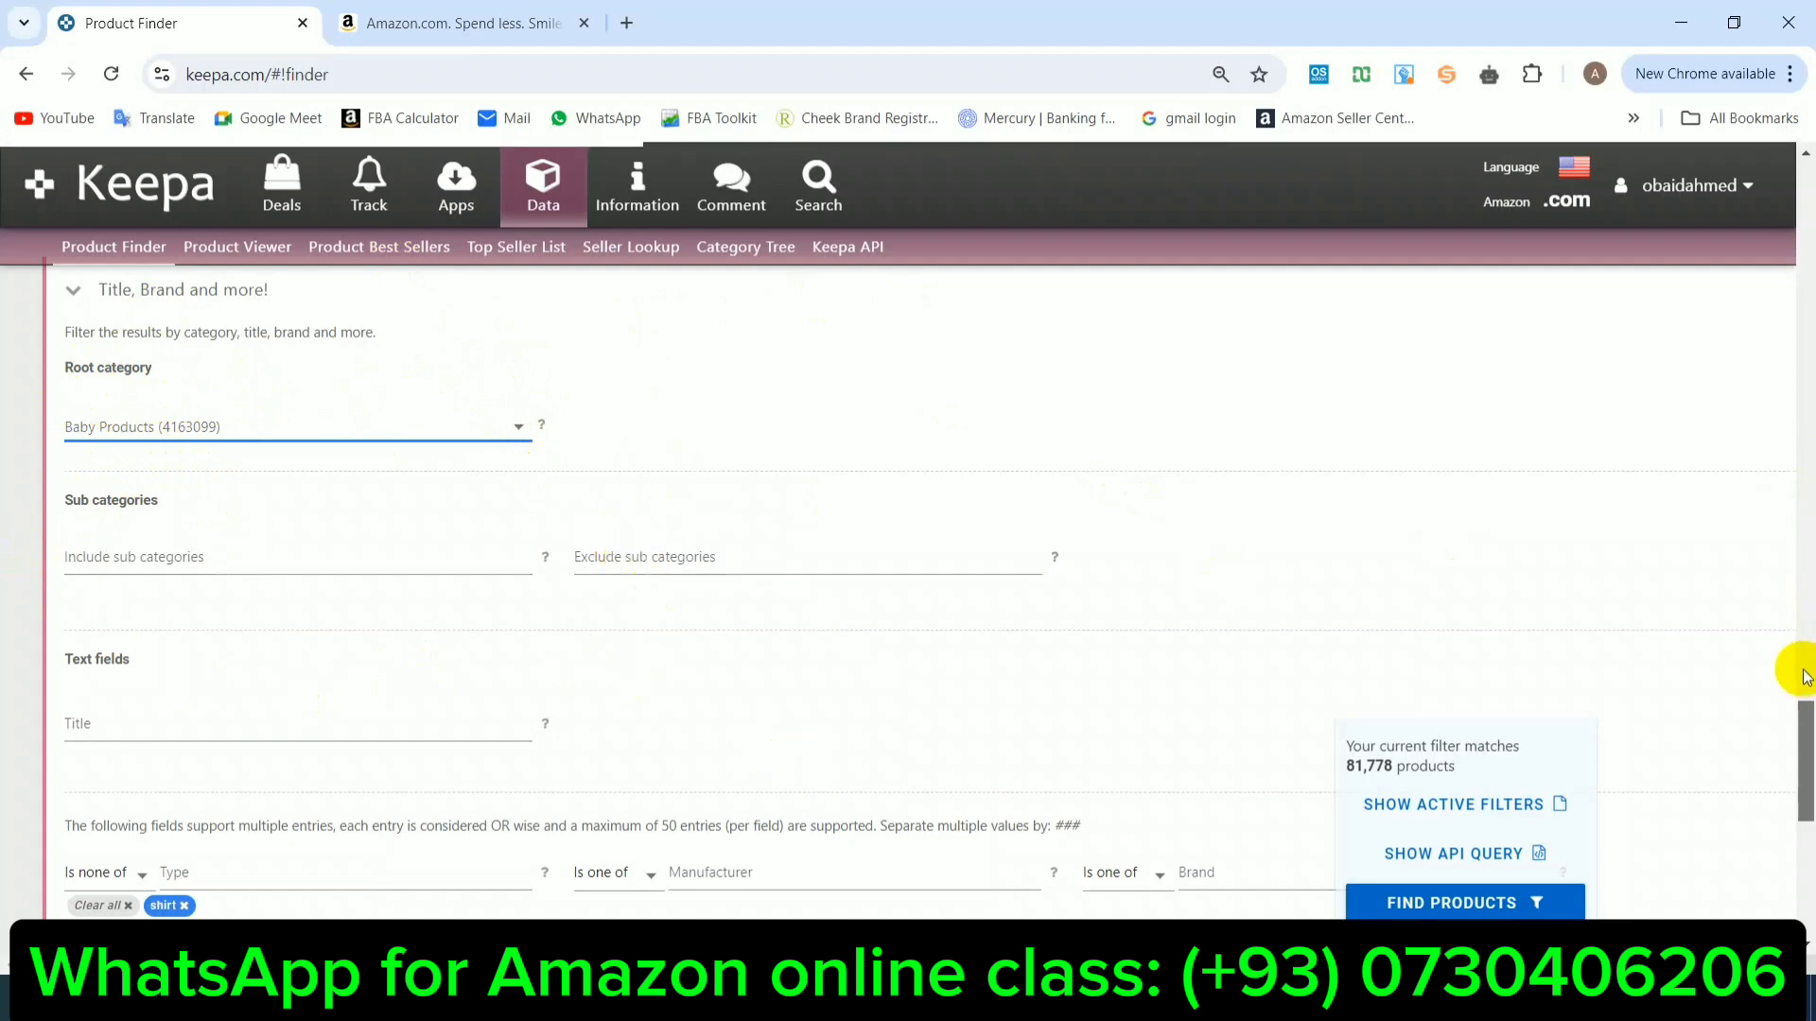
left_click_drag(1806, 688, 1743, 799)
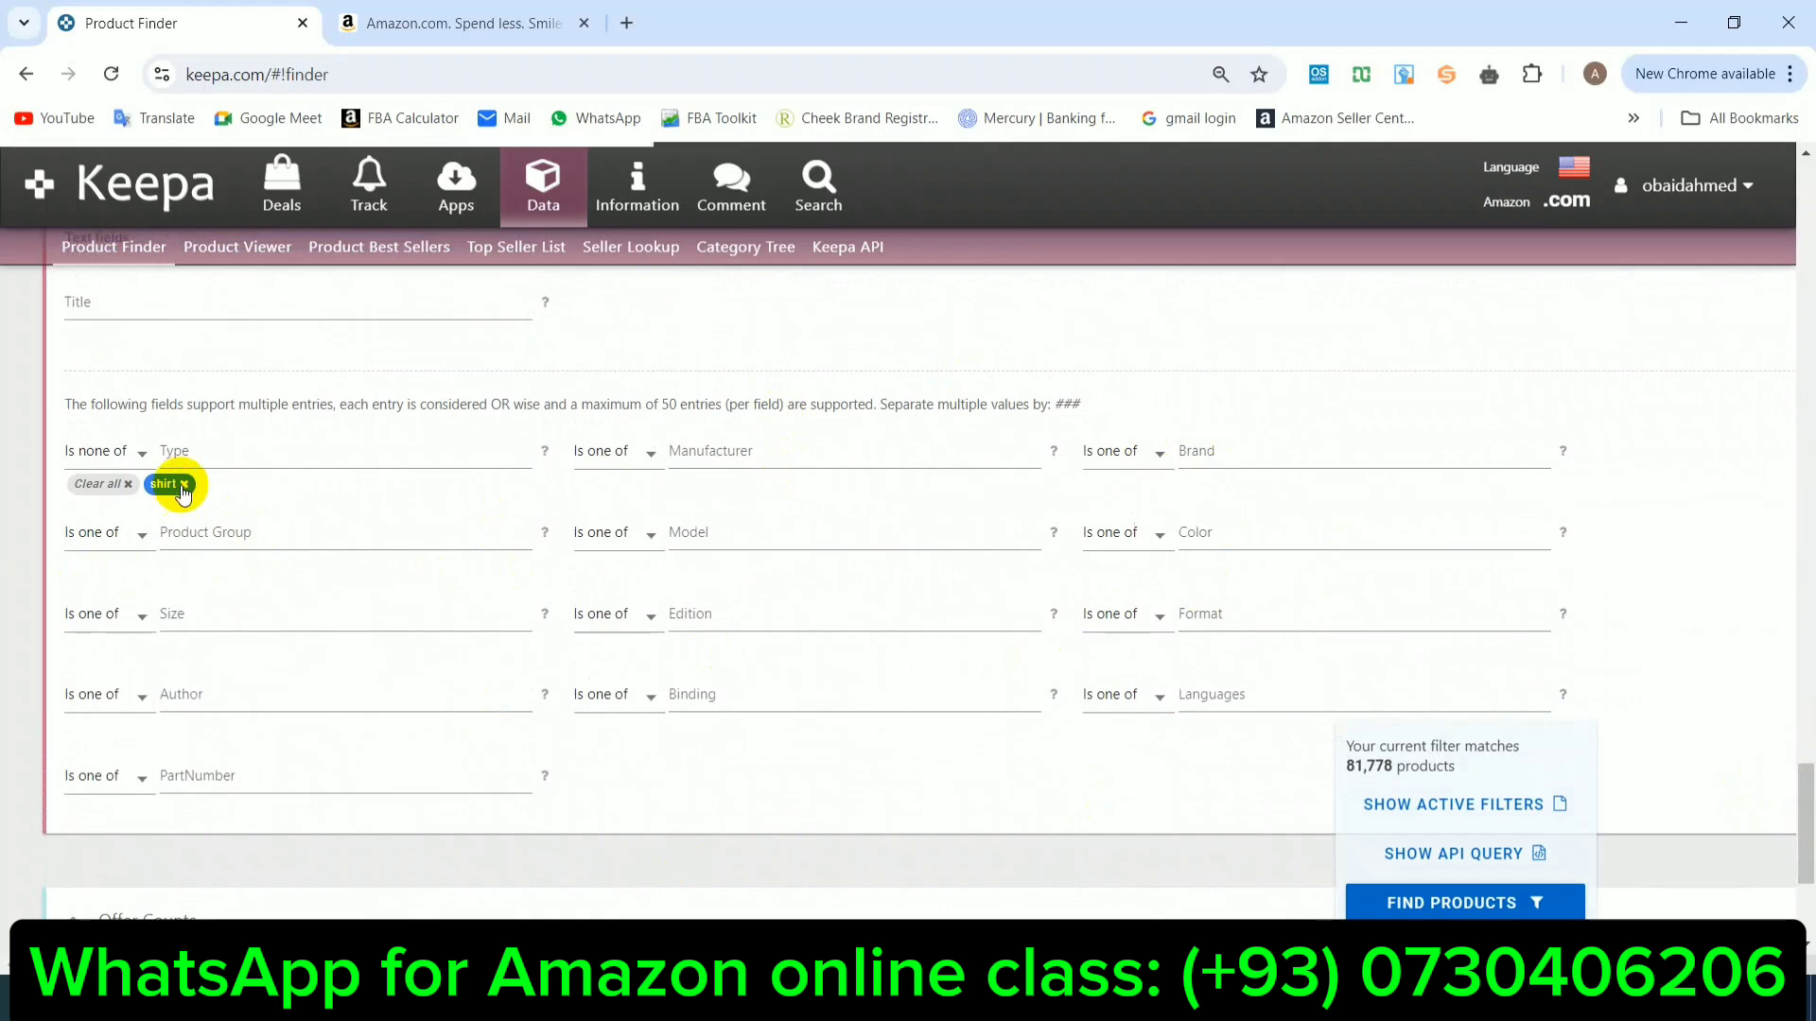
left_click(183, 485)
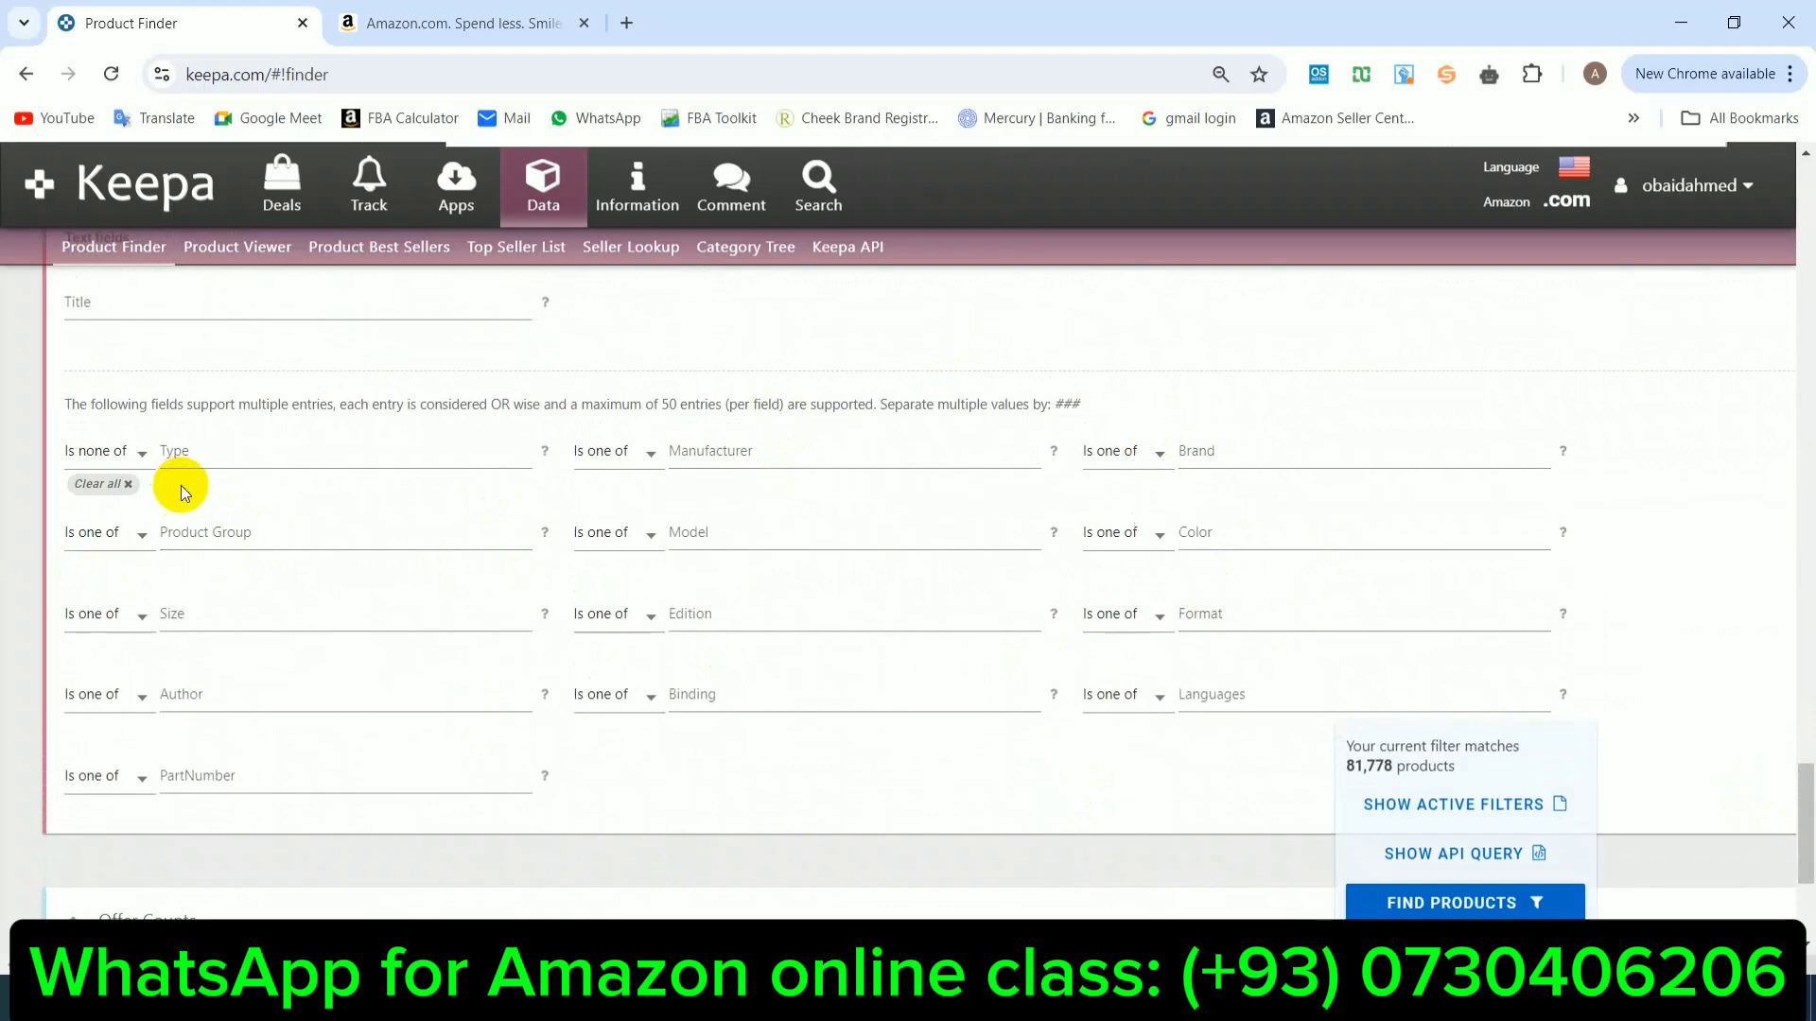
left_click(128, 488)
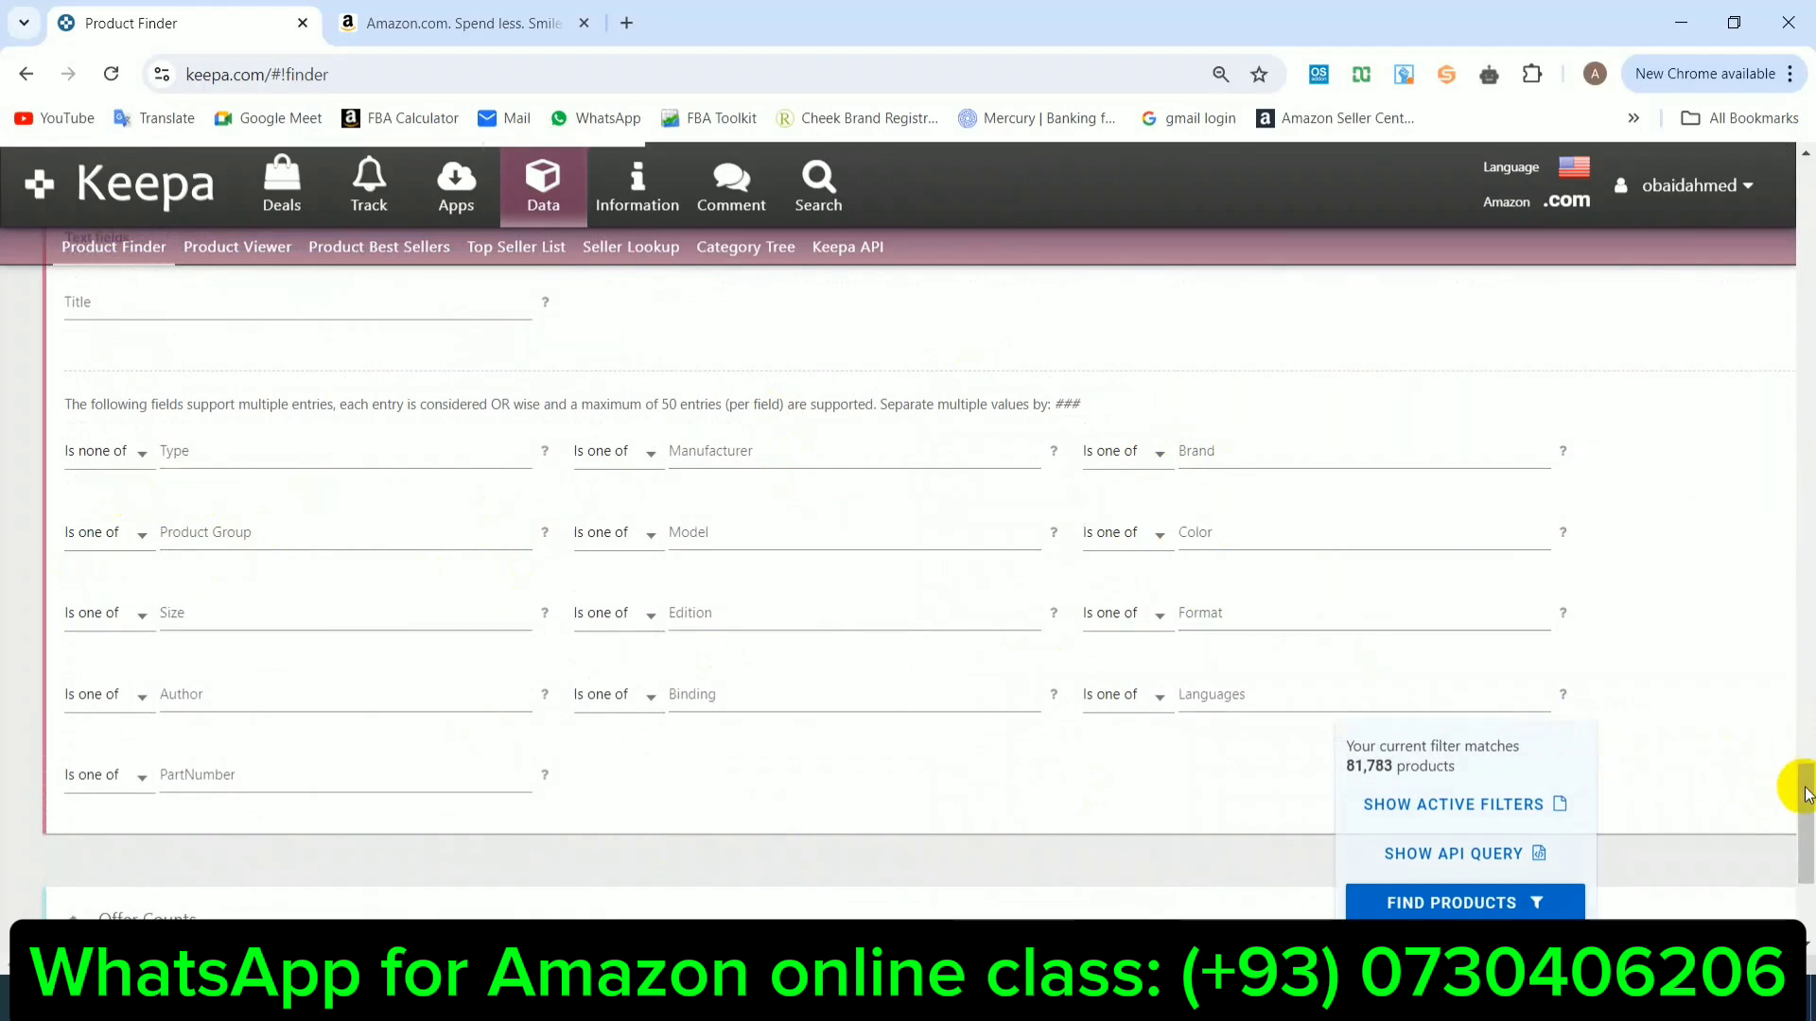
left_click_drag(1790, 779, 1750, 251)
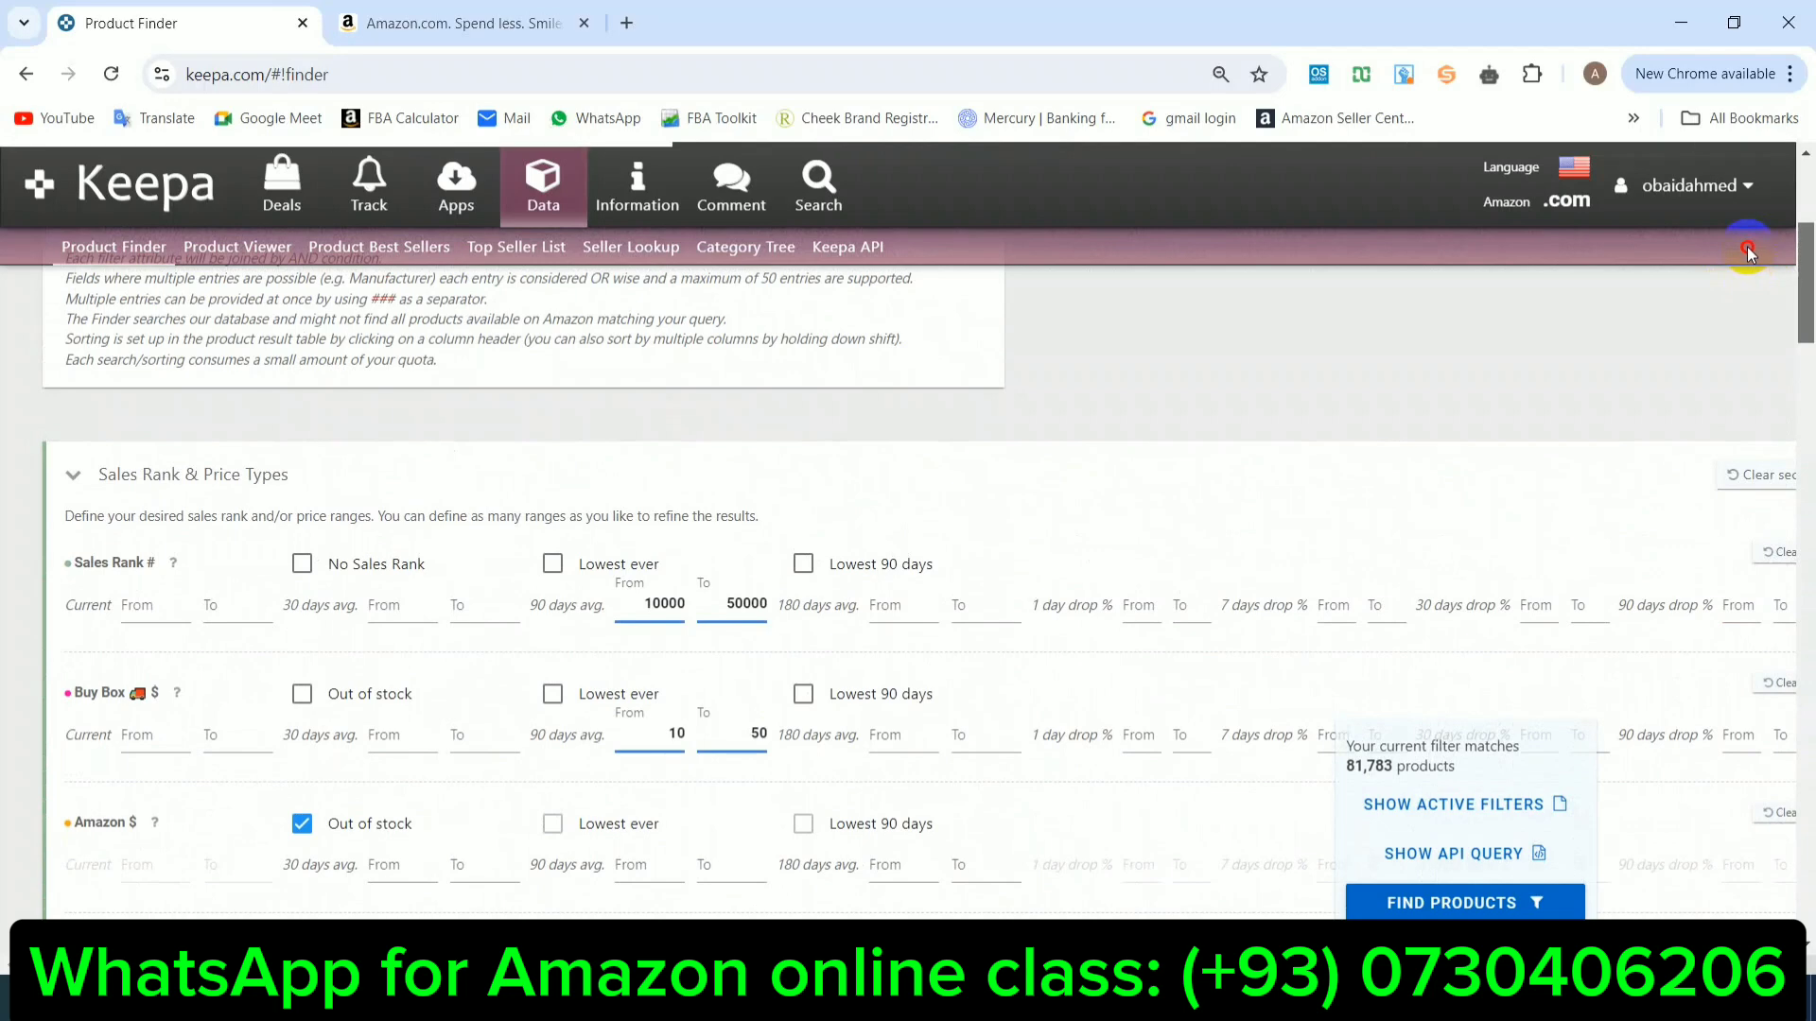
left_click_drag(1746, 254, 1810, 845)
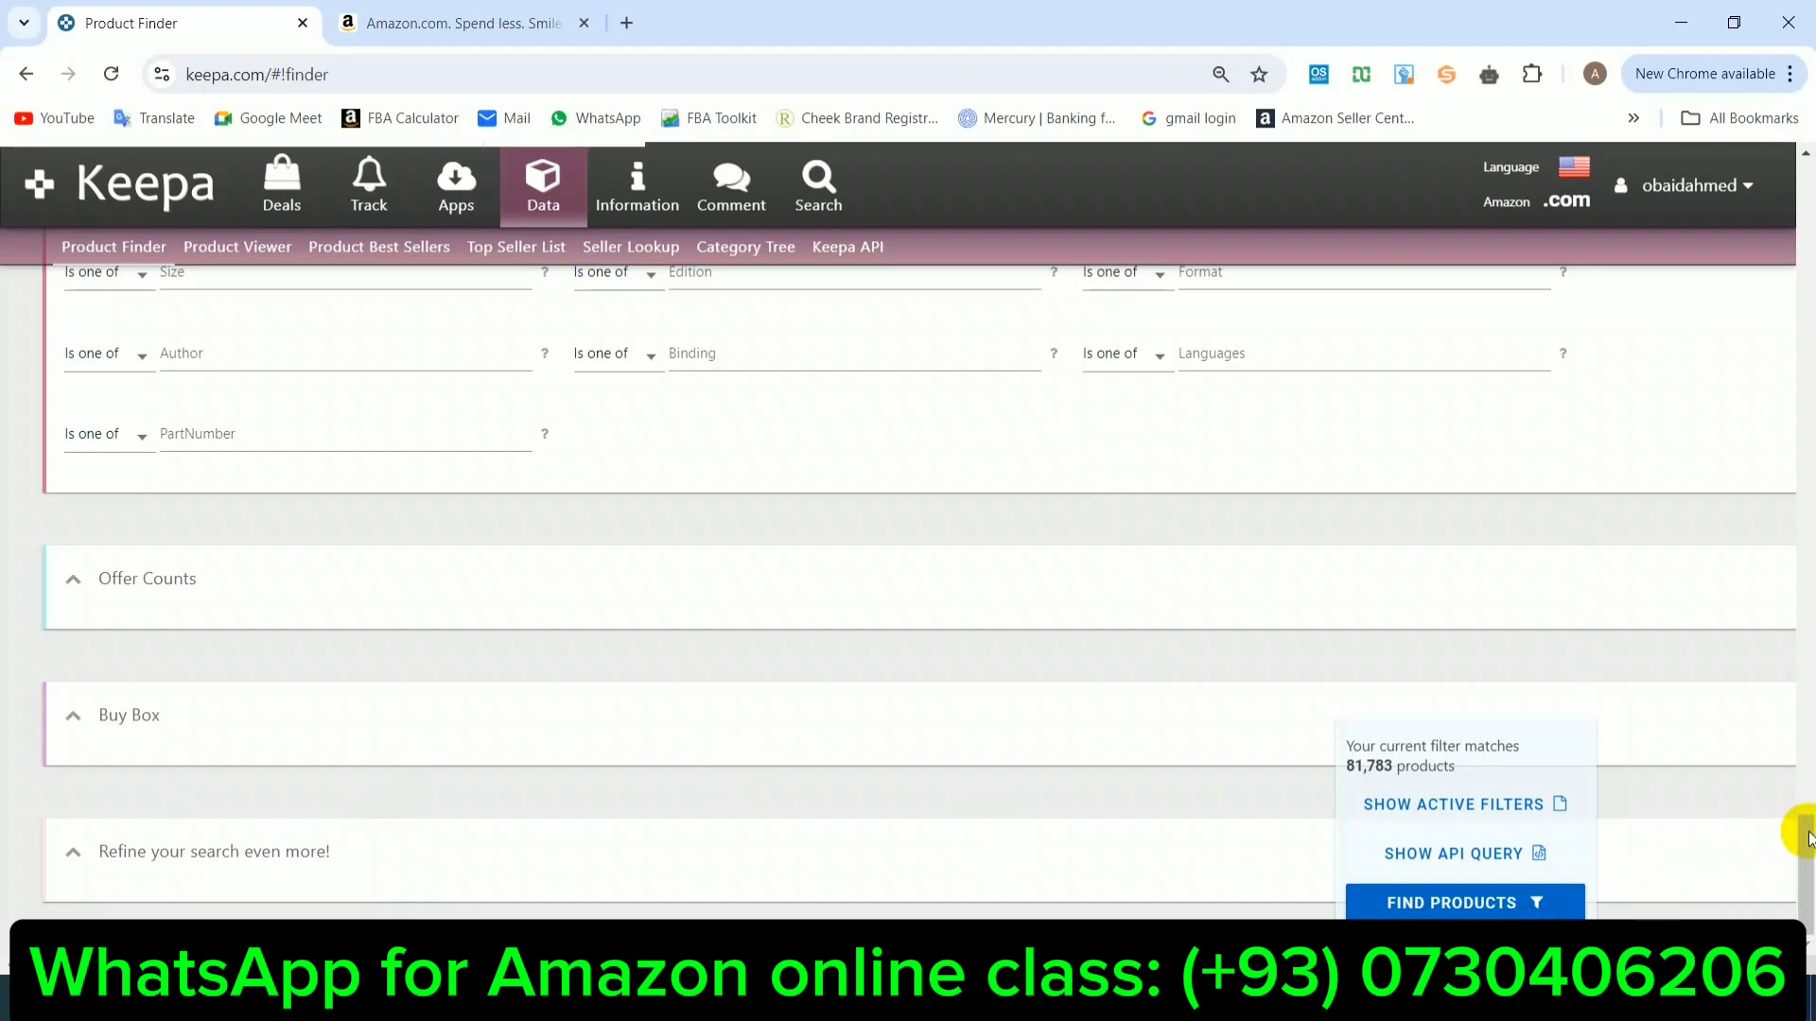
left_click_drag(1808, 838, 1808, 581)
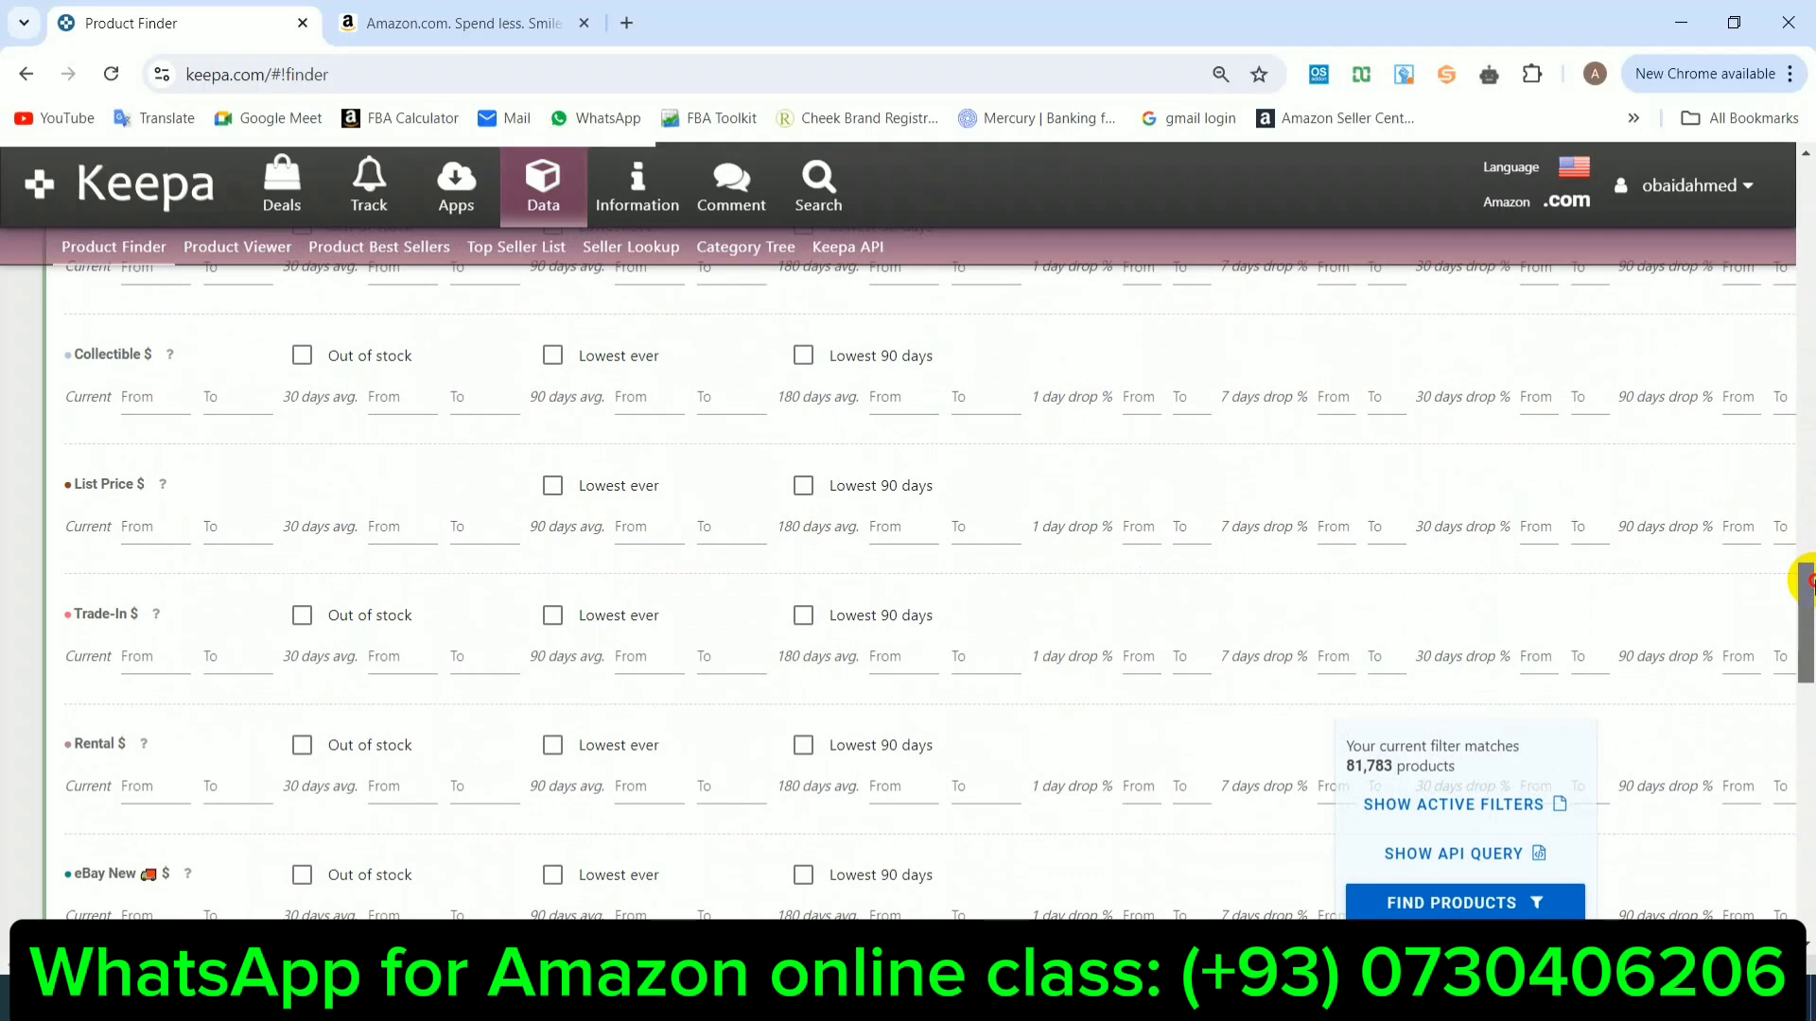
left_click_drag(1808, 582, 1808, 847)
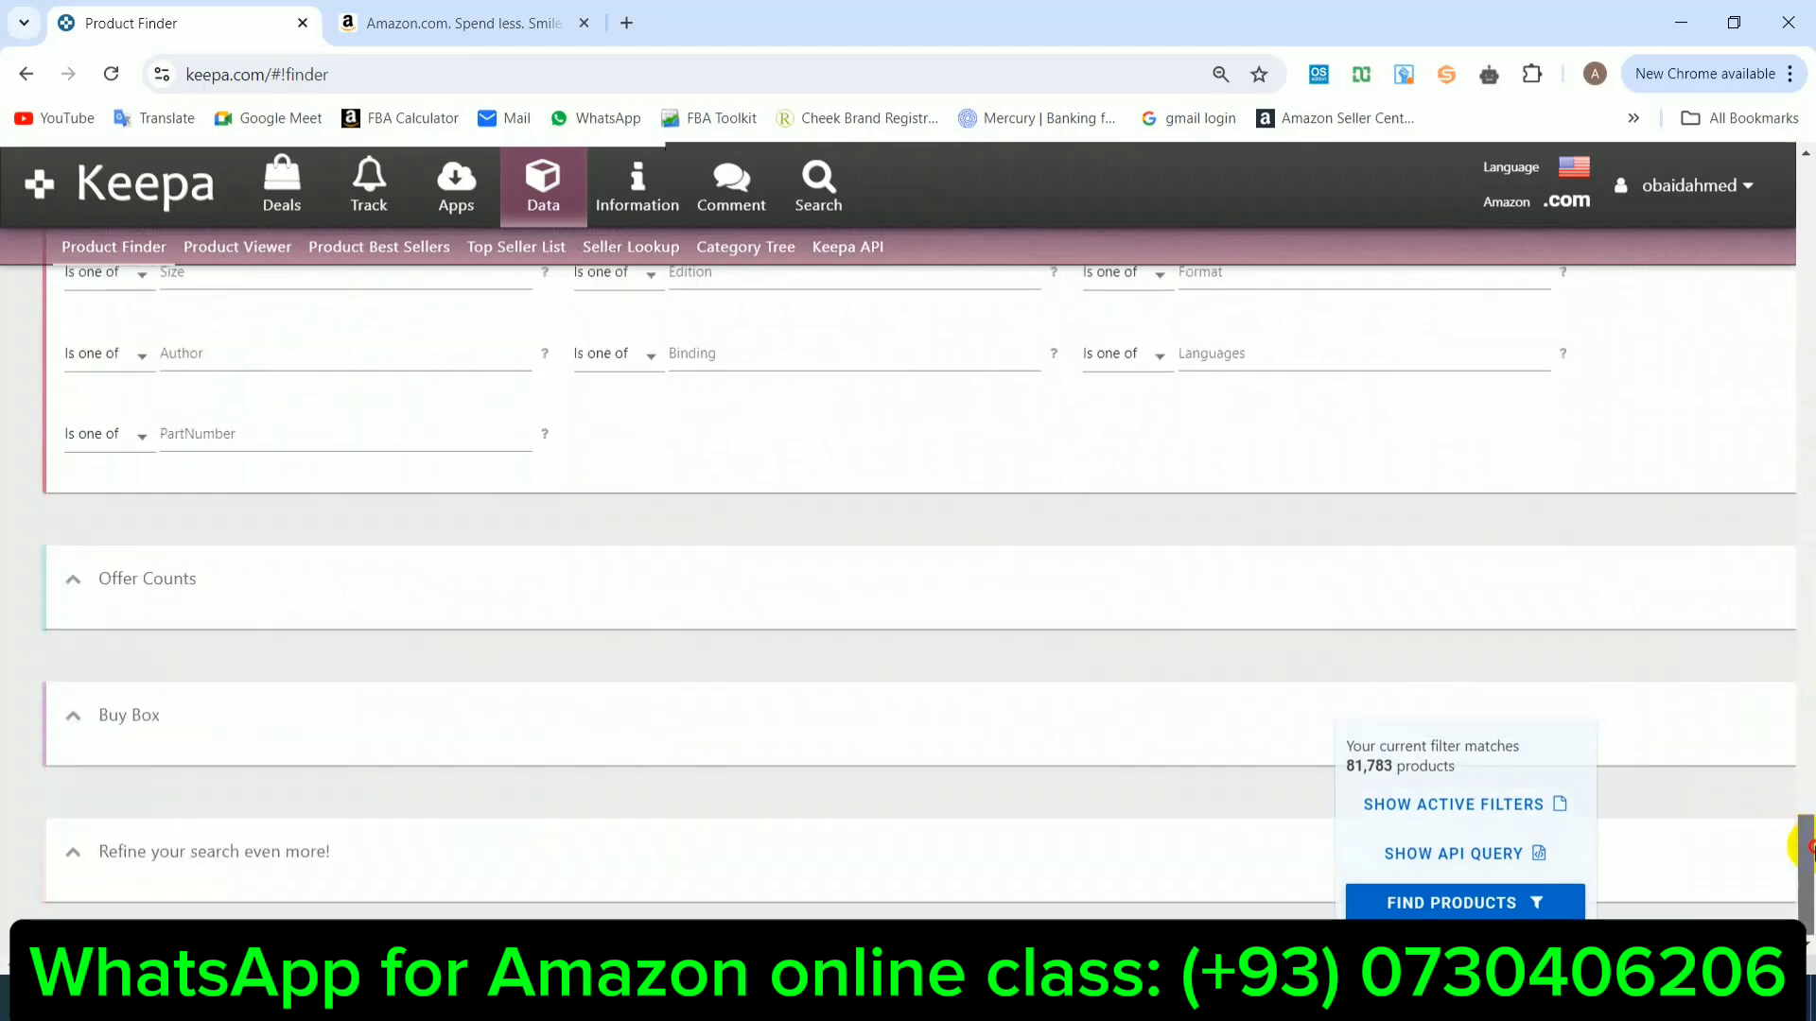